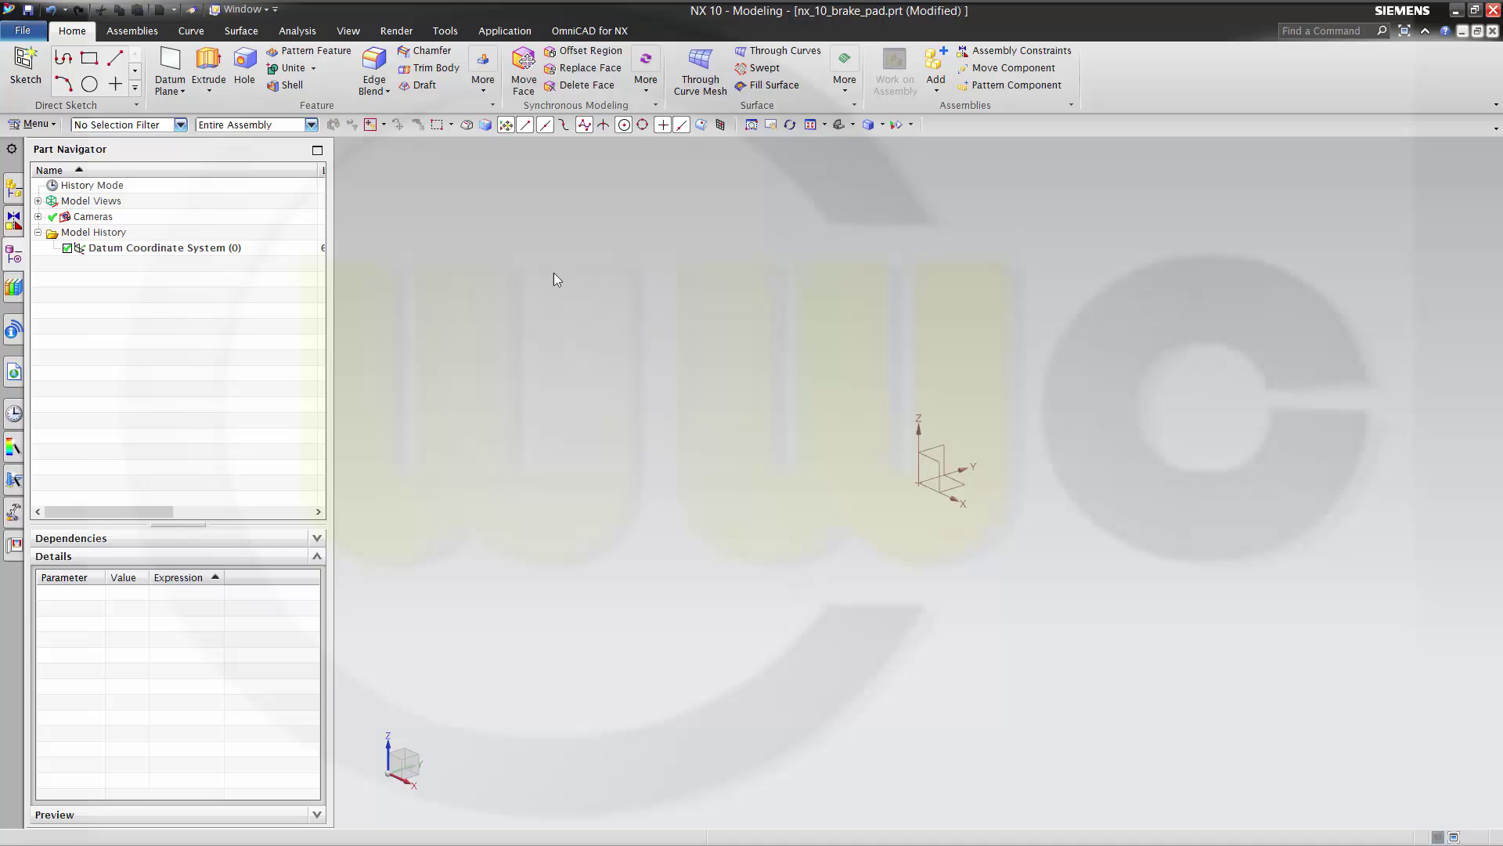
# - Create sketch SKETCH_000 on the datum CSYS XY plane
pyautogui.click(26, 67)
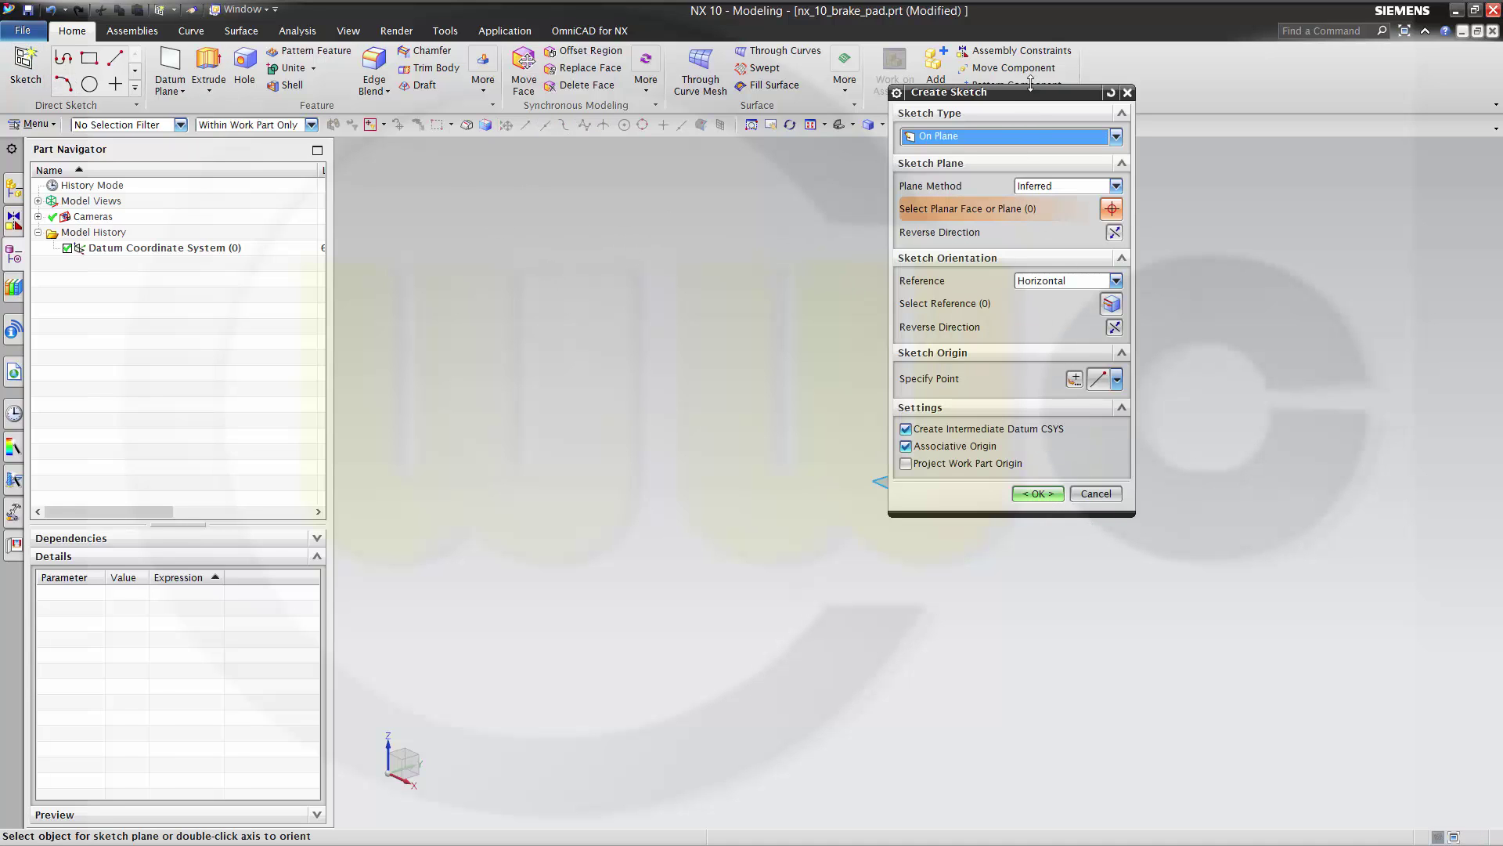
pyautogui.moveTo(1031, 92); pyautogui.dragTo(593, 144)
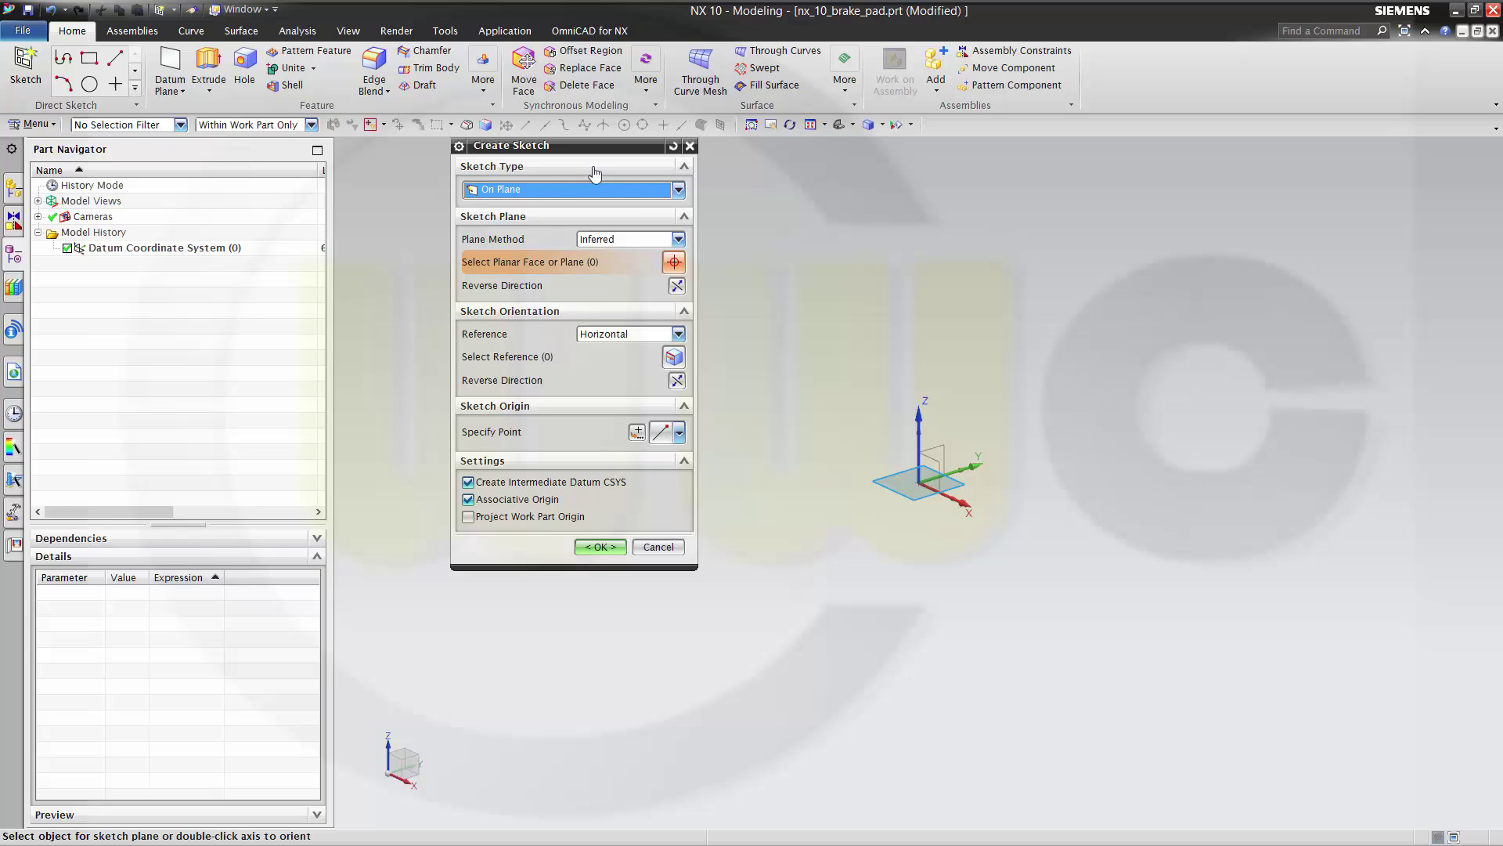
pyautogui.click(951, 485)
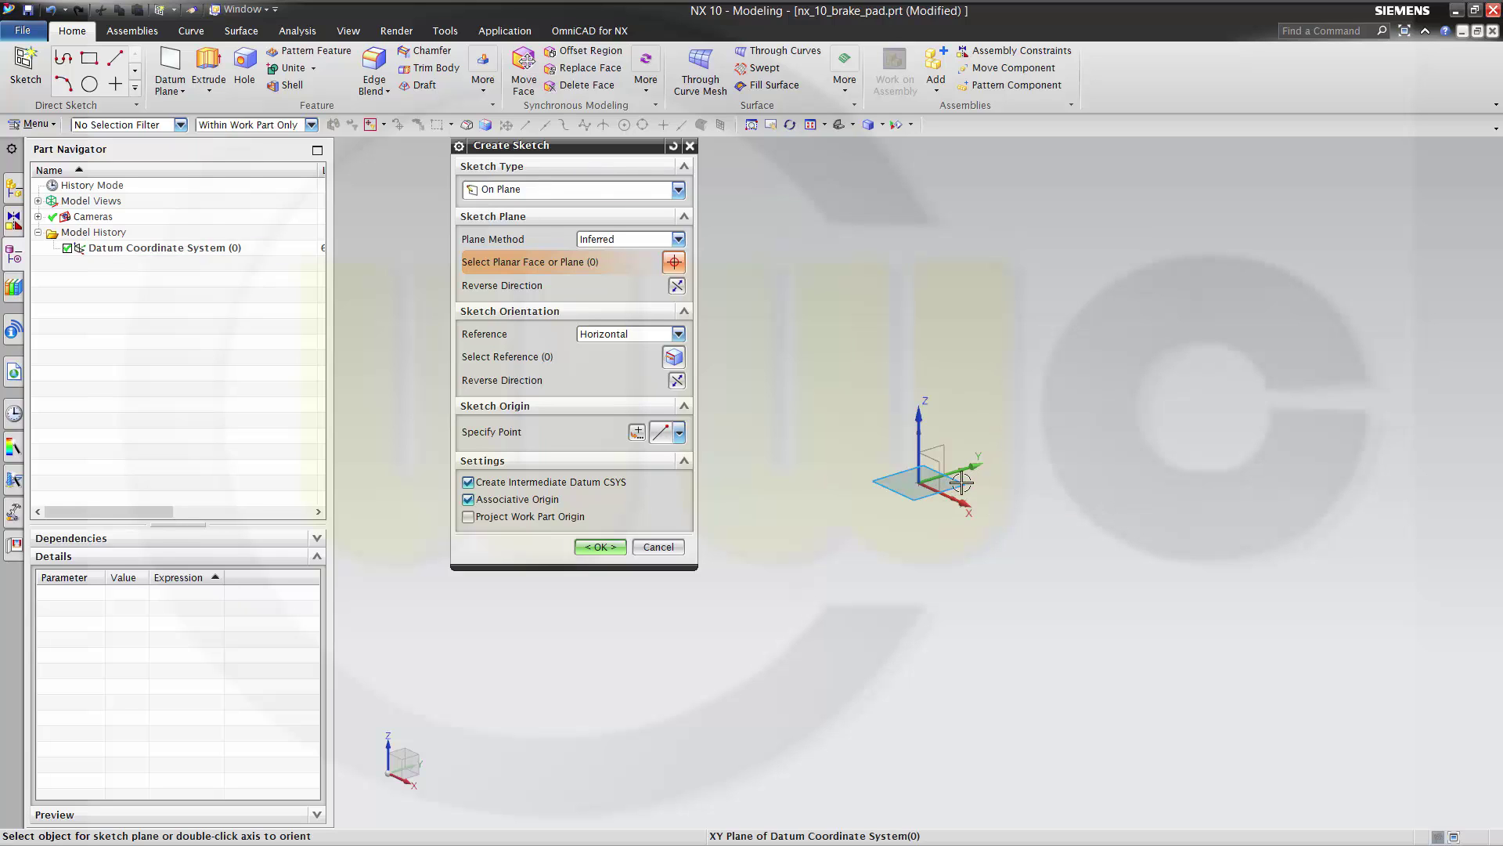
pyautogui.click(599, 546)
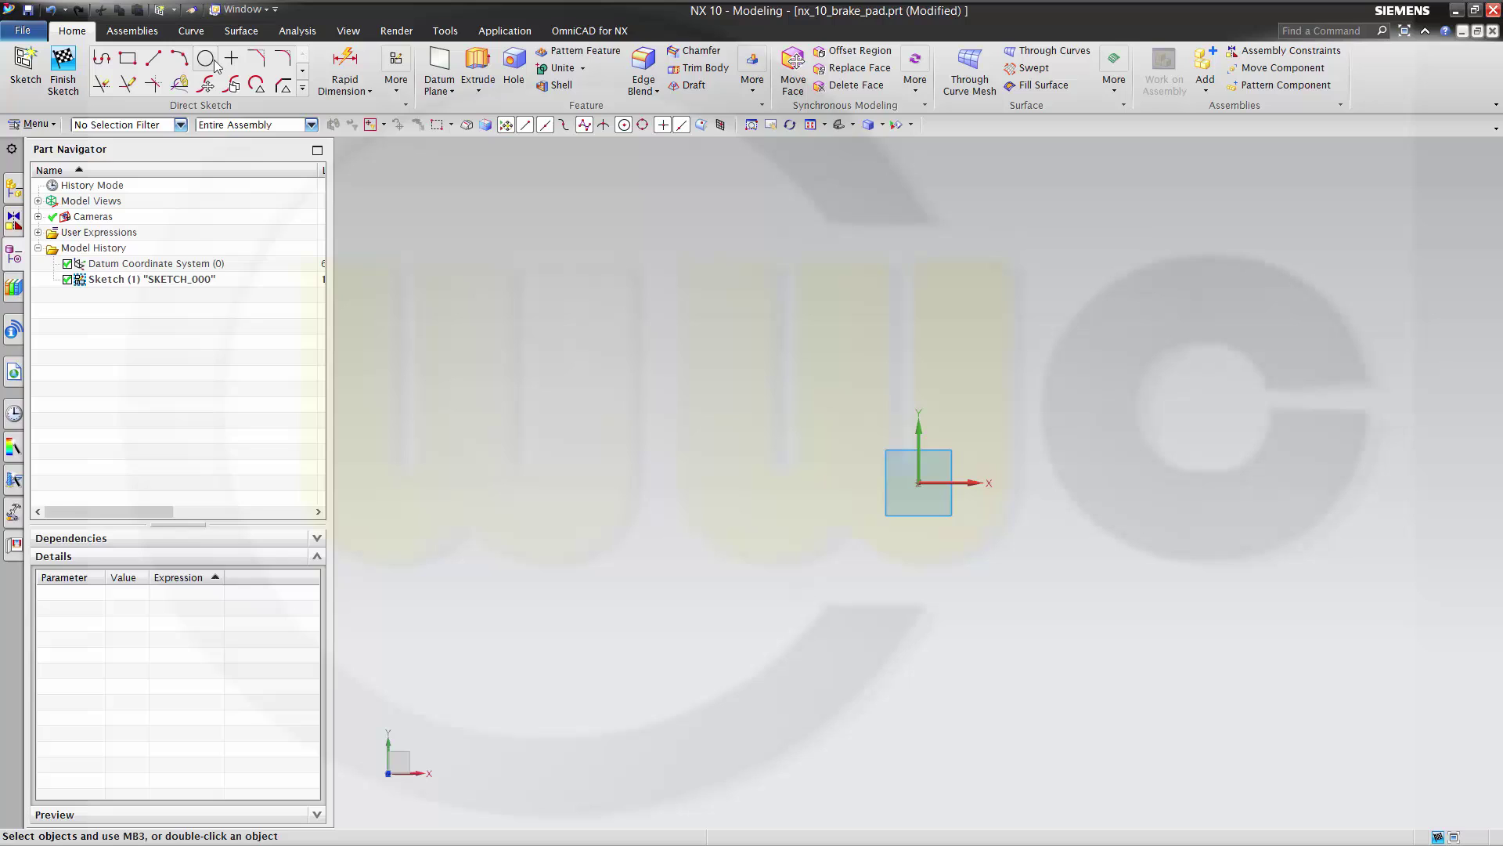
# - Draw a Ø112 circle at the sketch origin, then exit the sketch
pyautogui.click(206, 59)
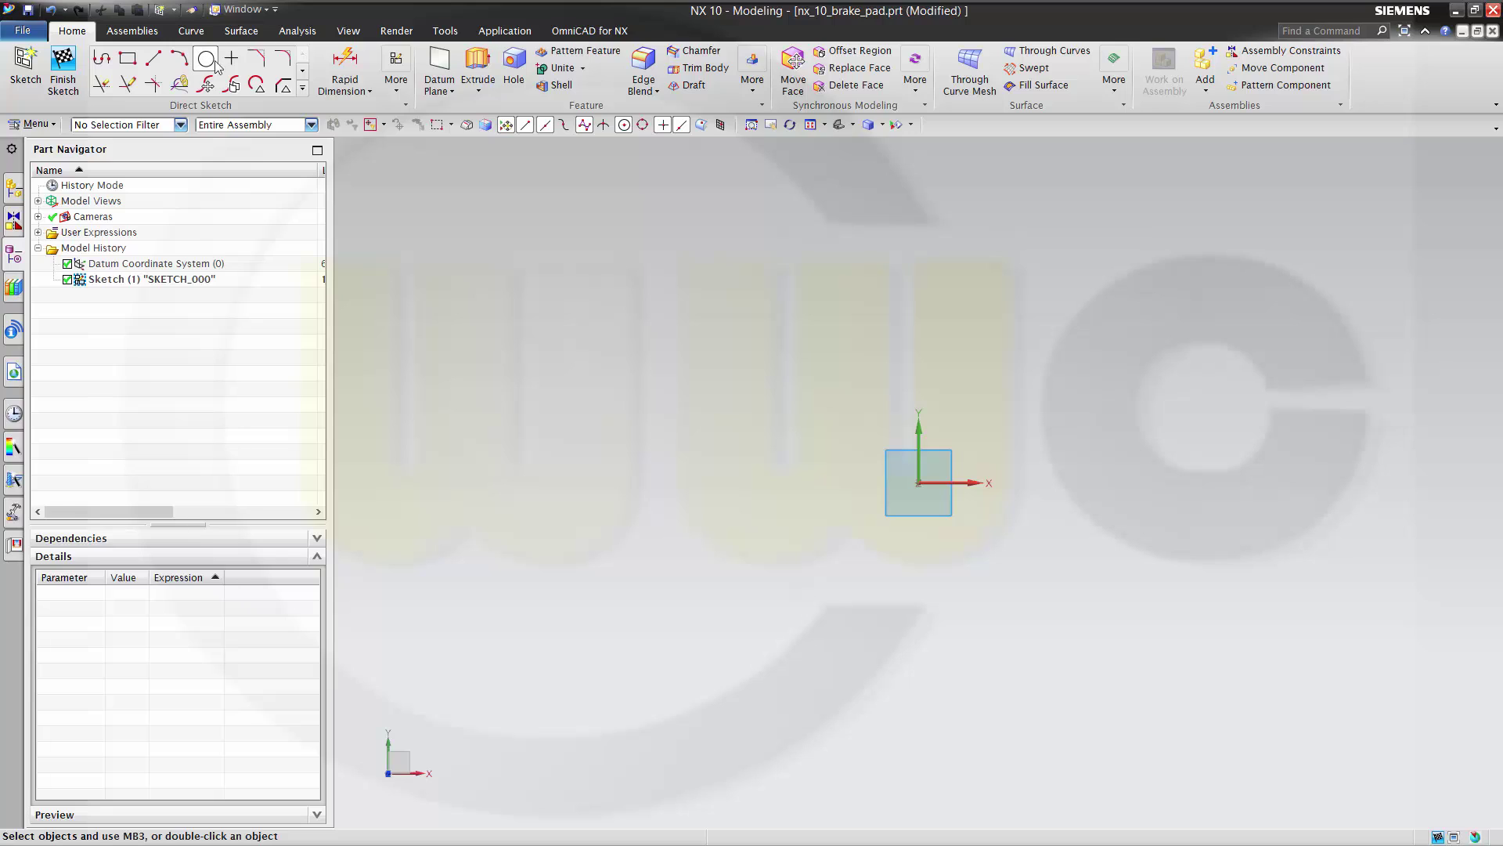
pyautogui.click(919, 482)
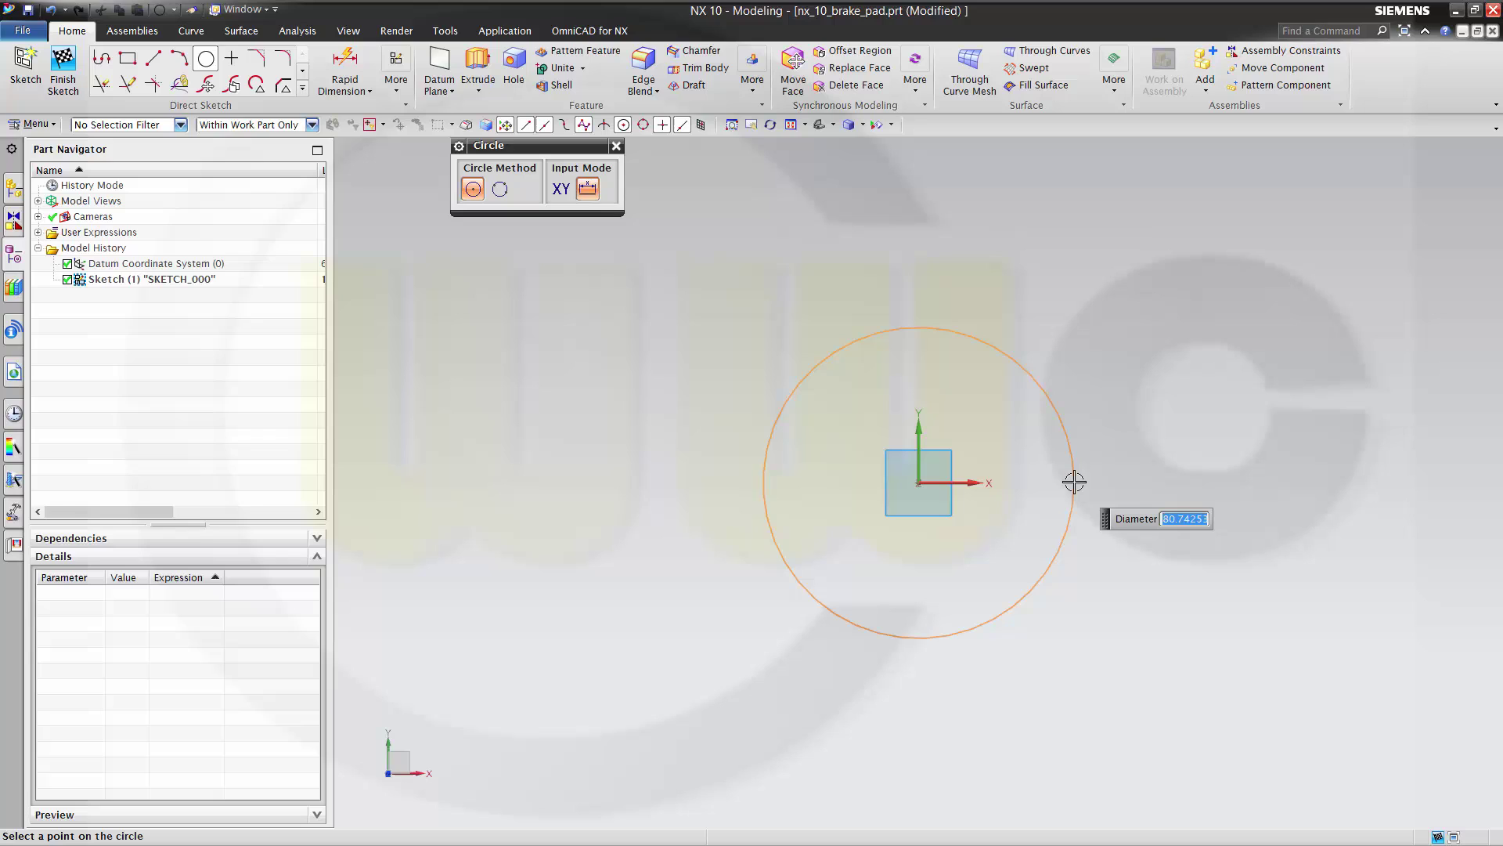
pyautogui.write('112')
pyautogui.press('Return')
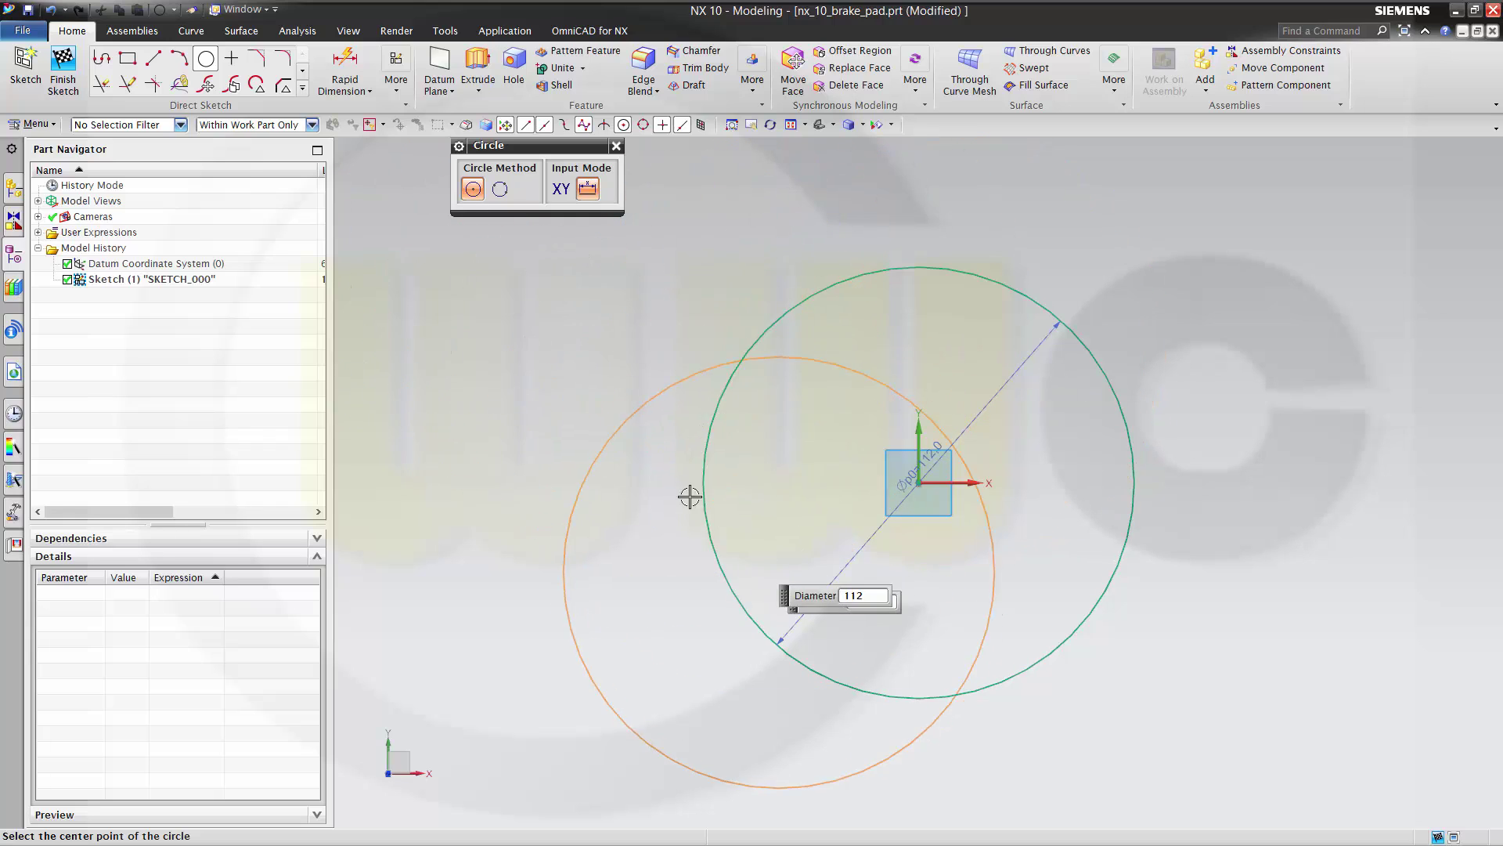
pyautogui.press('Escape')
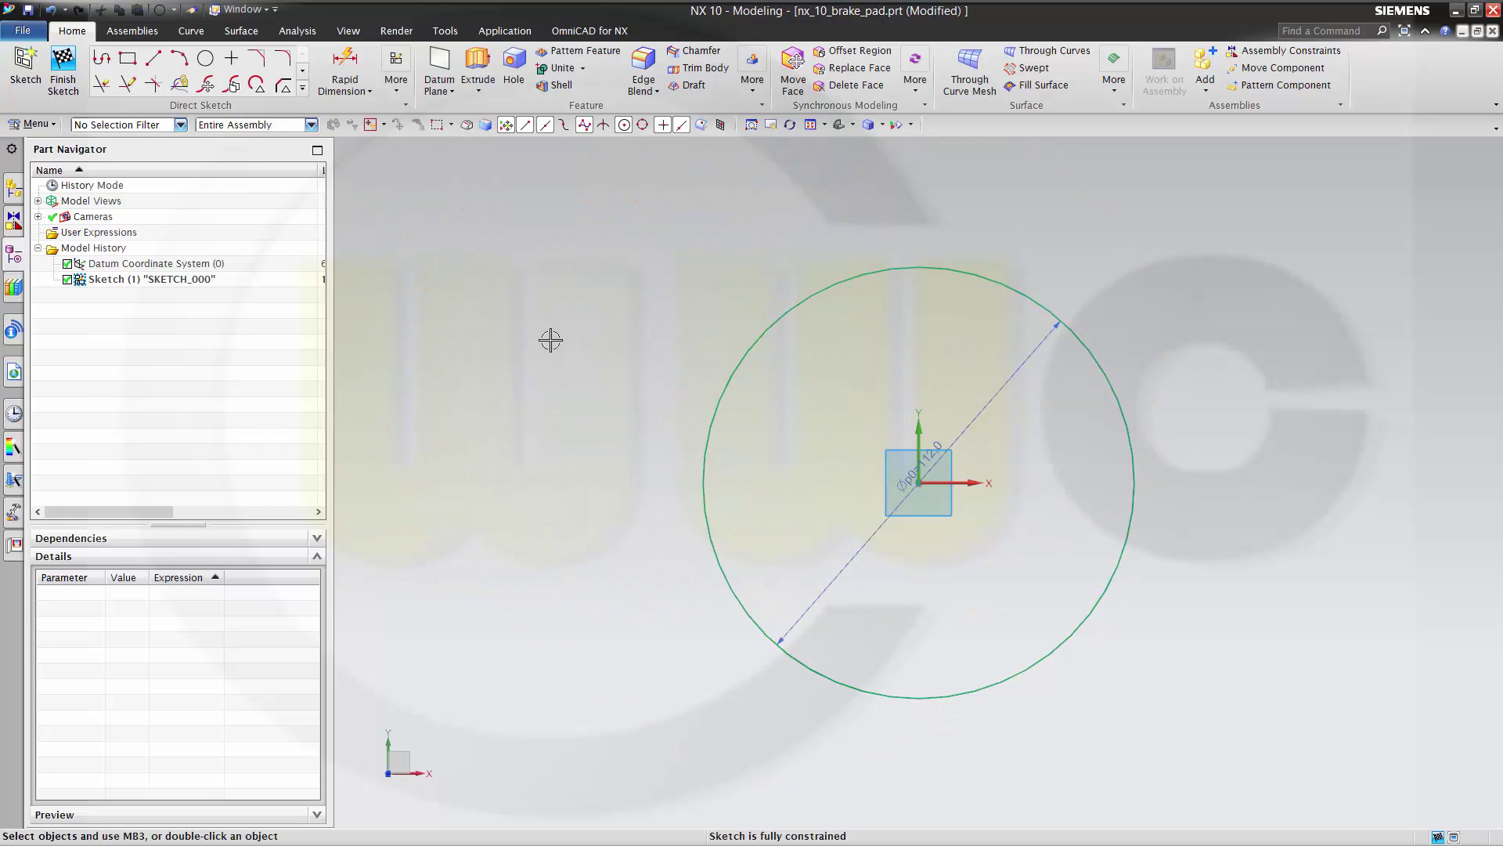
pyautogui.click(65, 67)
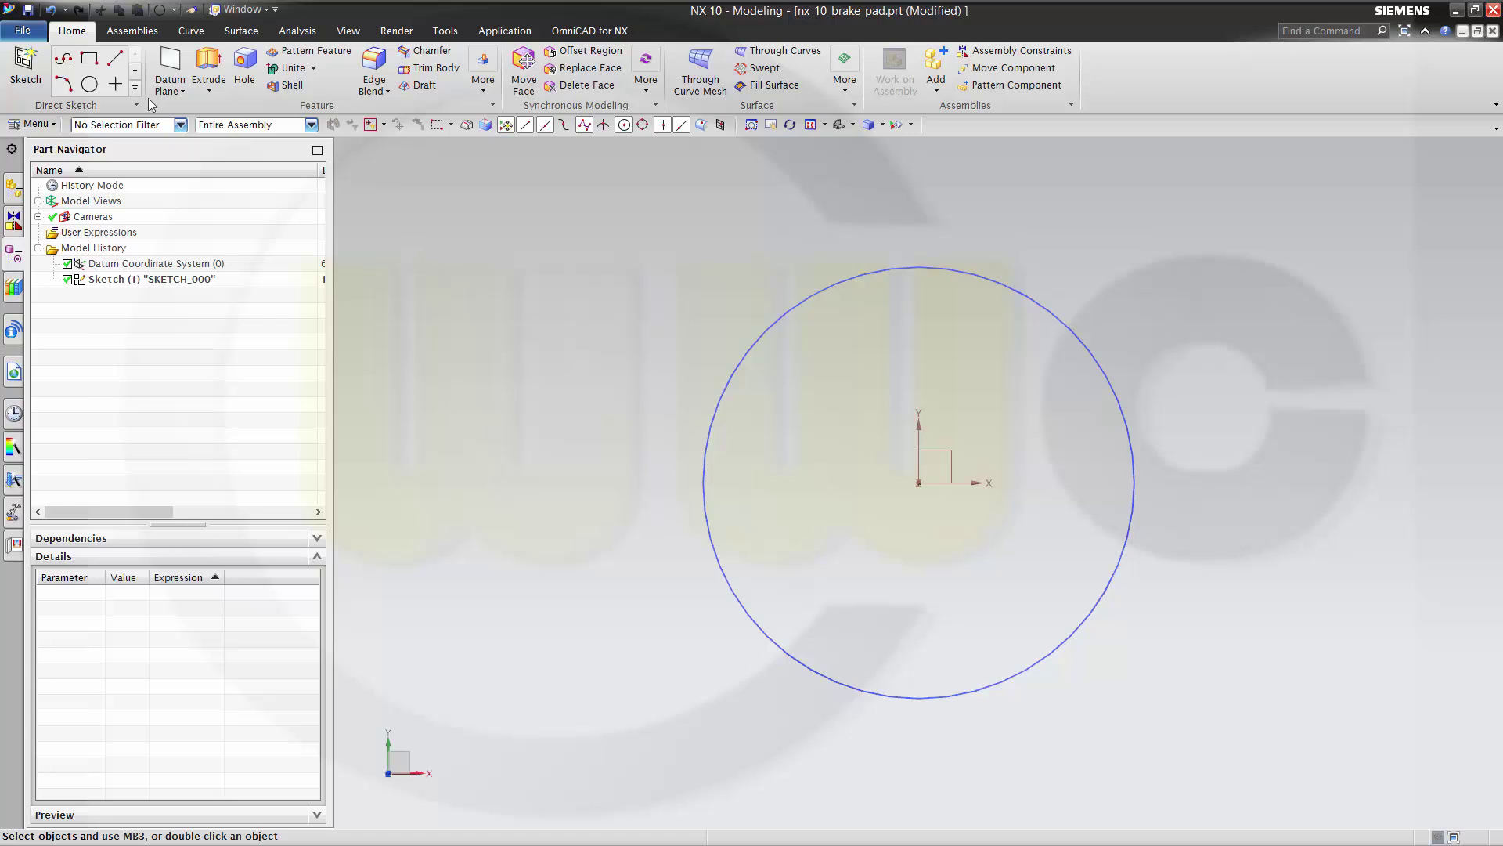
# - Extrude the circle 16 mm with a two-sided offset of 0 to 24 mm, forming a ring
pyautogui.click(208, 66)
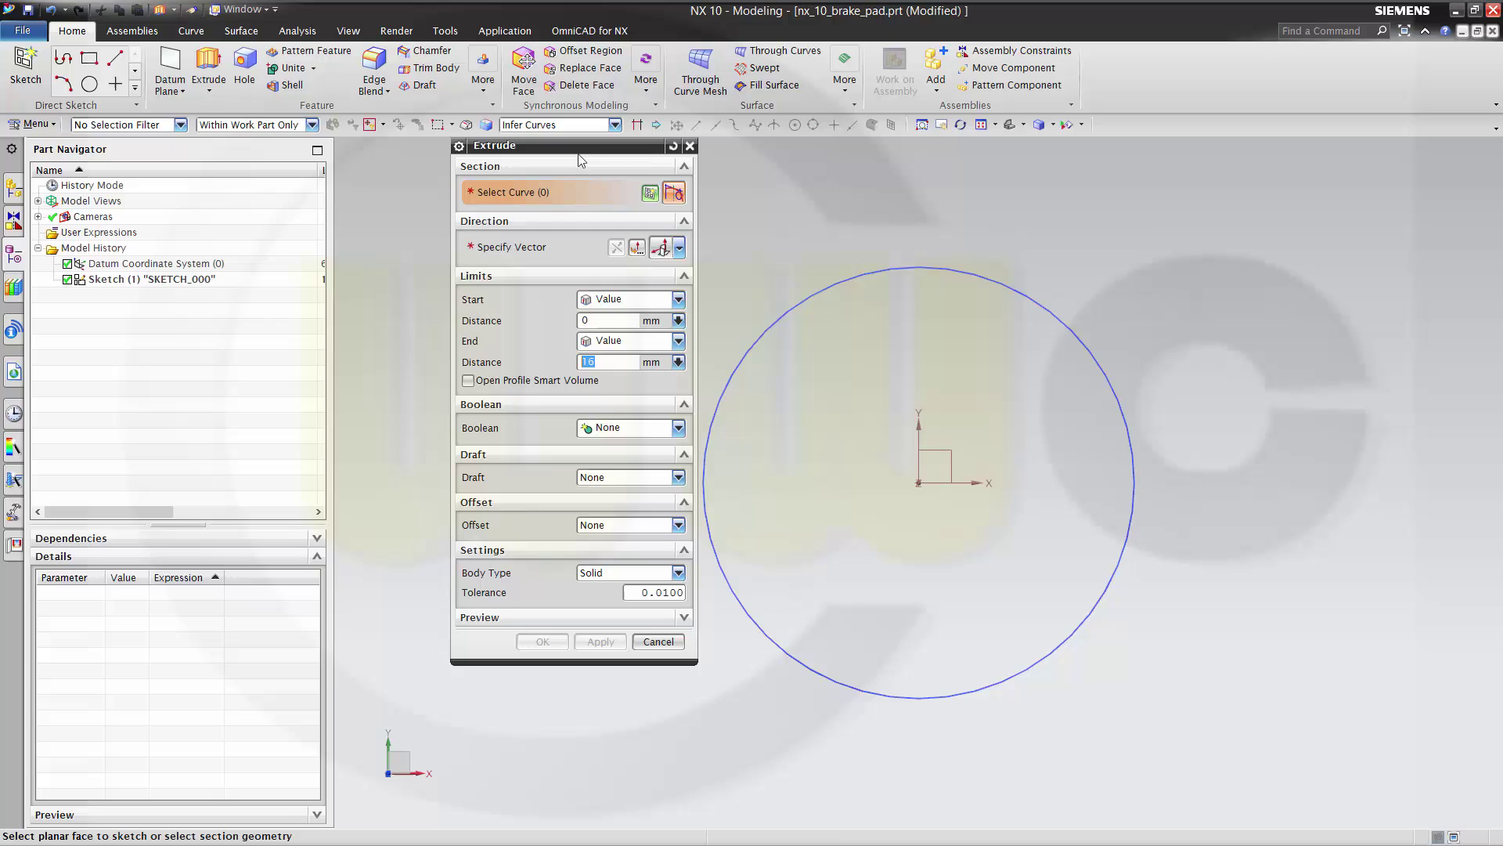
pyautogui.click(804, 305)
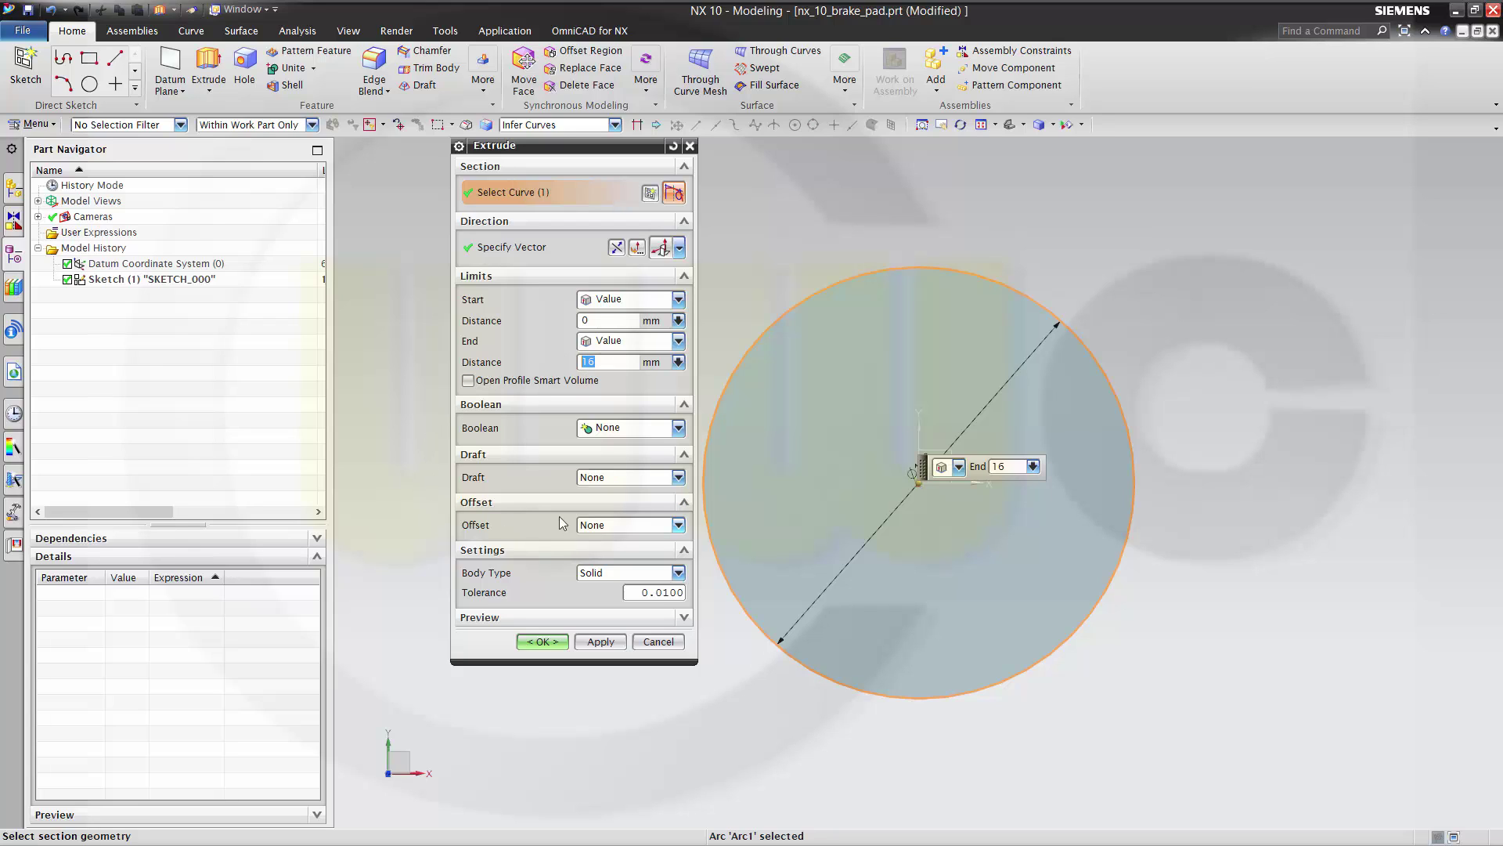
pyautogui.click(678, 525)
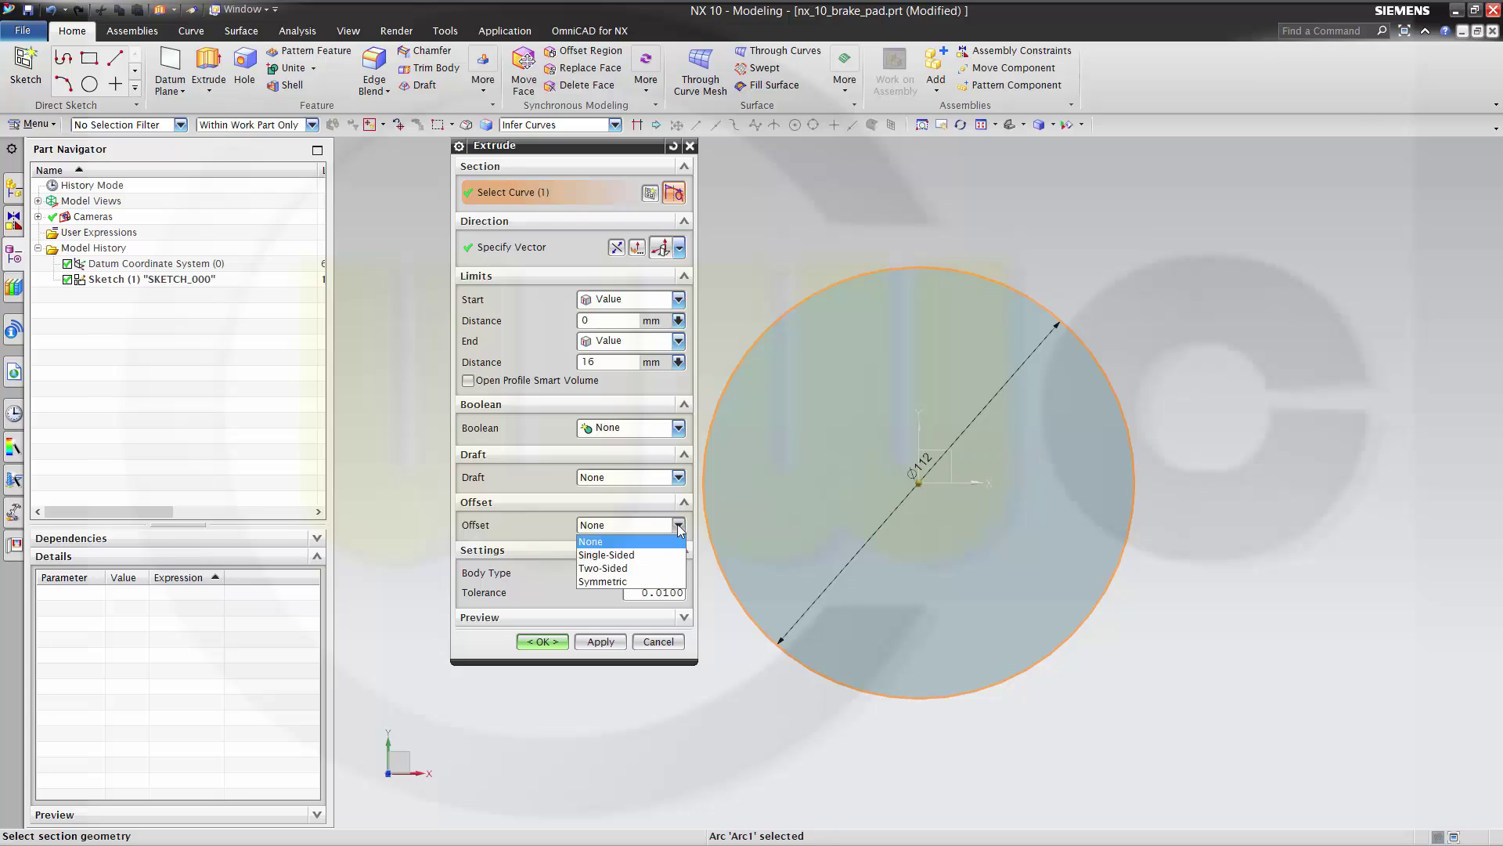
pyautogui.click(636, 575)
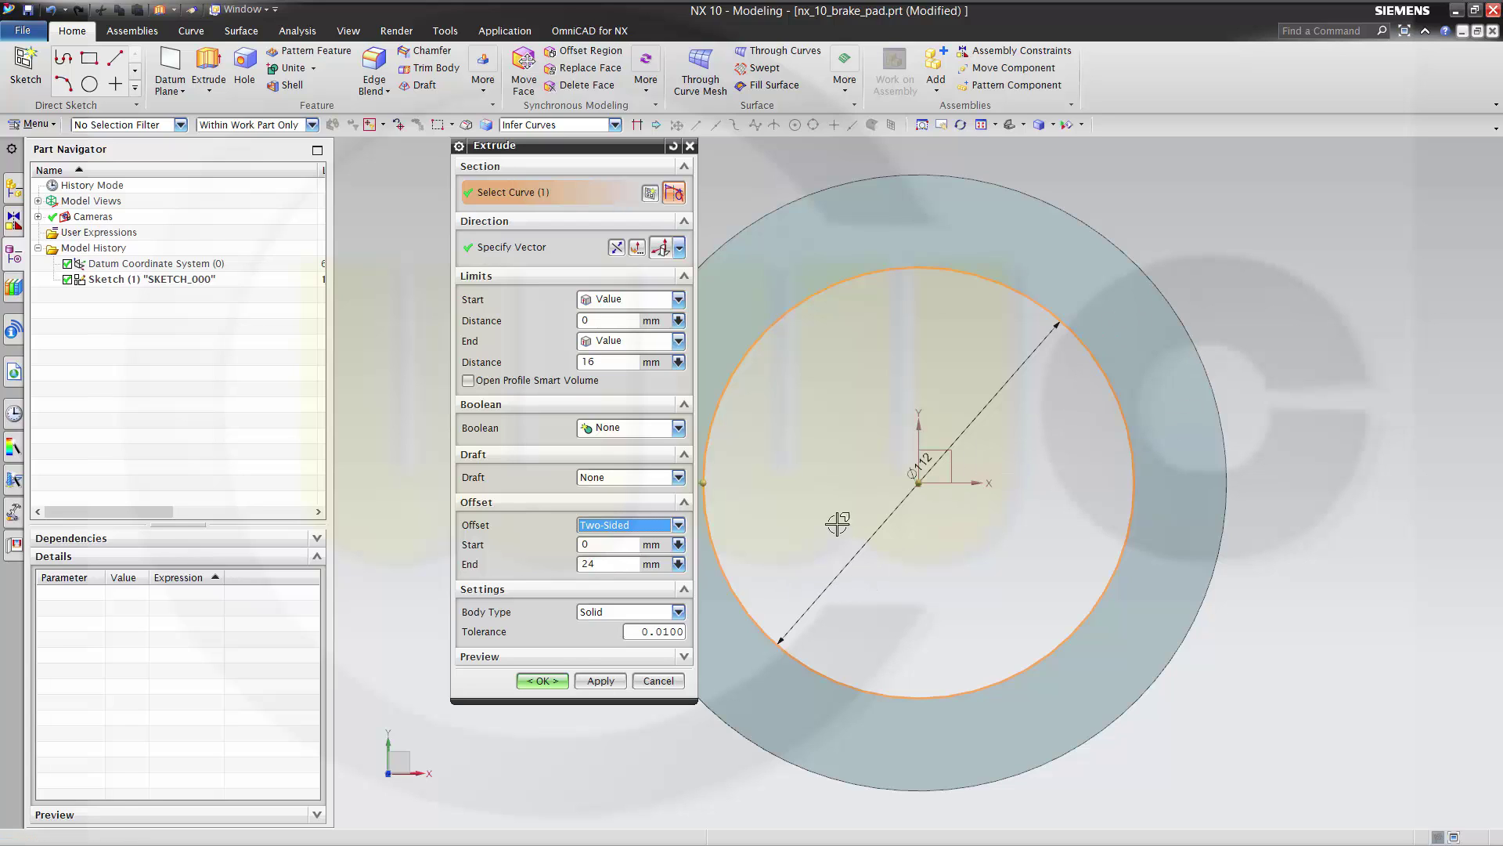
pyautogui.click(542, 681)
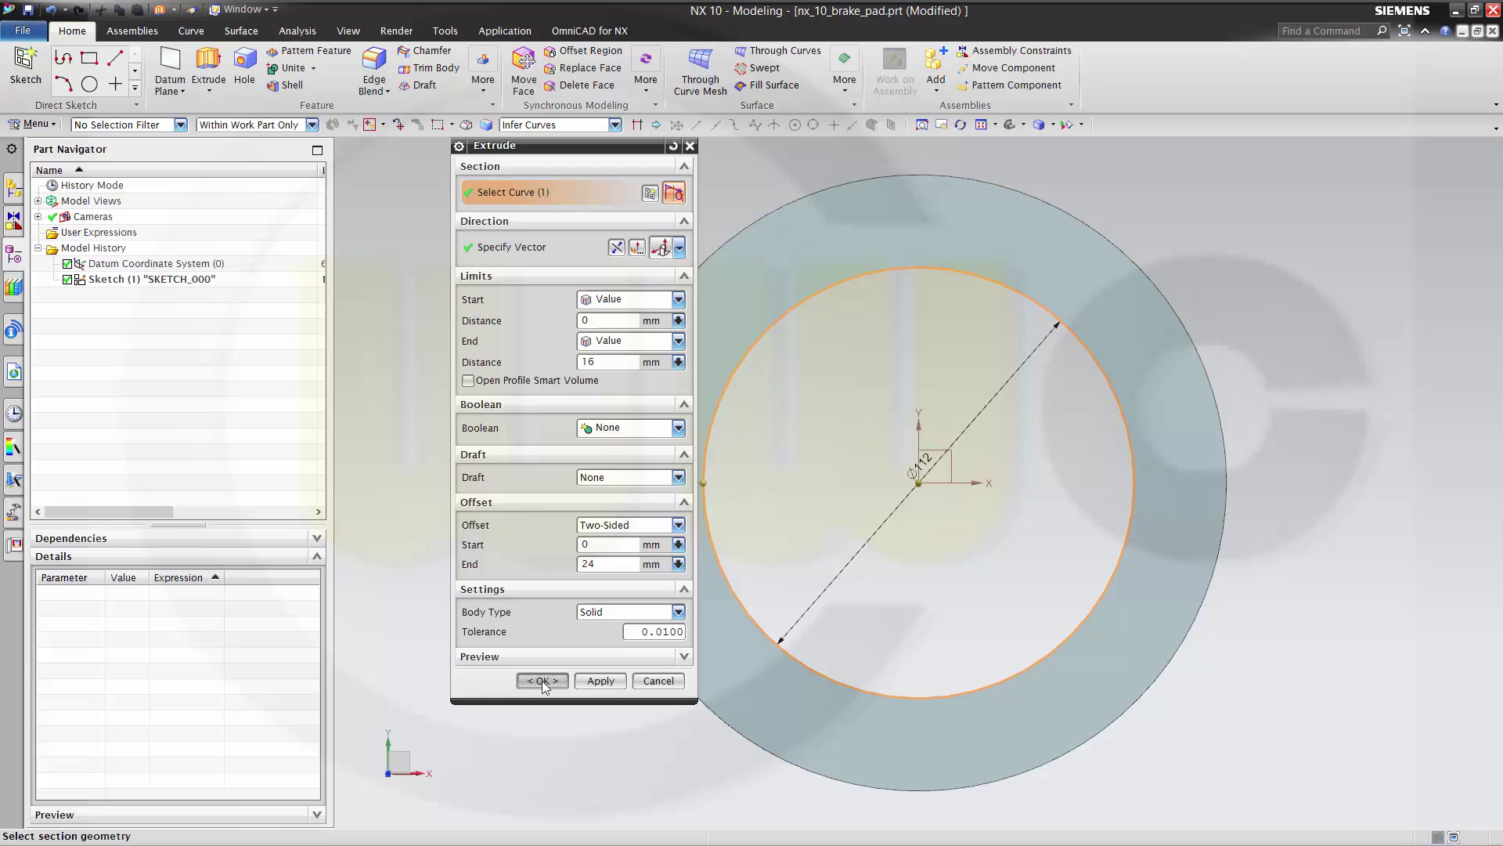
pyautogui.moveTo(815, 567); pyautogui.dragTo(819, 479, button='middle')
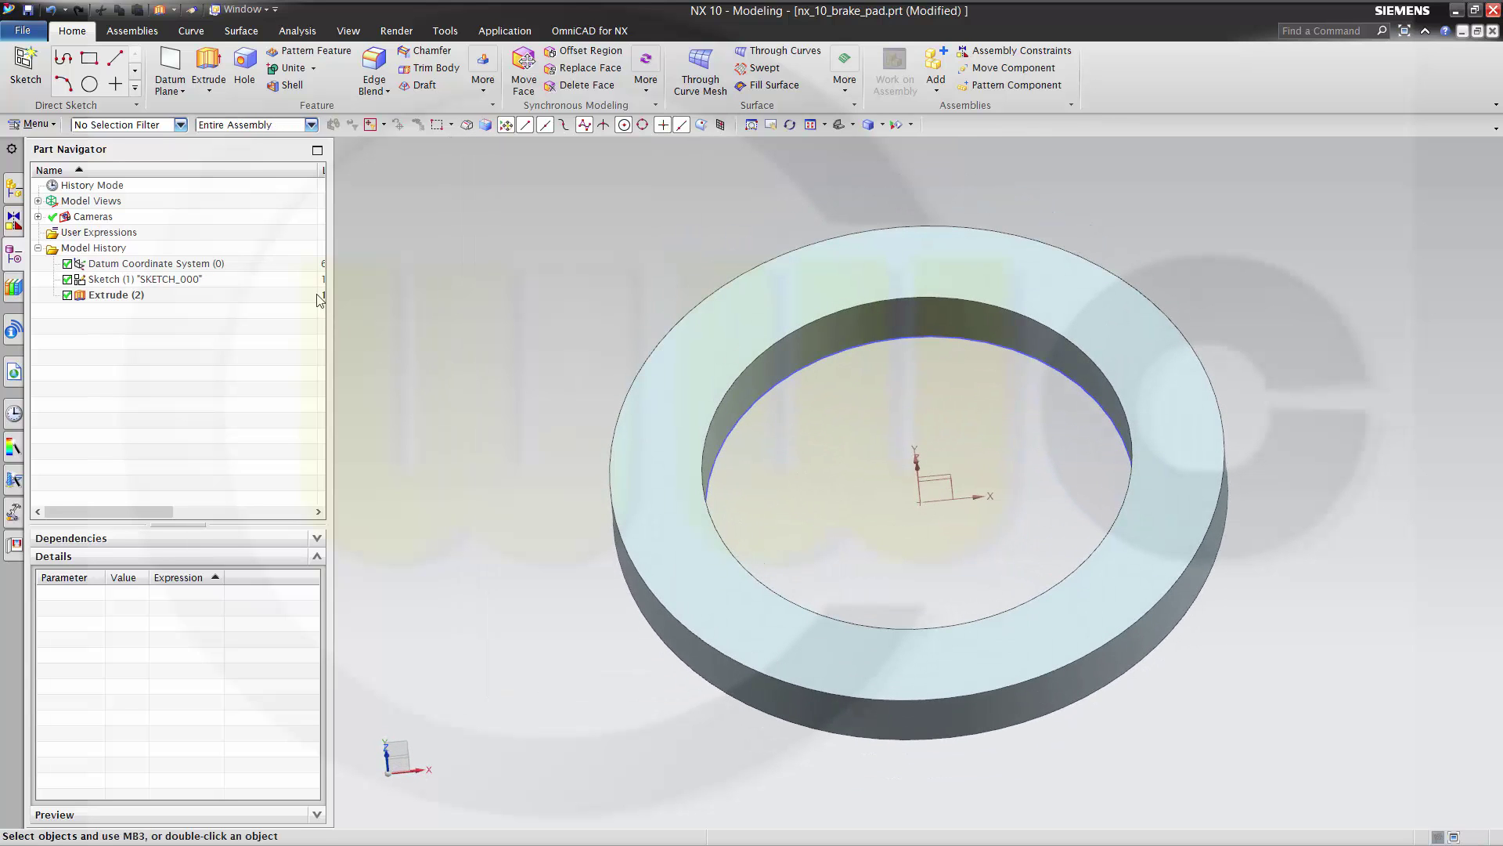
# - Start a new sketch, SKETCH_001, on the datum XY plane
pyautogui.click(26, 67)
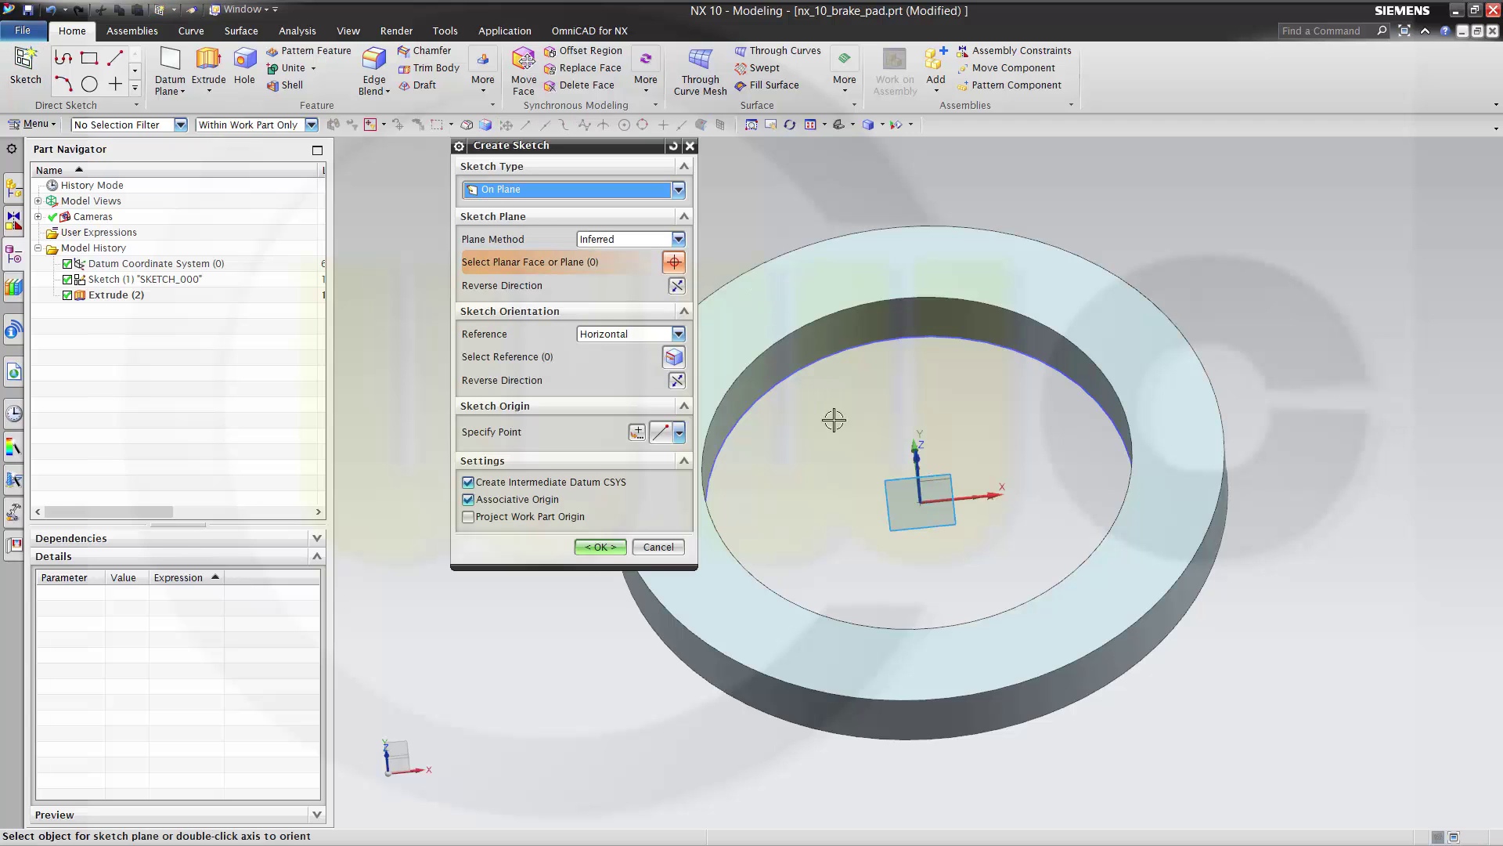
pyautogui.moveTo(835, 419); pyautogui.dragTo(856, 456, button='middle')
pyautogui.click(947, 458)
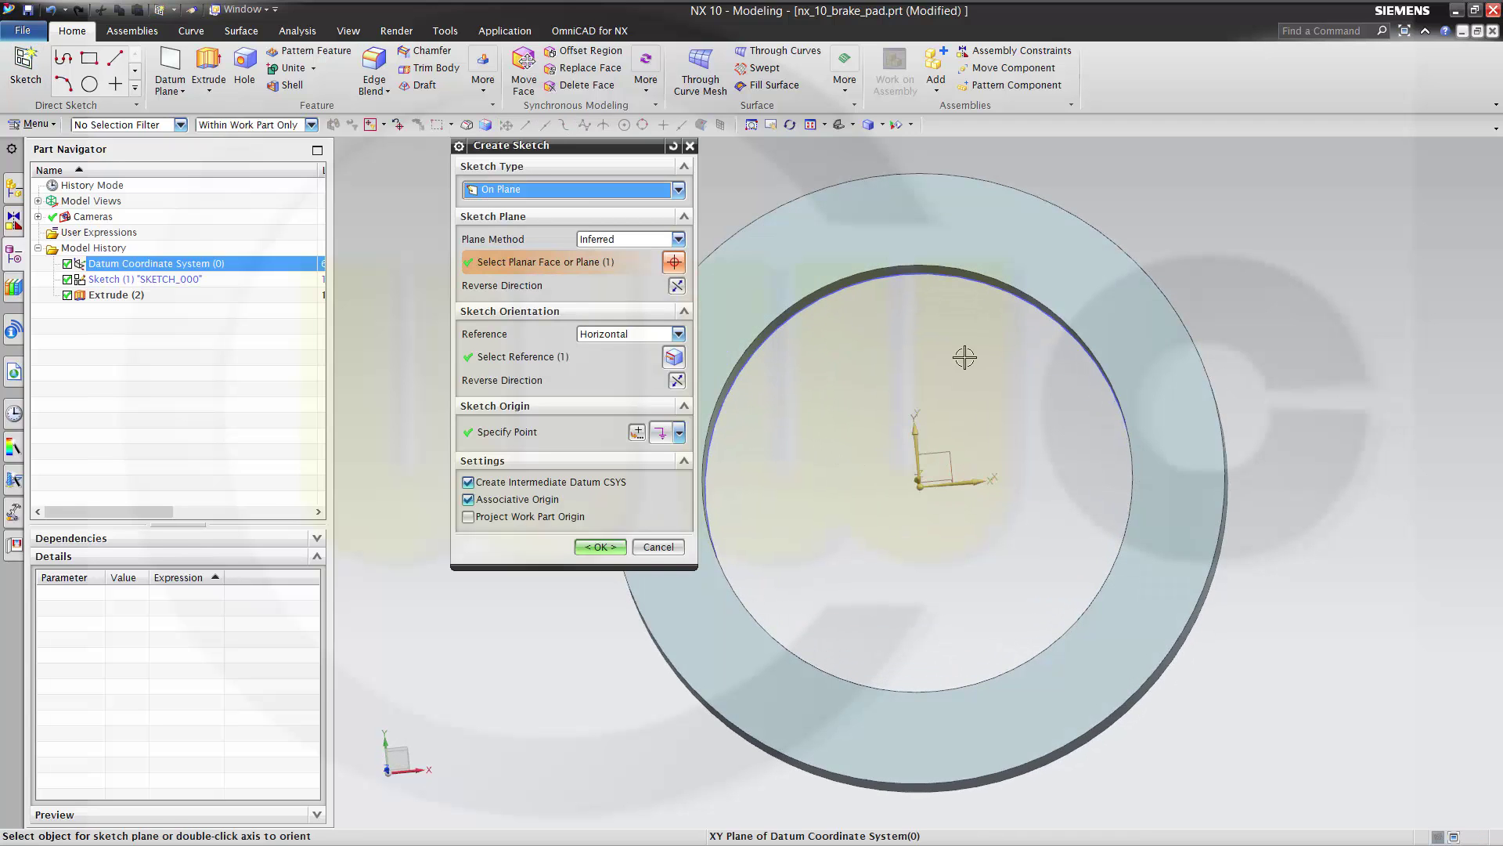
pyautogui.click(599, 547)
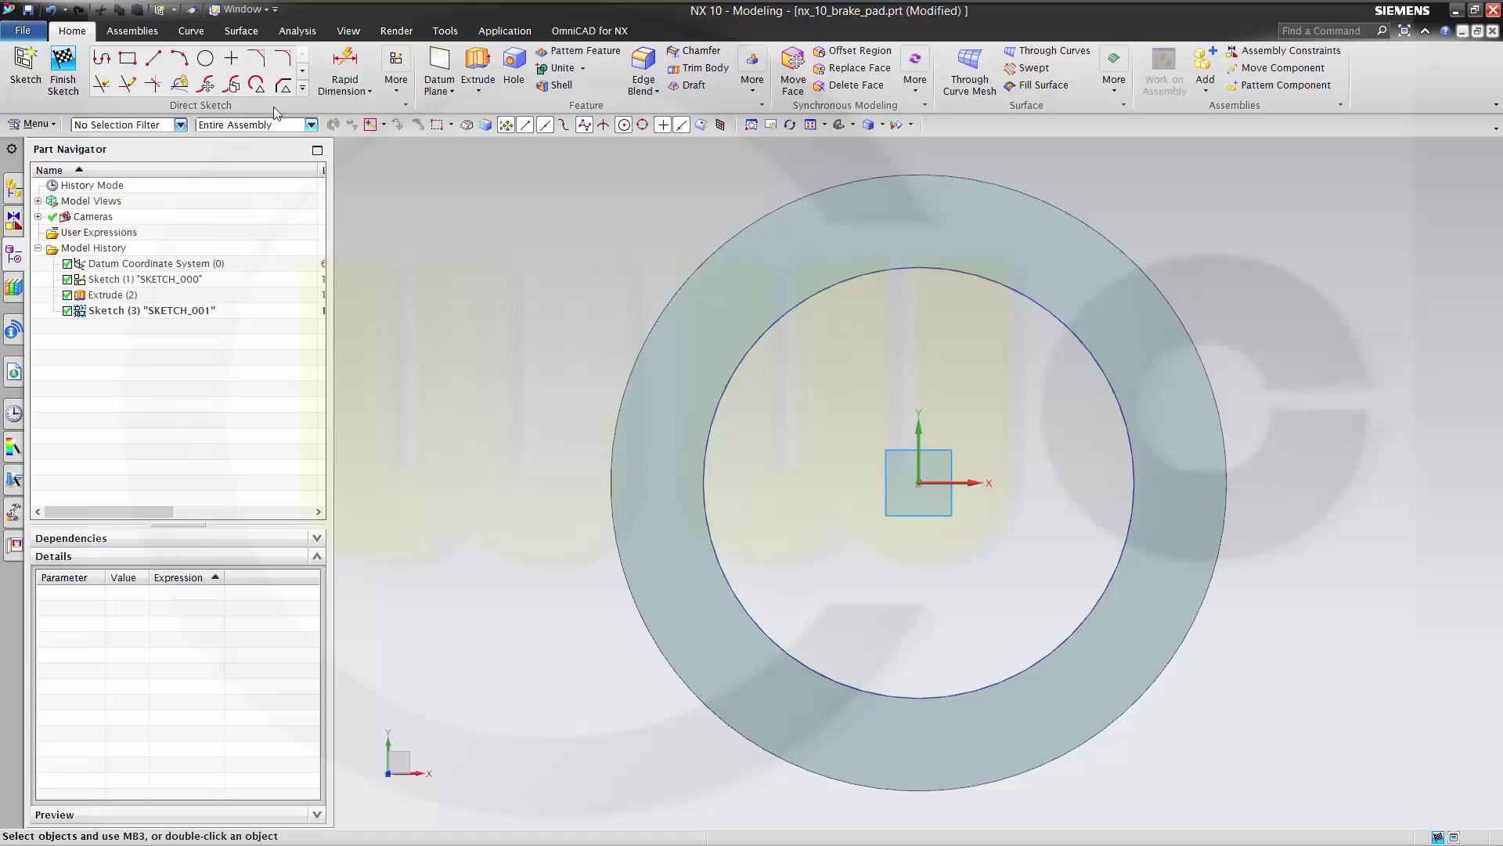
# - Draw a Ø20 circle up-left of the ring
pyautogui.click(206, 58)
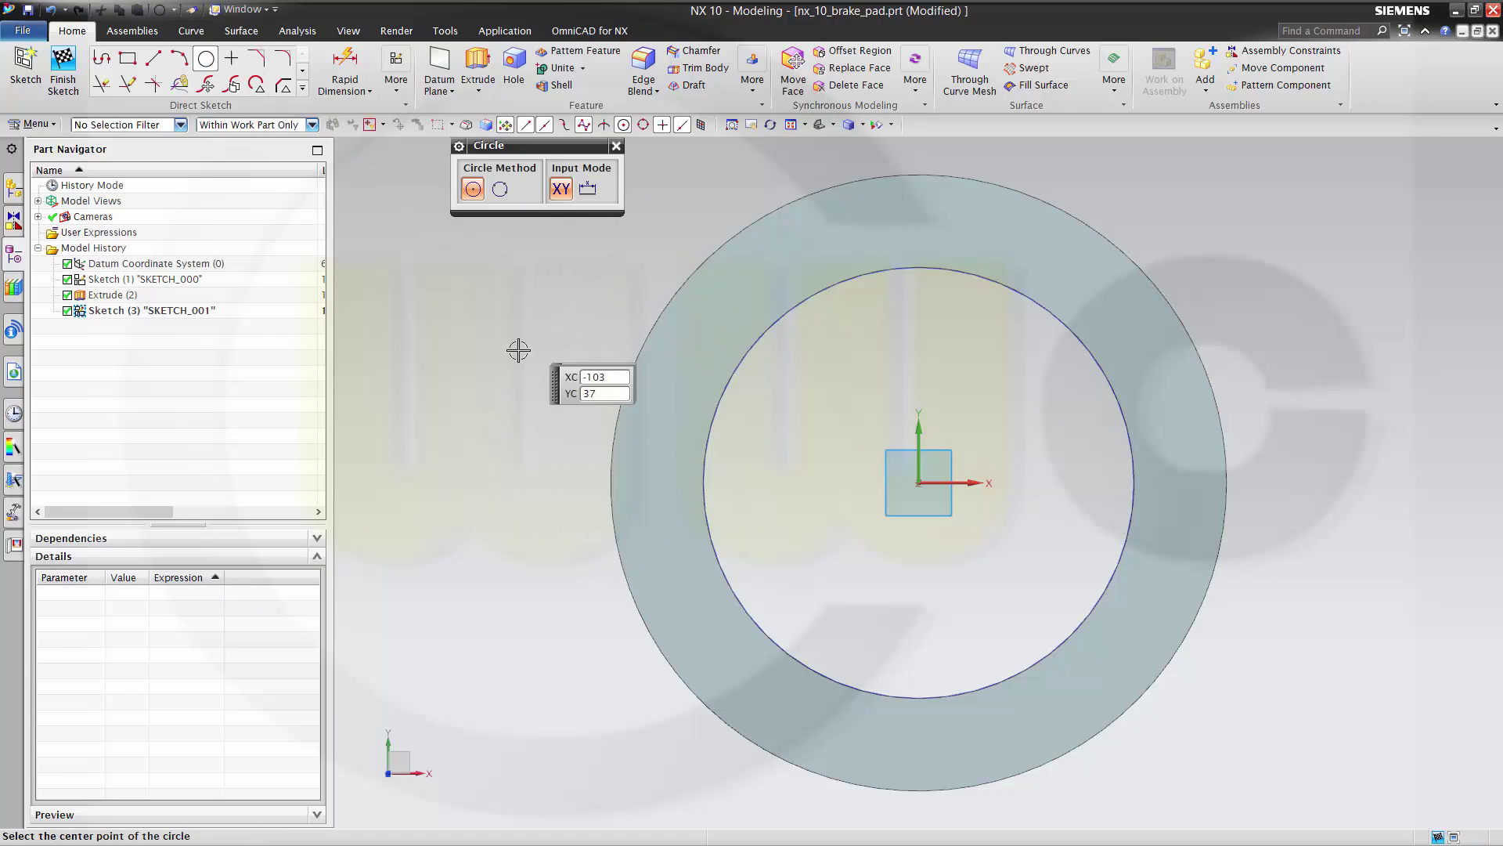
pyautogui.click(613, 244)
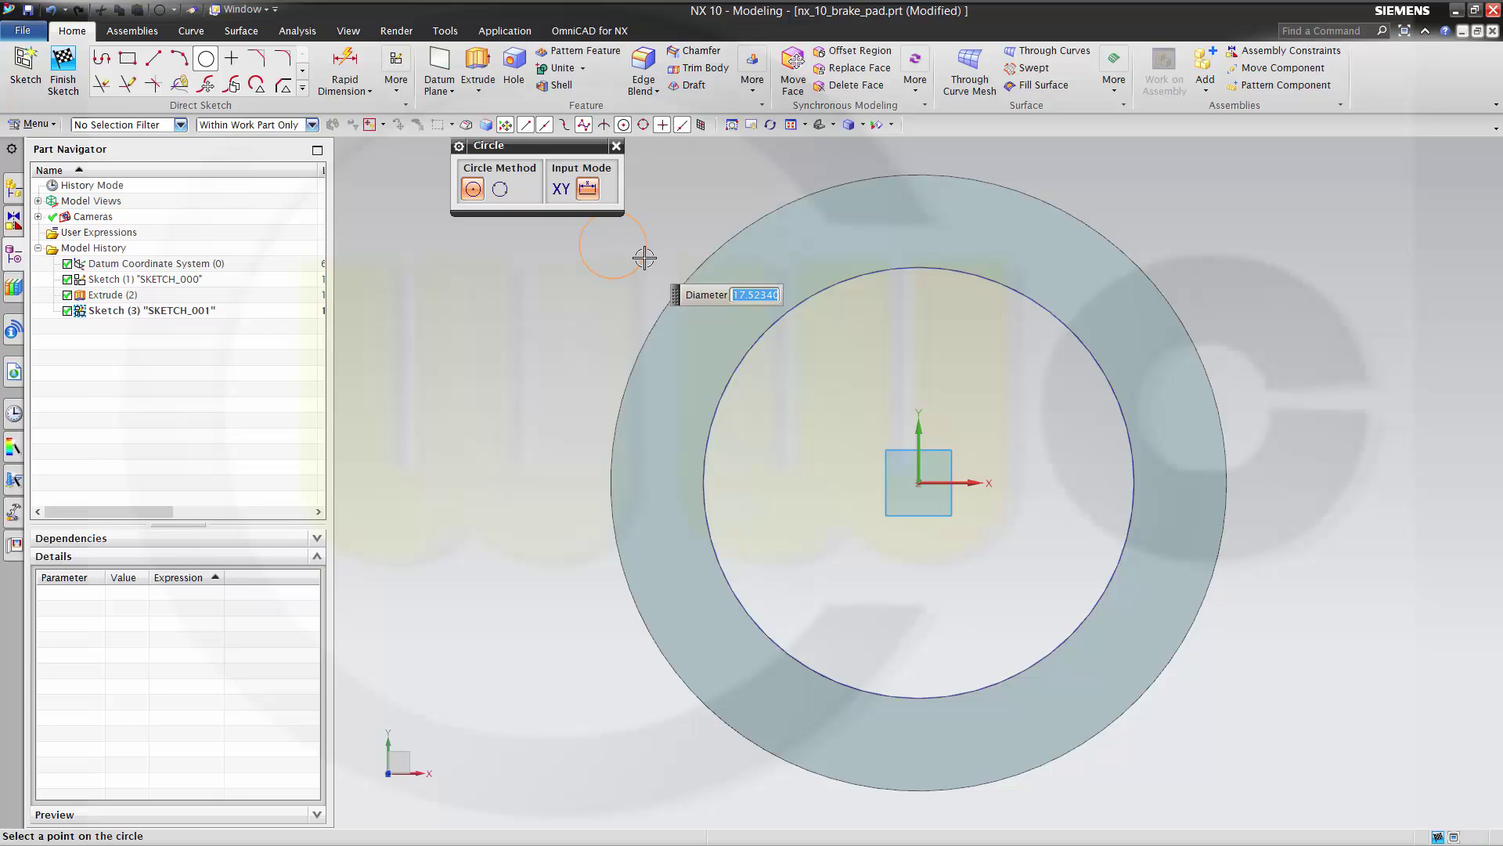
pyautogui.press('Return')
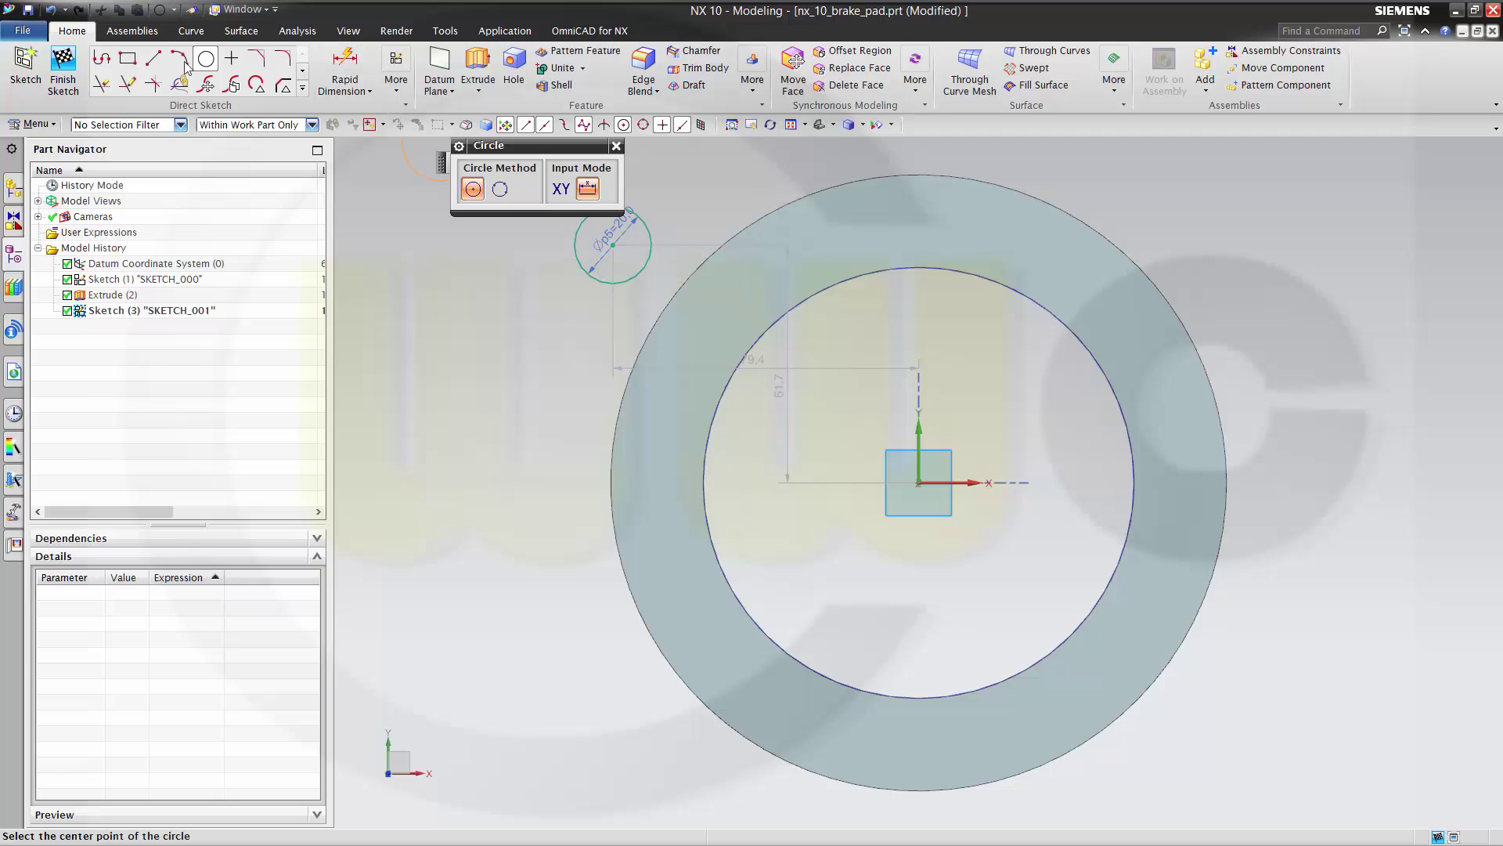
# - Add a reference line from the small circle's centre to the sketch origin
pyautogui.click(155, 62)
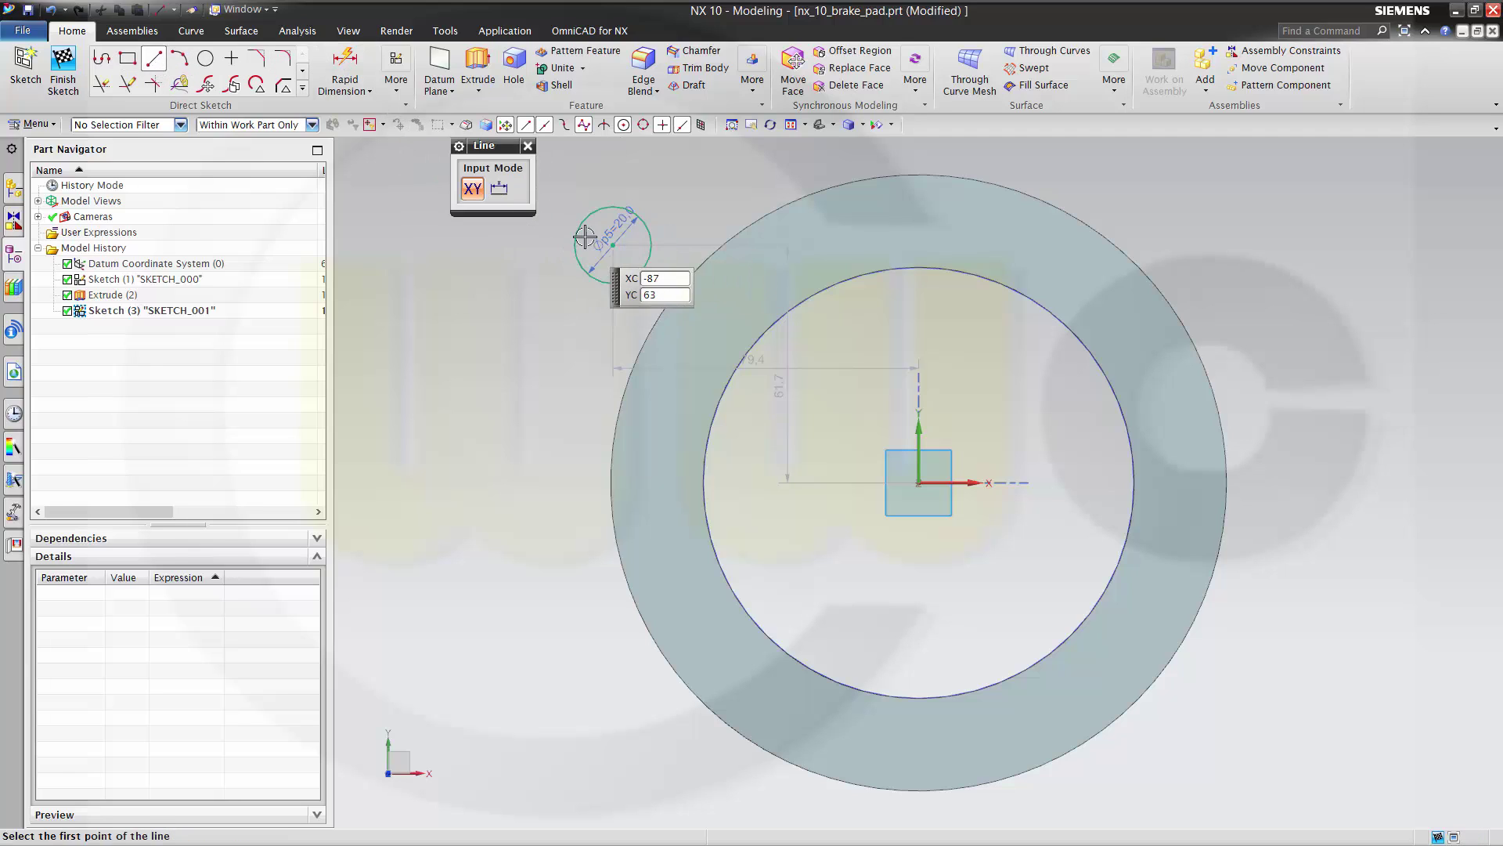
pyautogui.click(613, 244)
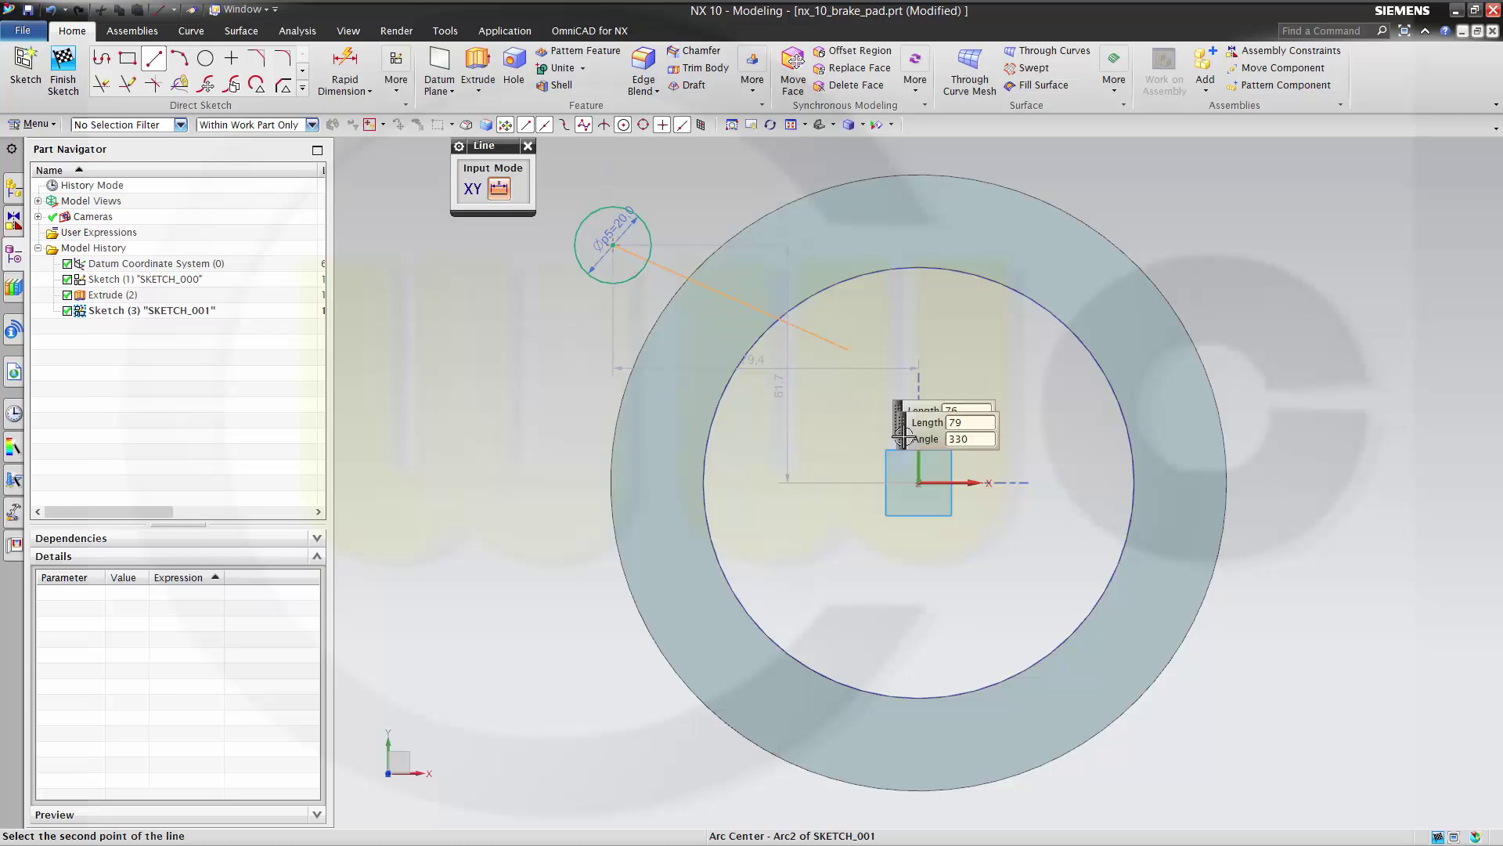
pyautogui.click(918, 483)
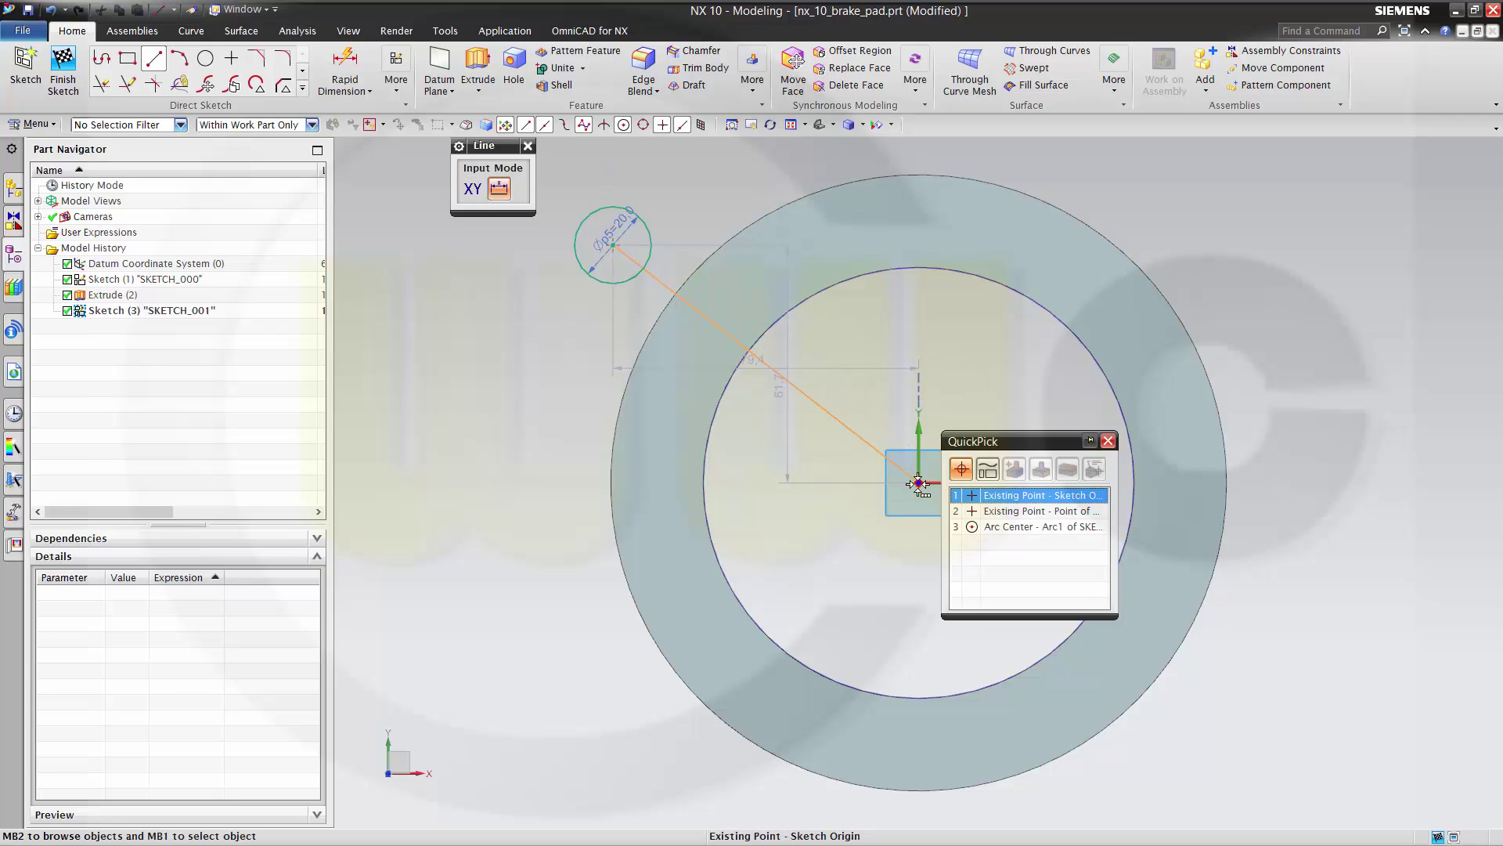
pyautogui.click(1015, 513)
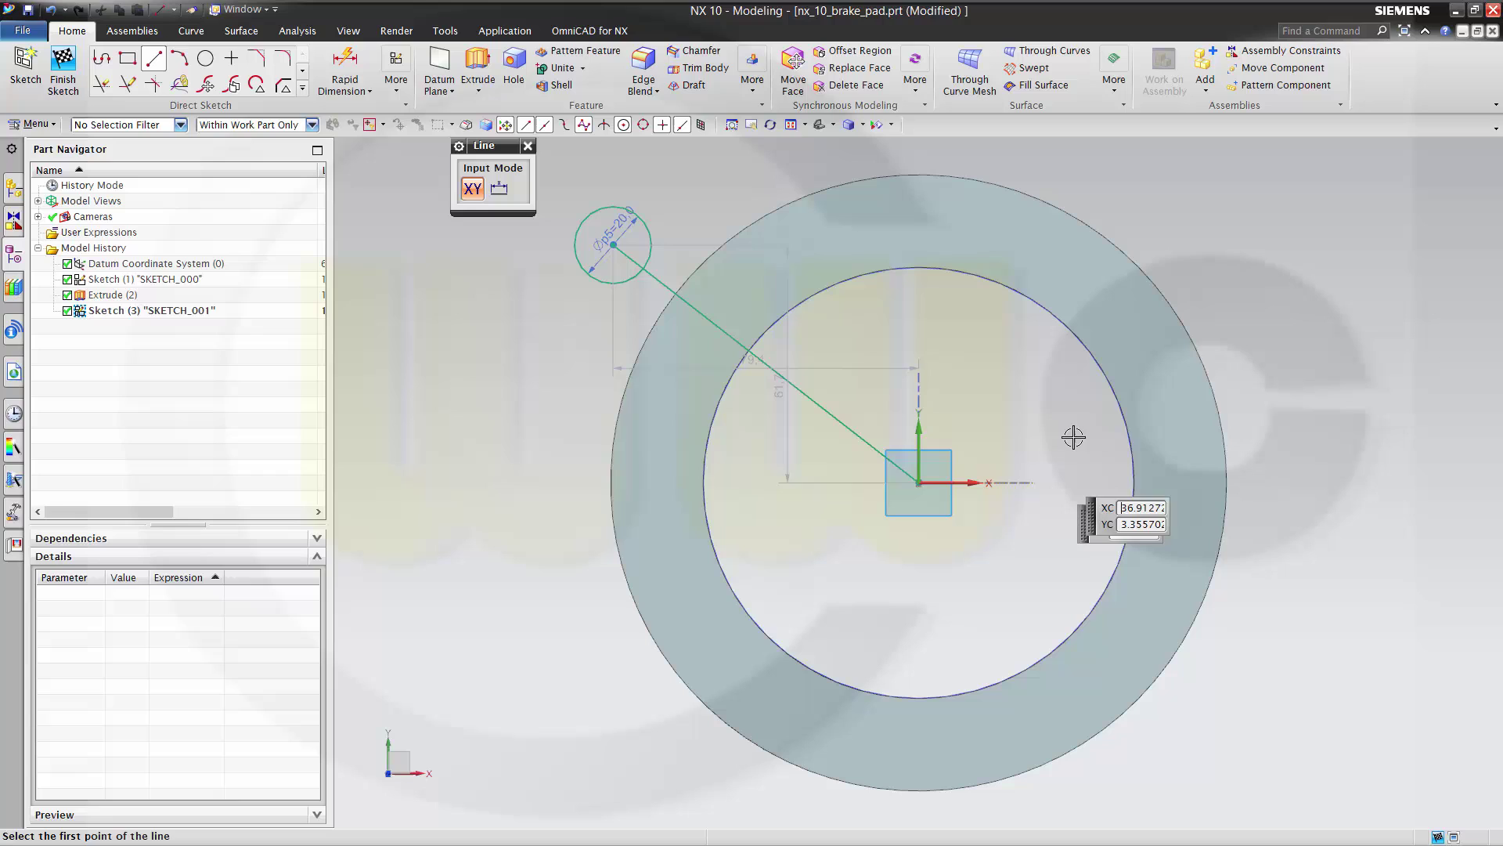
pyautogui.press('Escape')
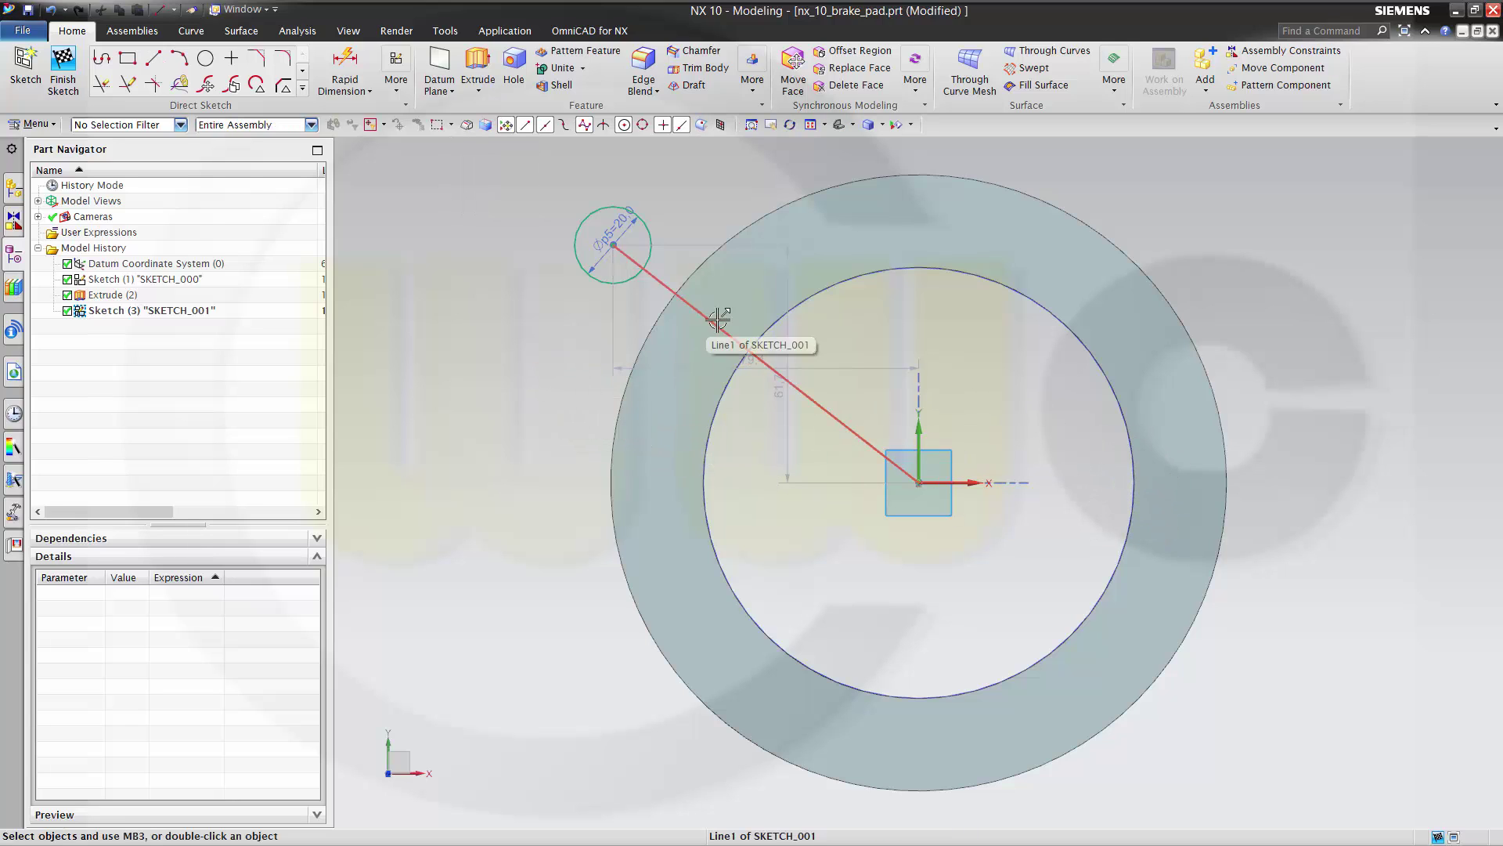
pyautogui.click(721, 329)
pyautogui.click(795, 270)
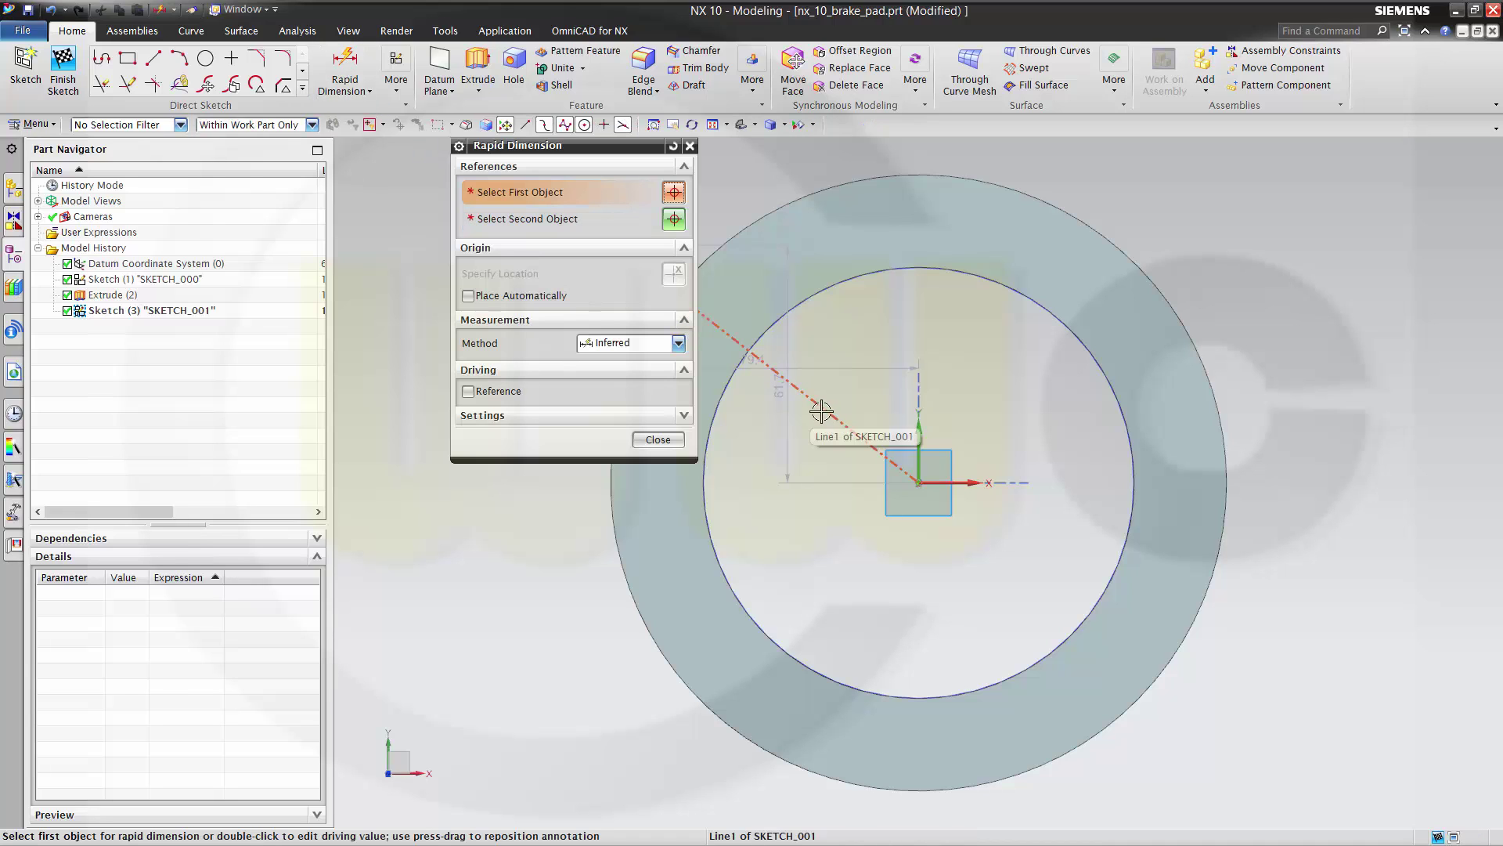
# - Add a 45° angular dimension between the reference line and the datum X axis
pyautogui.click(861, 438)
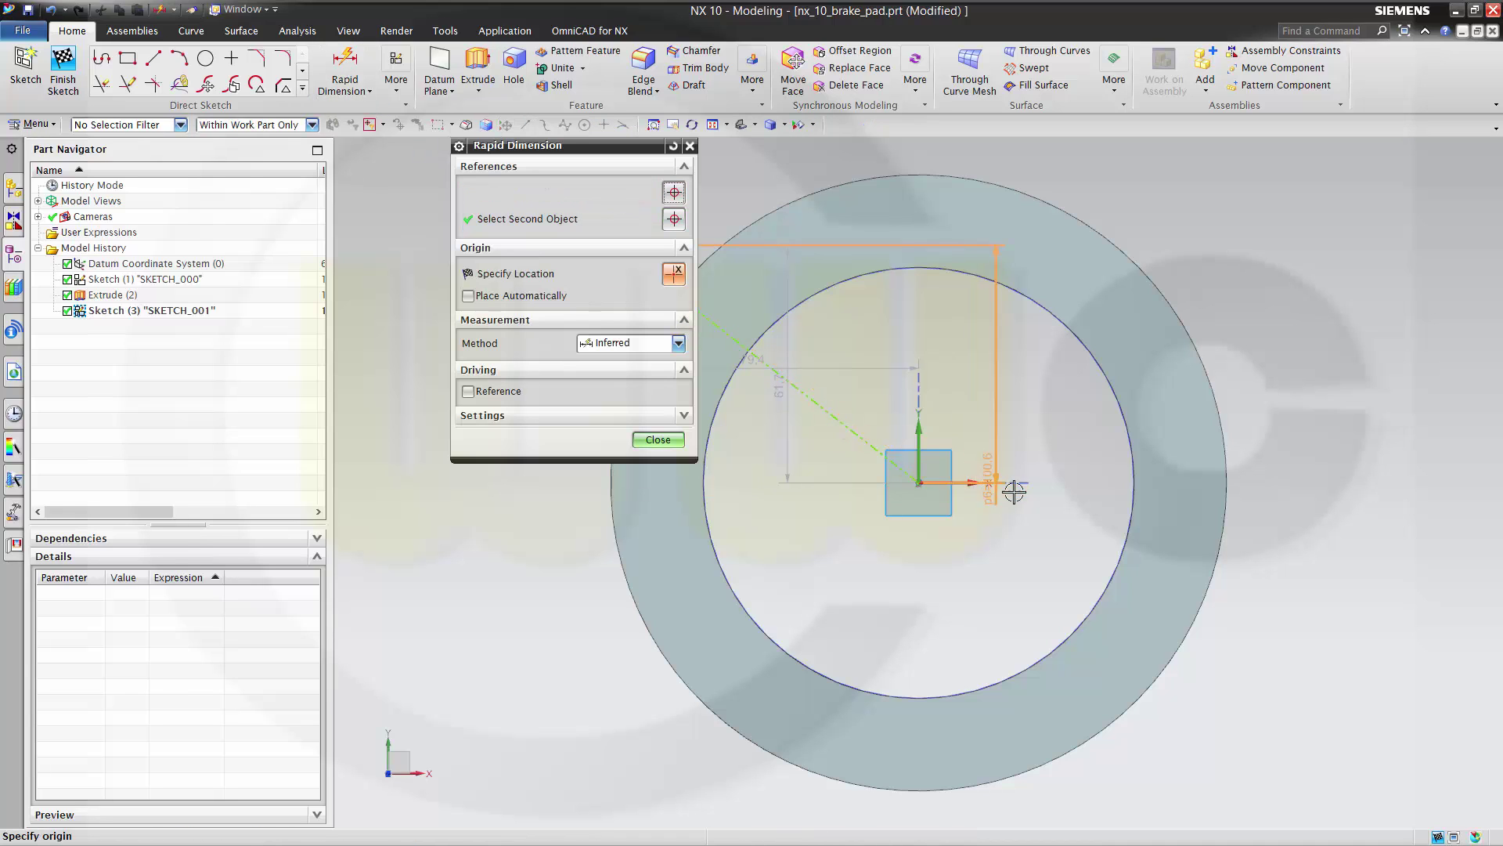
pyautogui.click(972, 481)
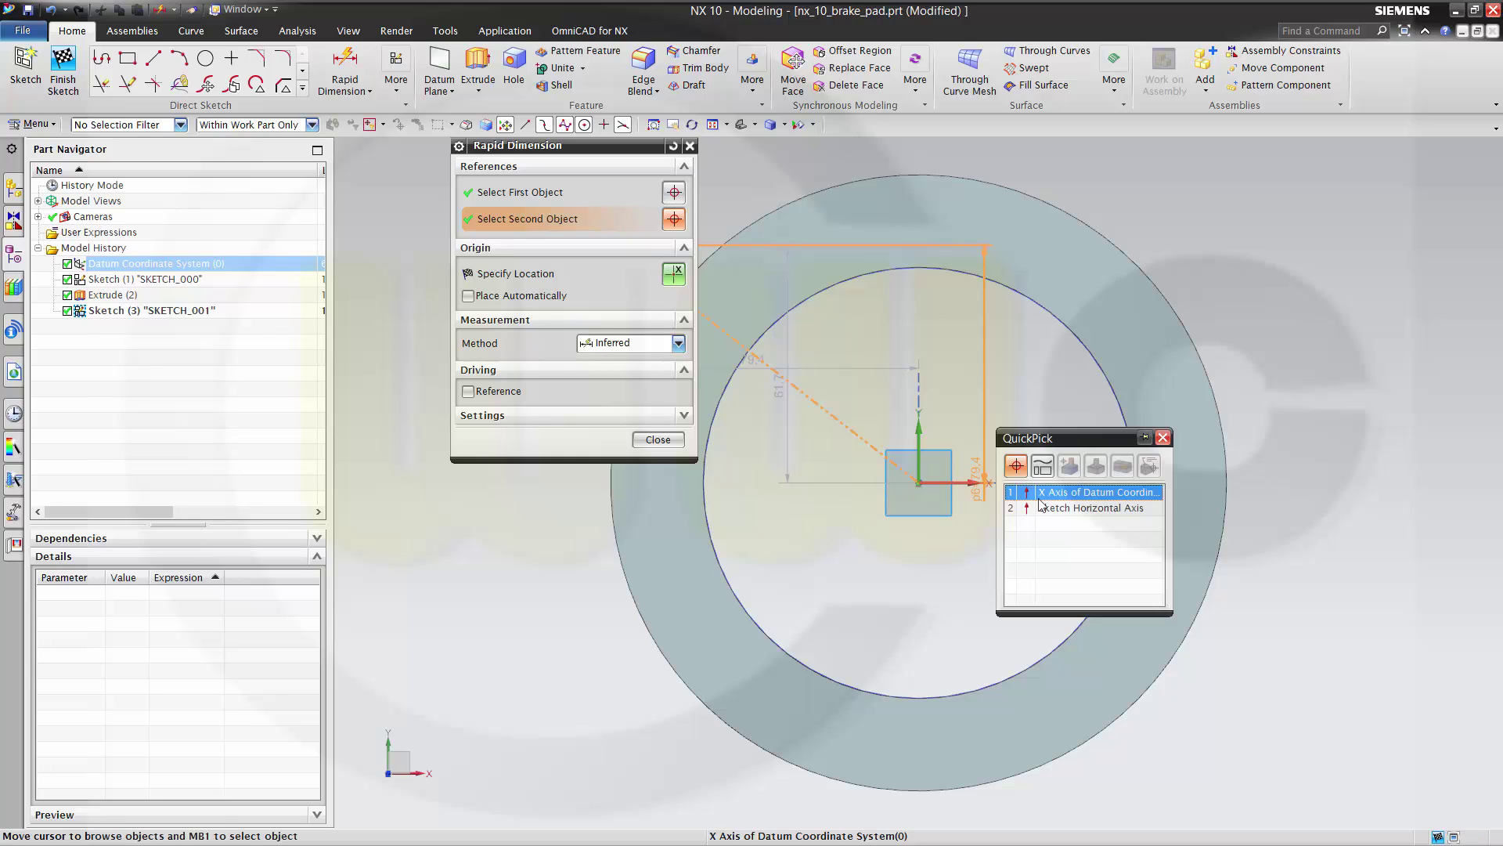
pyautogui.click(1042, 492)
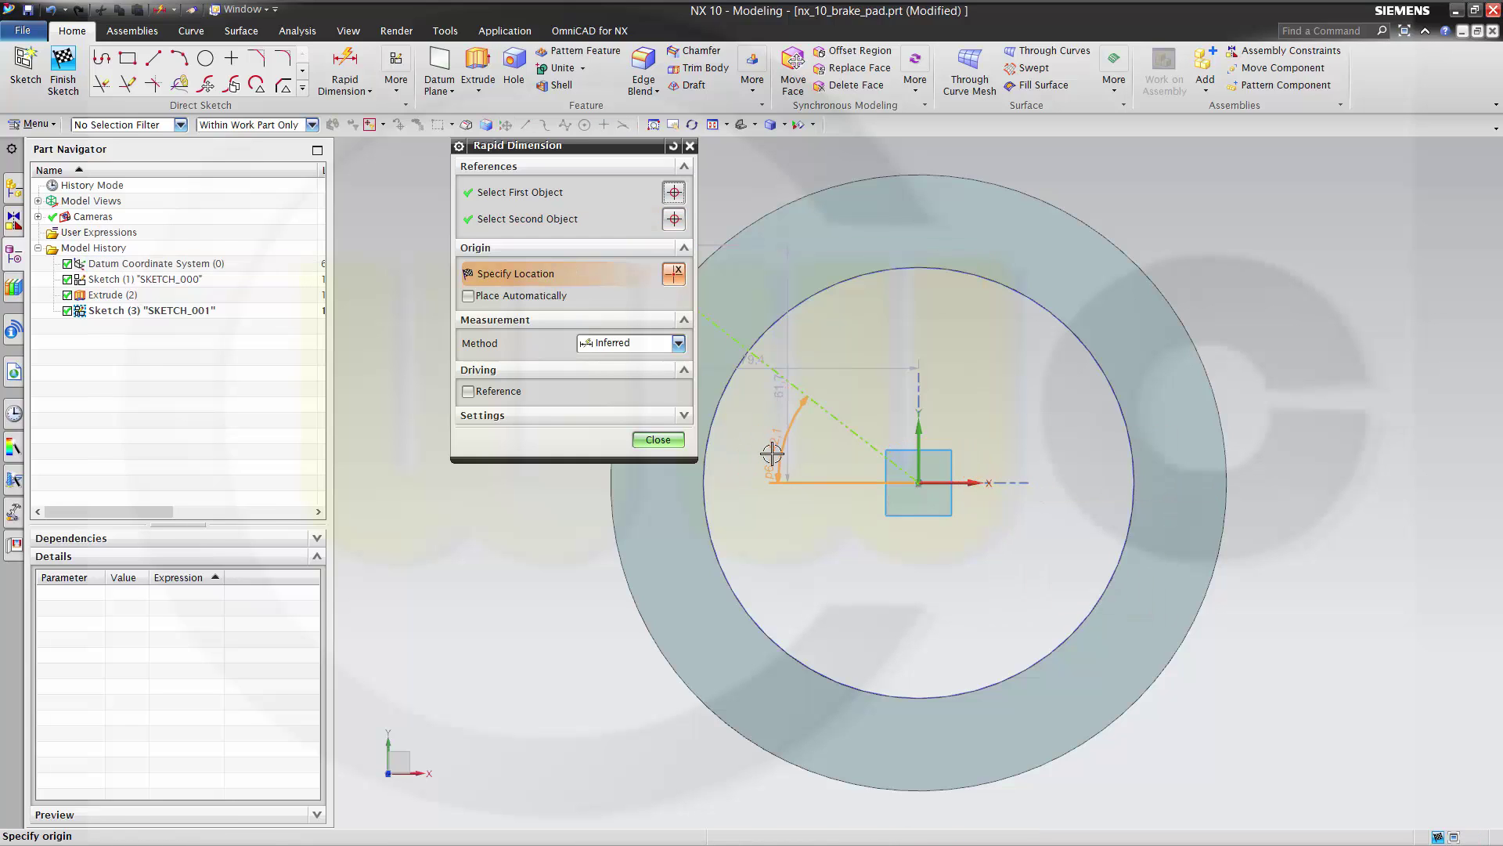
pyautogui.click(758, 450)
pyautogui.write('4')
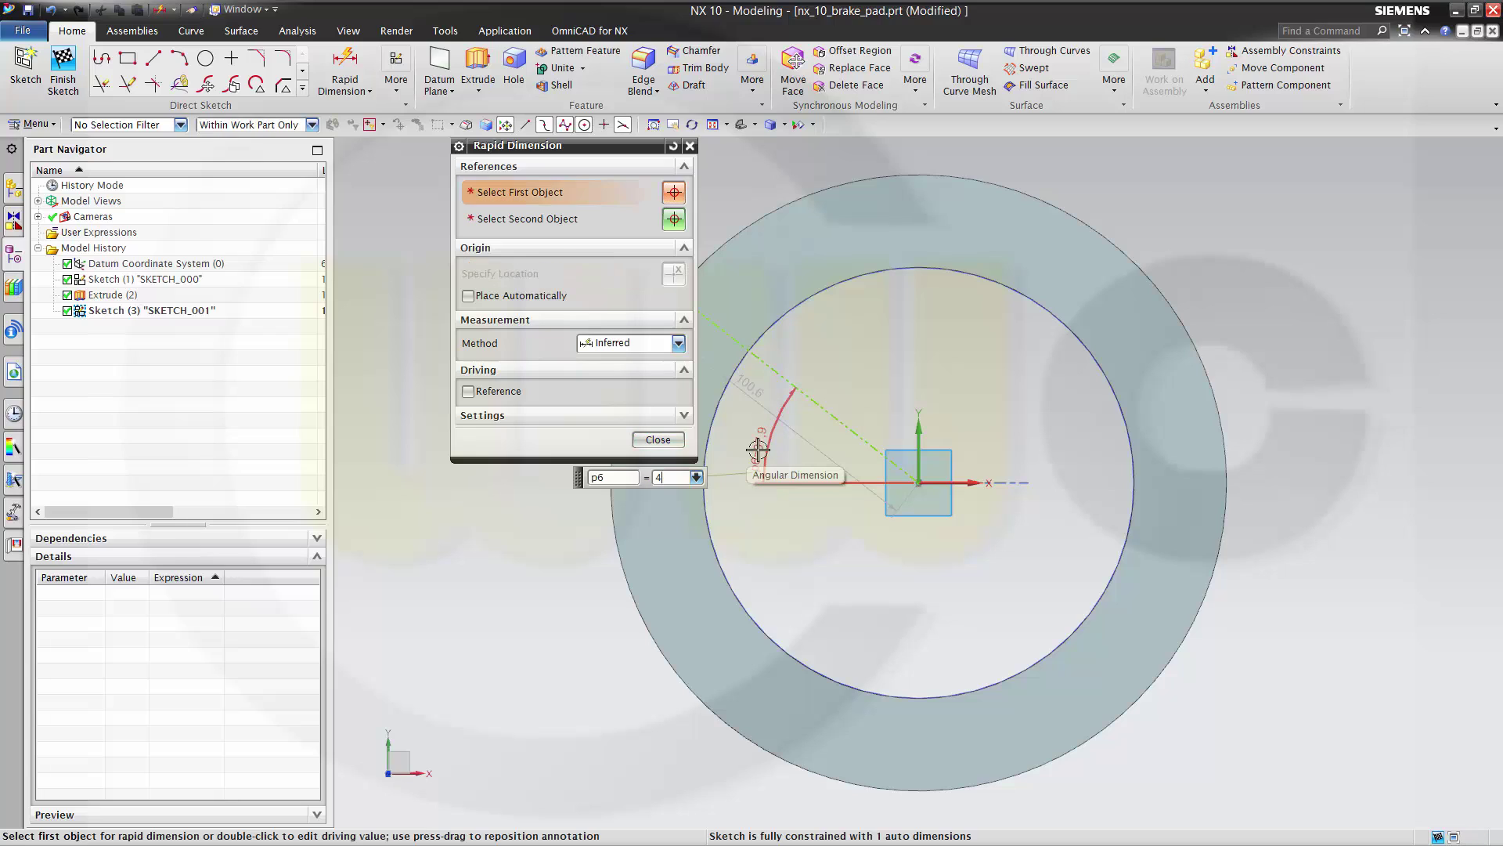
pyautogui.write('5')
pyautogui.press('Return')
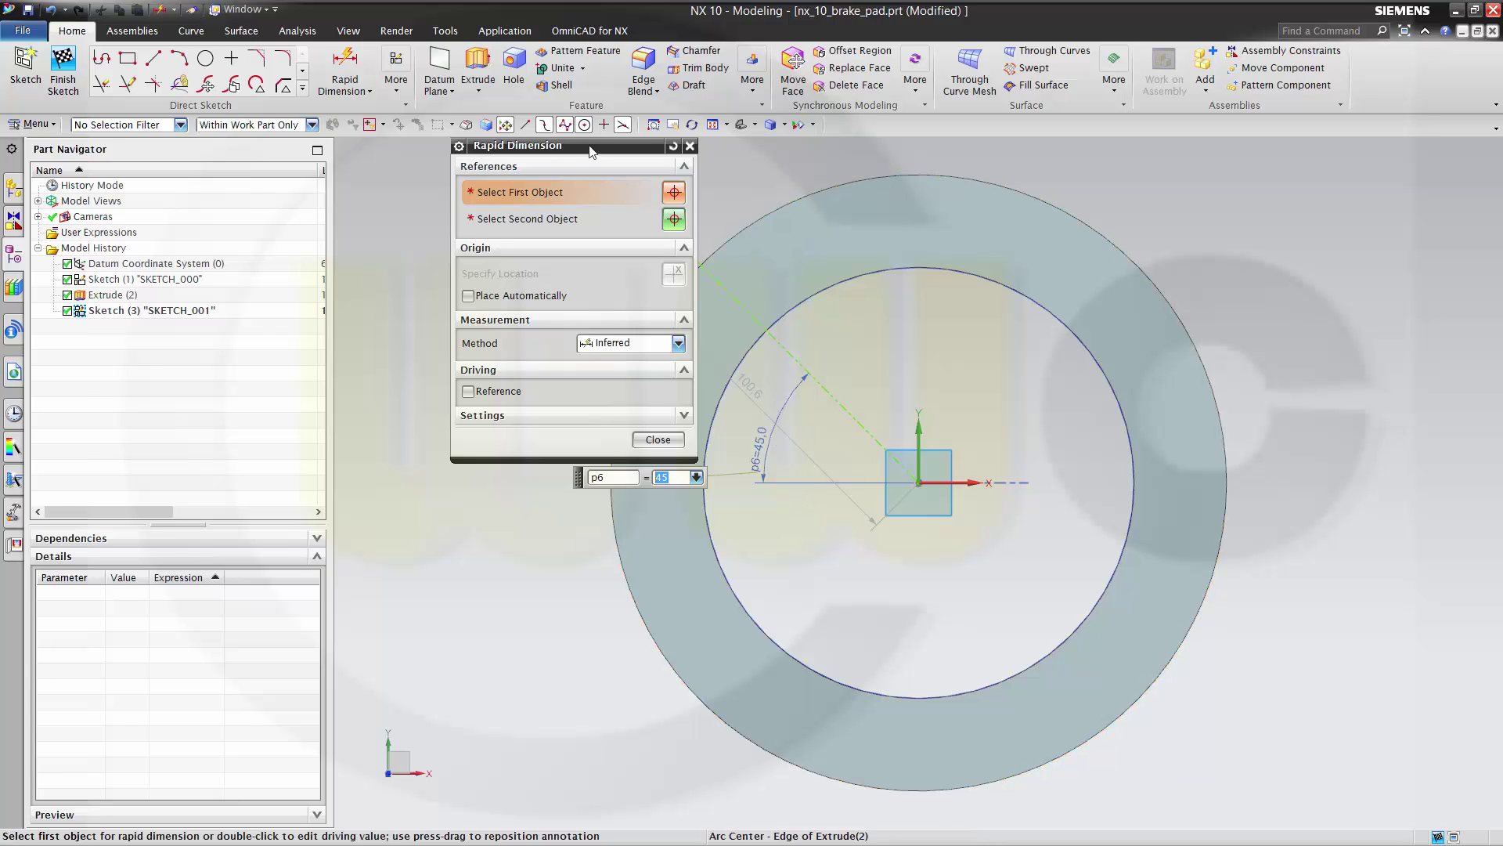
pyautogui.moveTo(589, 151); pyautogui.dragTo(422, 179)
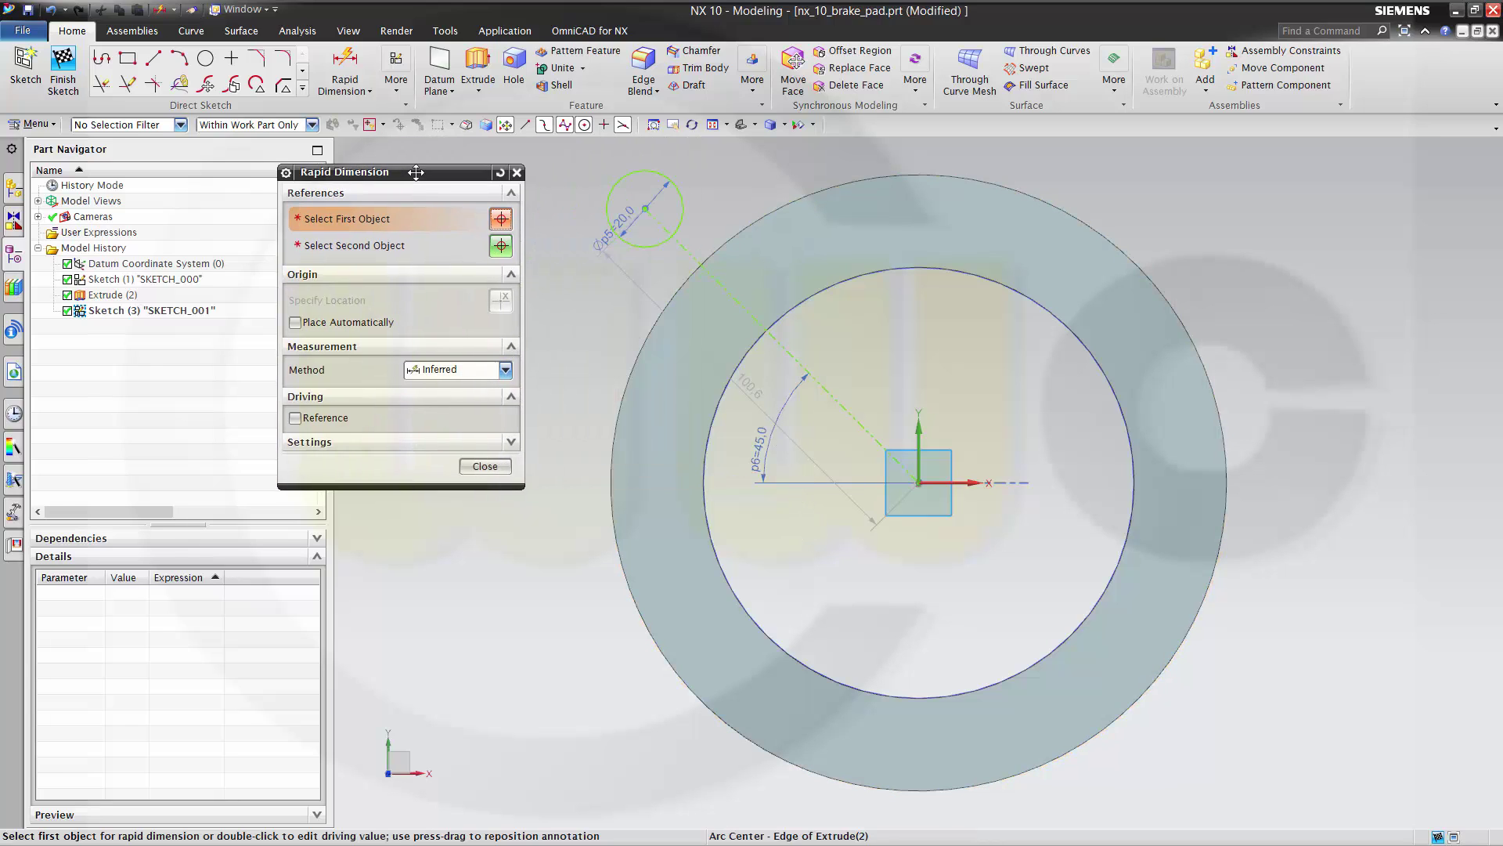
# - Dimension the centre reference line to a length of 84 mm
pyautogui.click(689, 245)
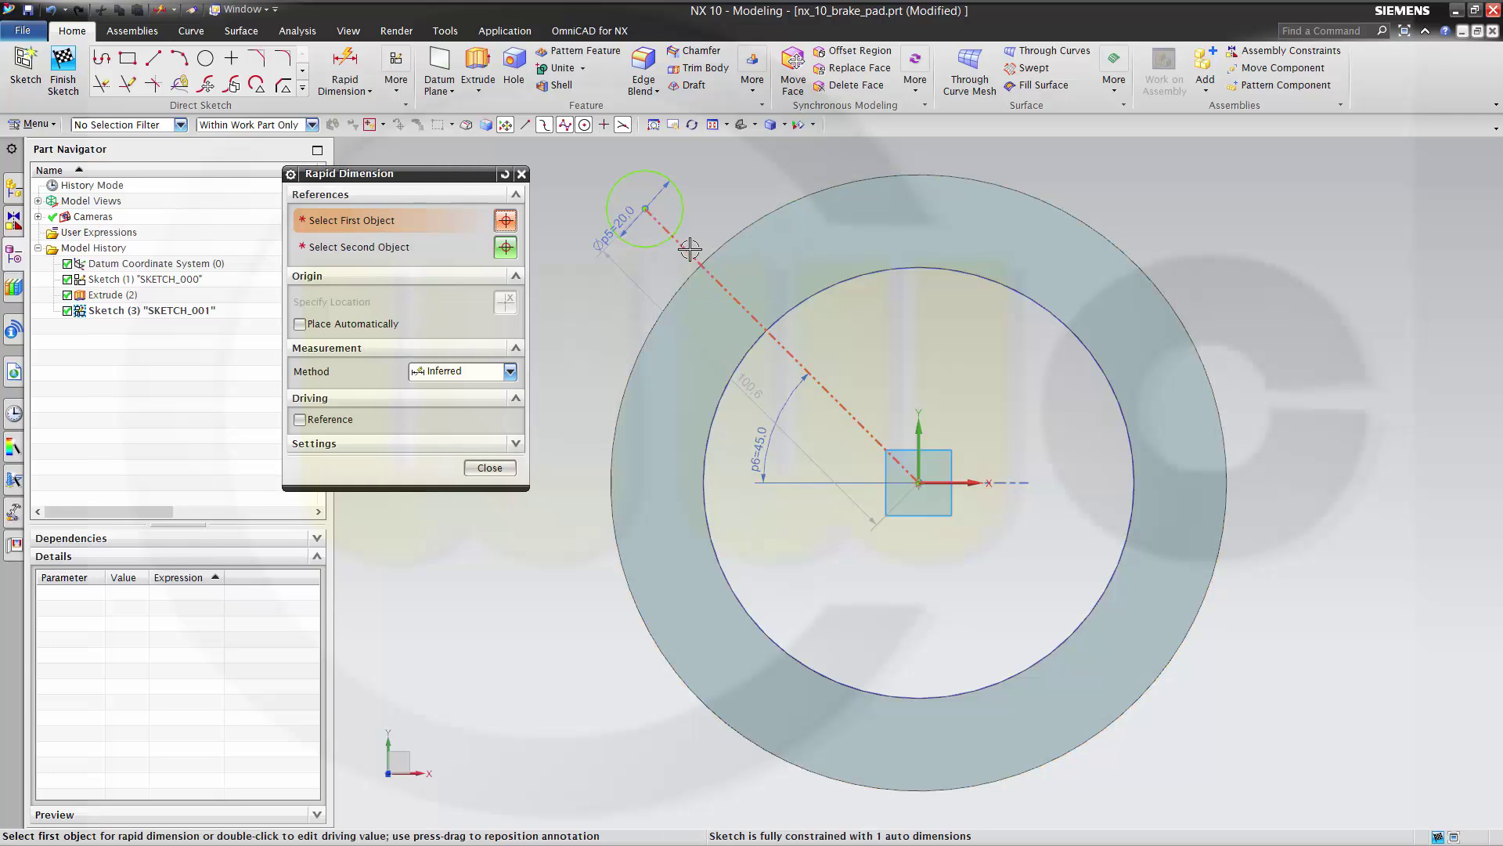
pyautogui.click(735, 246)
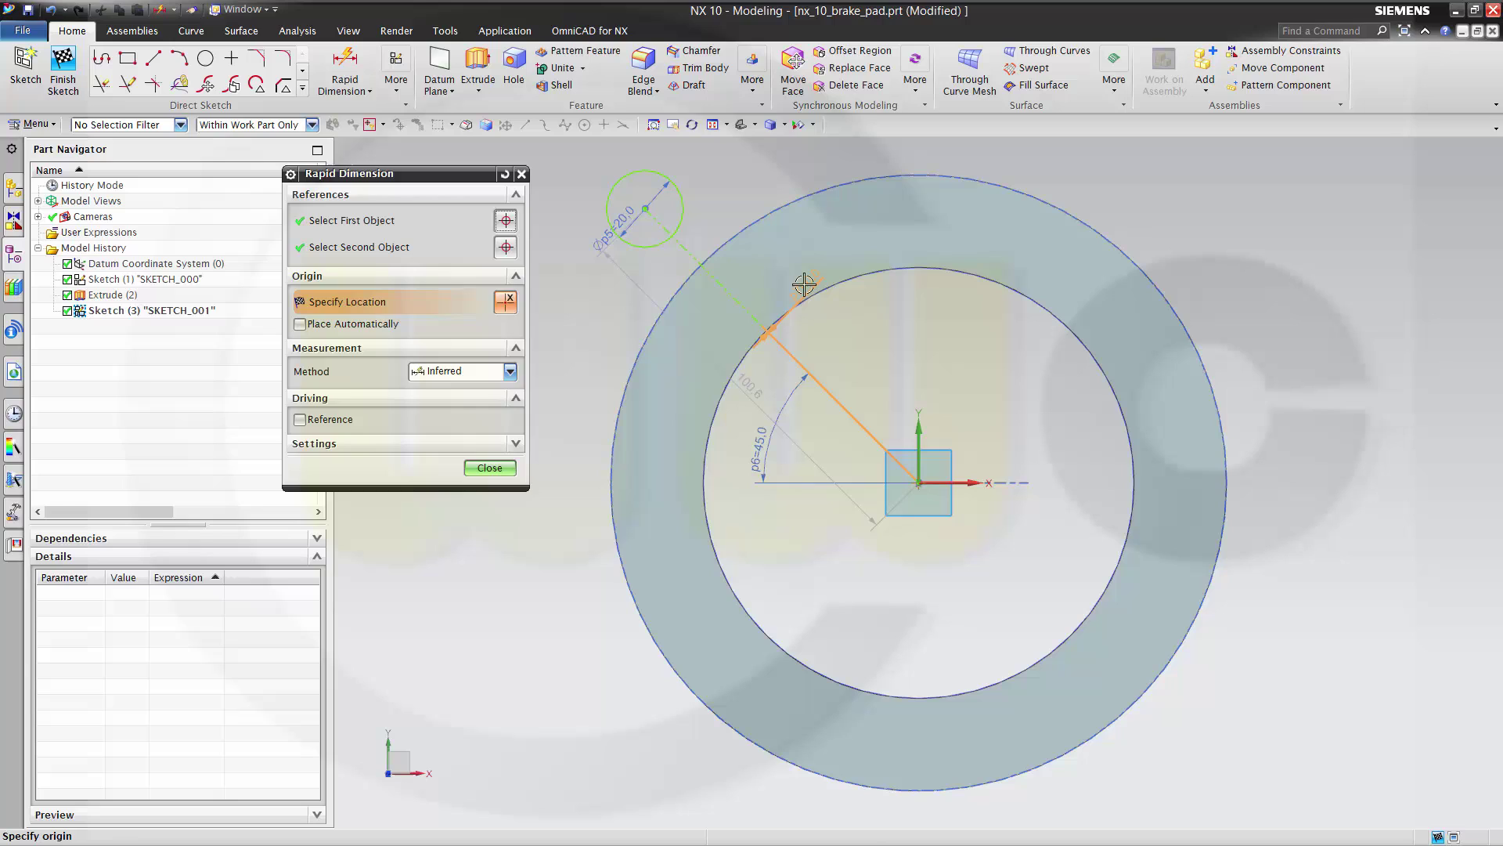
pyautogui.press('Escape')
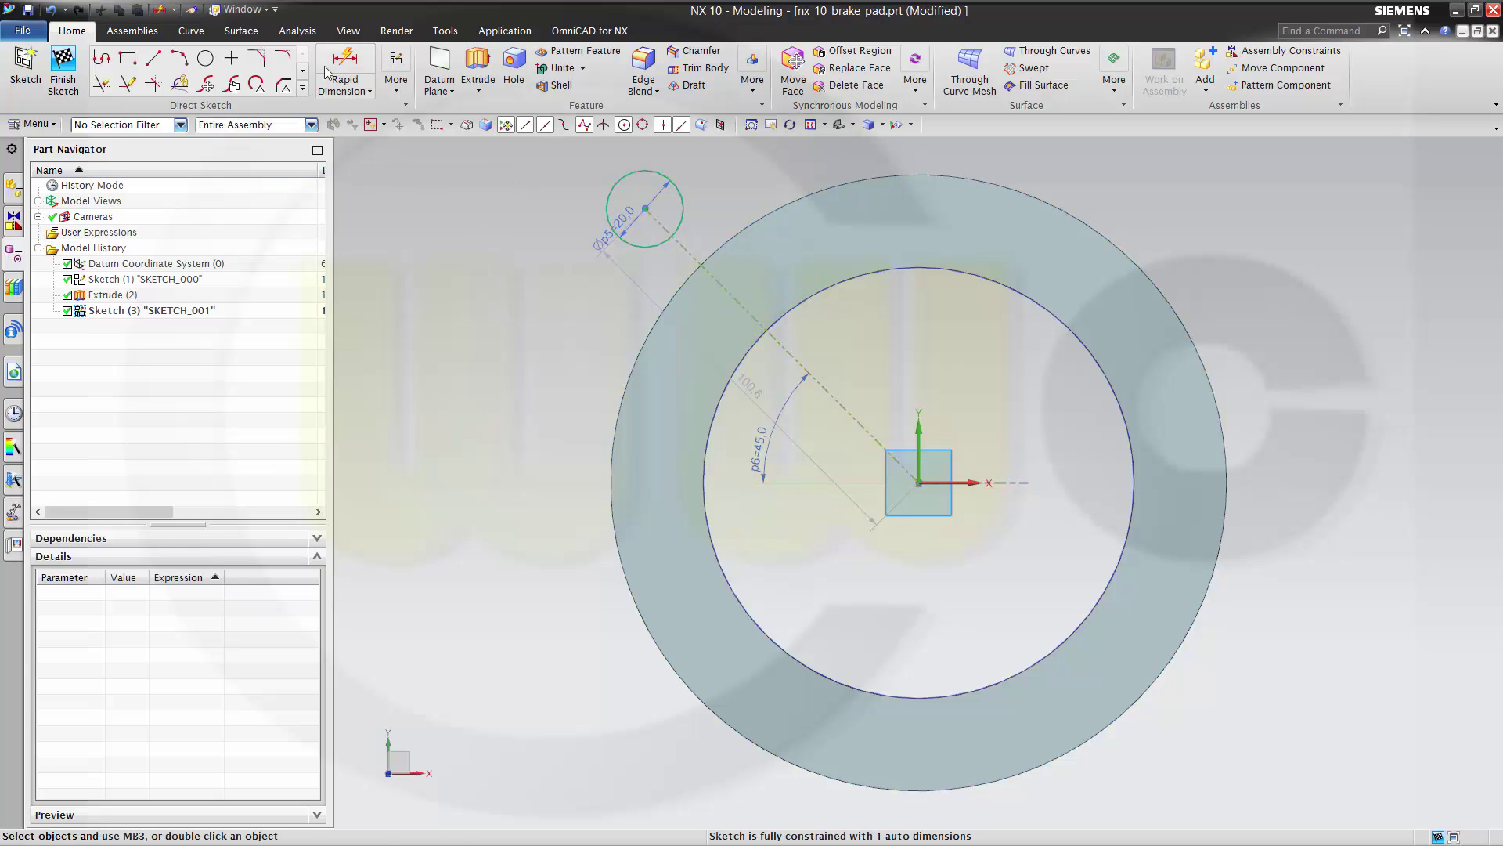
pyautogui.click(816, 329)
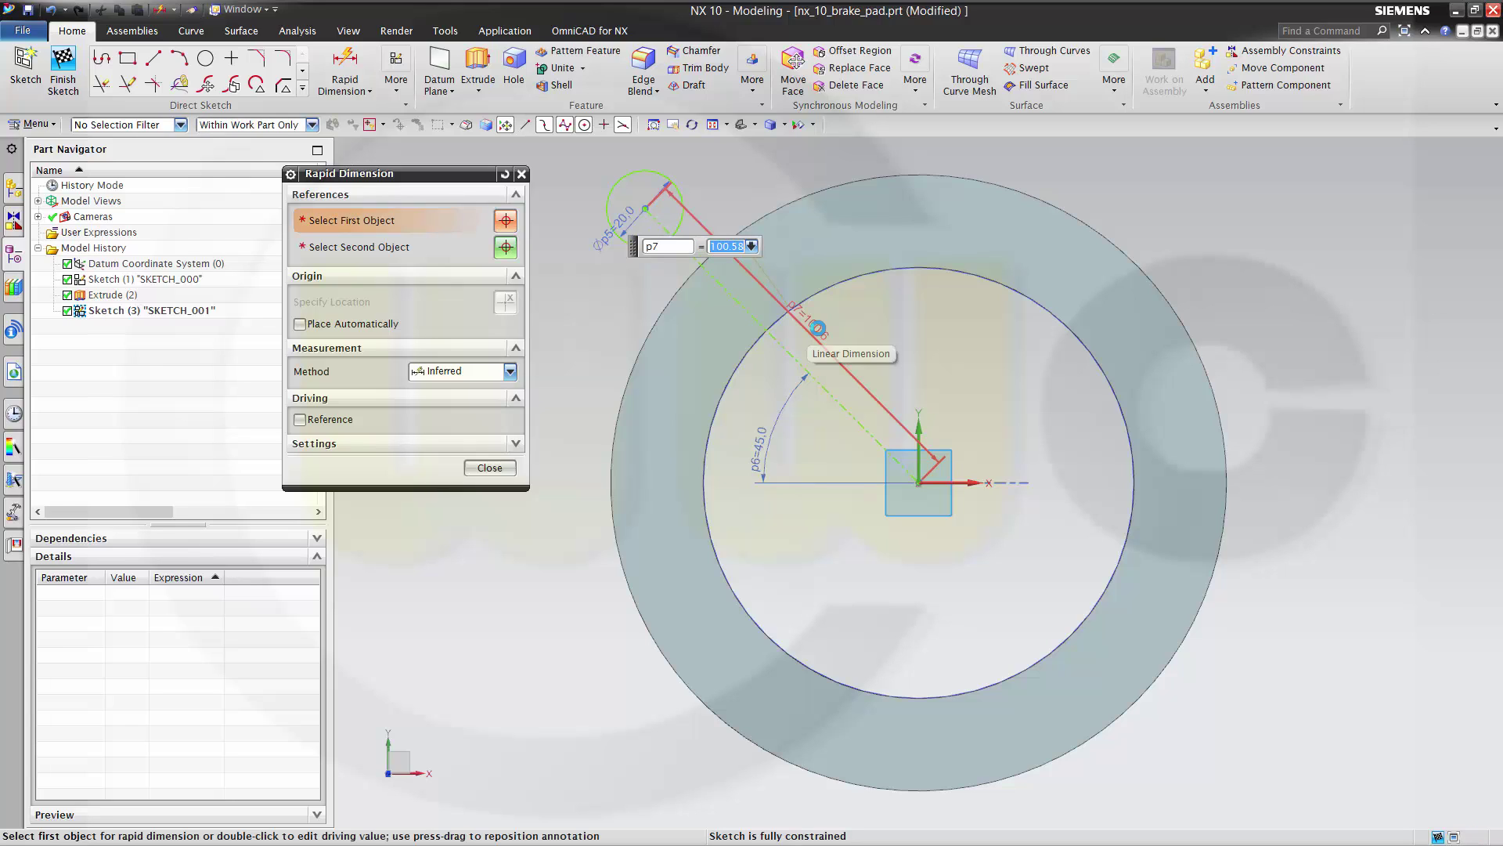
pyautogui.write('84')
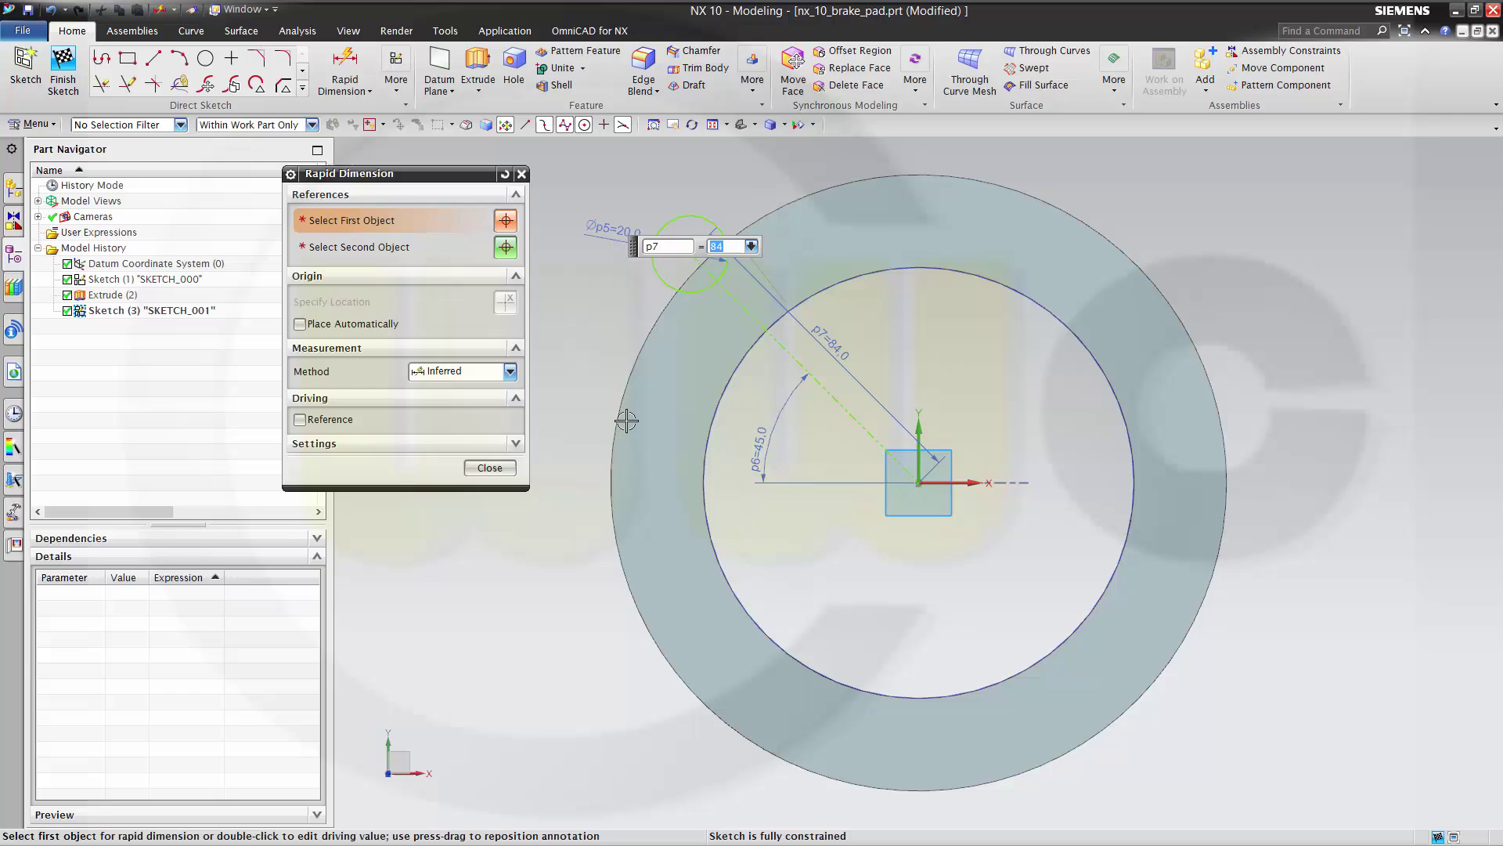
pyautogui.press('Return')
pyautogui.click(489, 468)
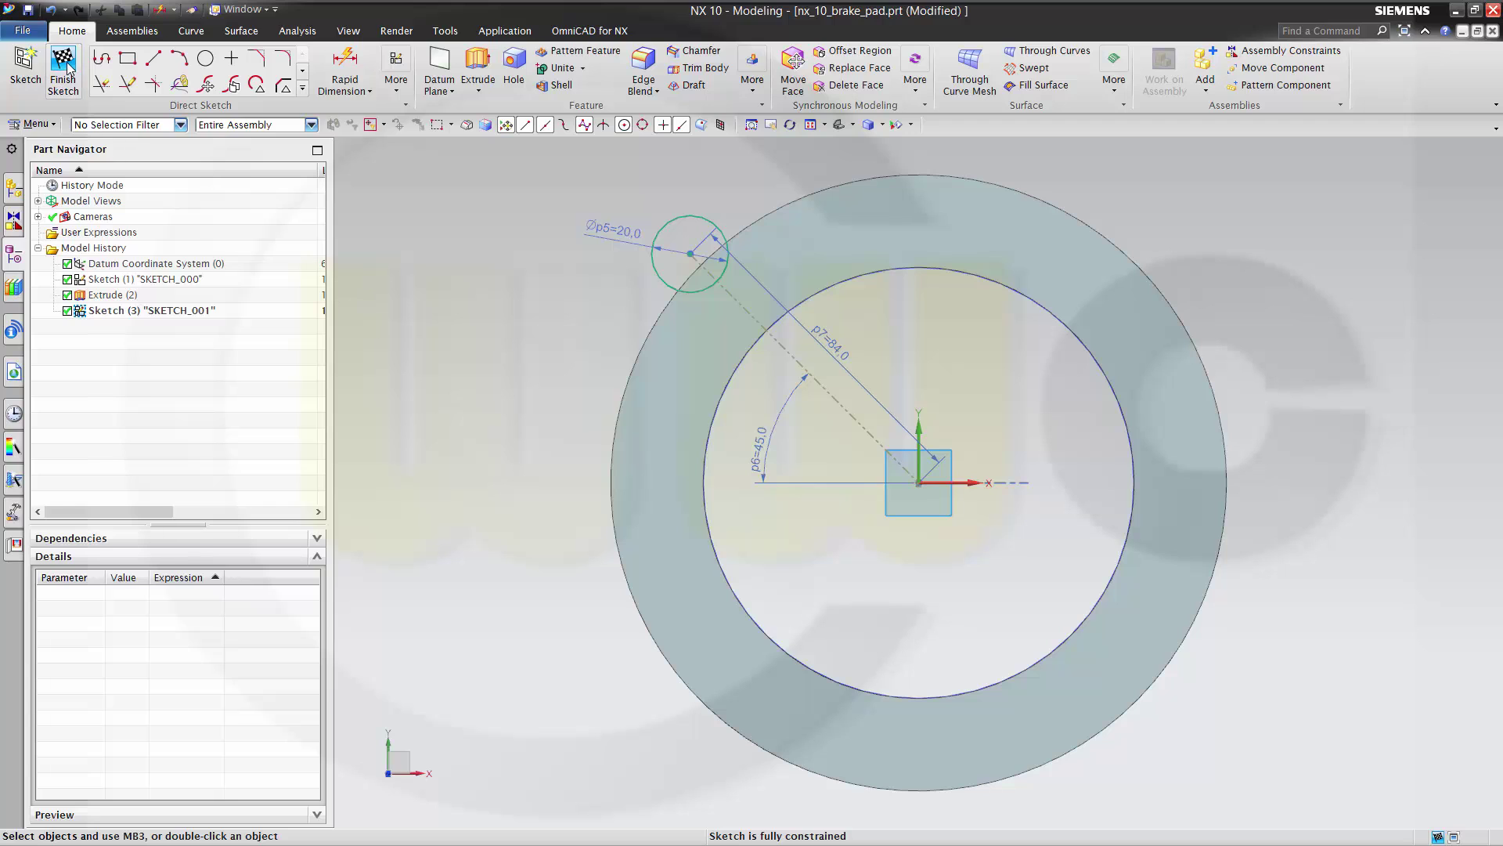
# - Finish the sketch and extrude the Ø20 circle into a 16 mm cylinder
pyautogui.click(71, 93)
pyautogui.moveTo(788, 537)
pyautogui.mouseDown(button='middle')
pyautogui.moveTo(826, 456)
pyautogui.moveTo(748, 392)
pyautogui.mouseUp(button='middle')
pyautogui.click(209, 75)
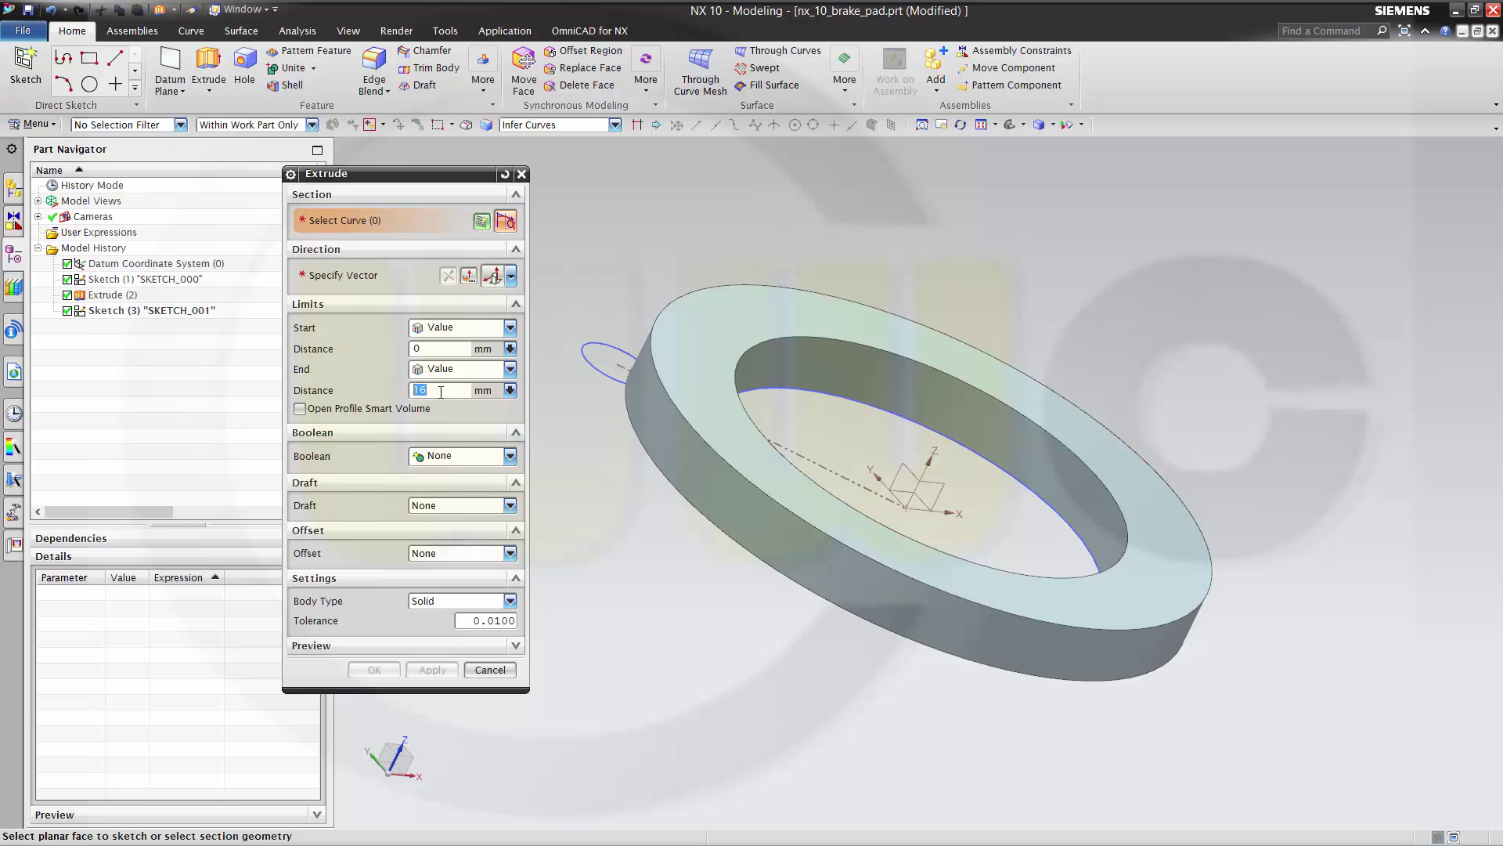
pyautogui.click(585, 368)
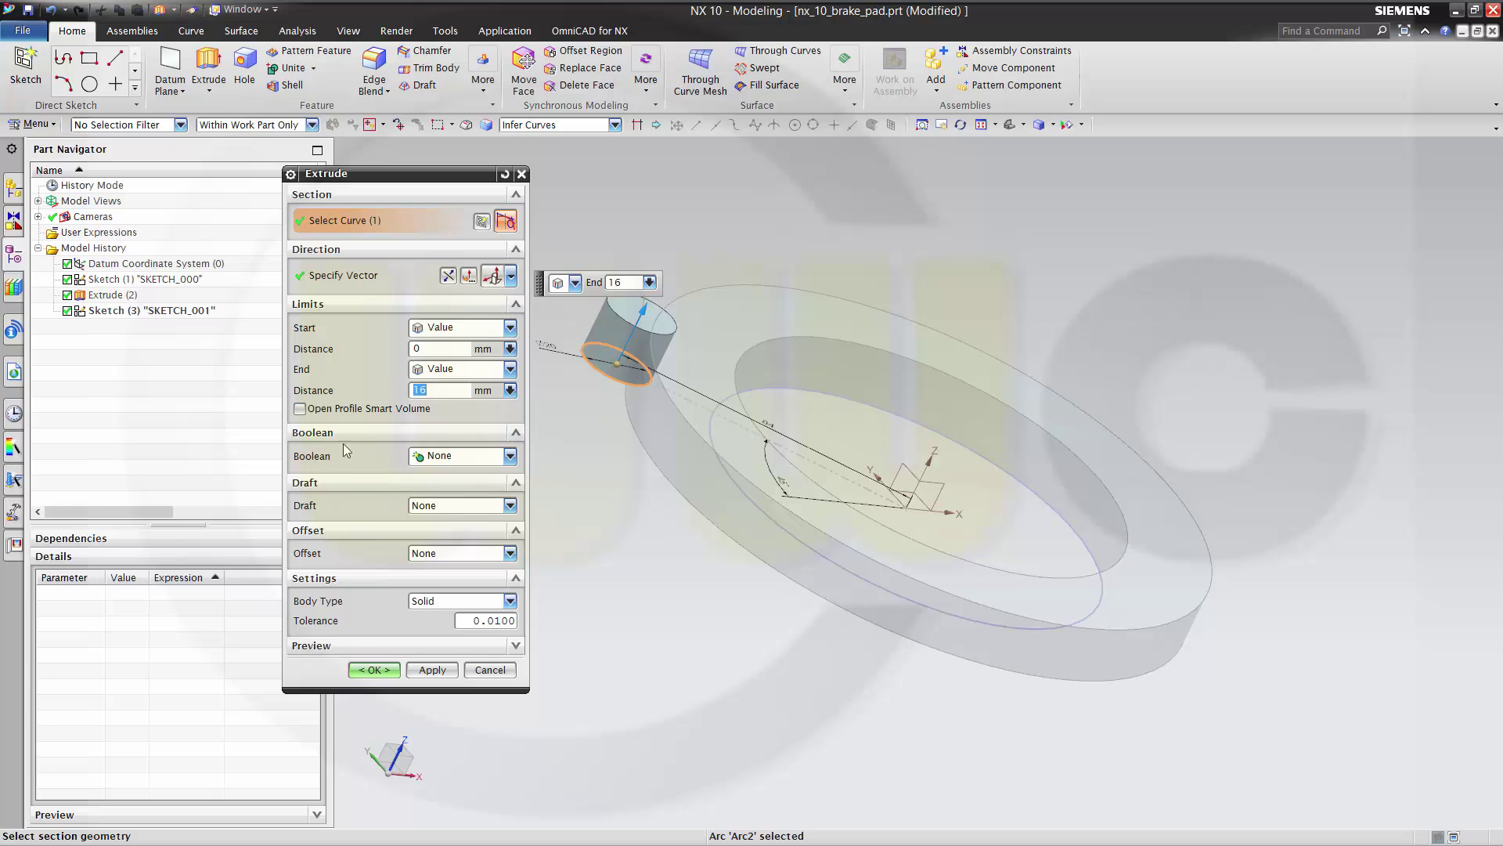
pyautogui.click(375, 671)
# - Hide all sketches in the model
pyautogui.moveTo(590, 506); pyautogui.dragTo(570, 546, button='middle')
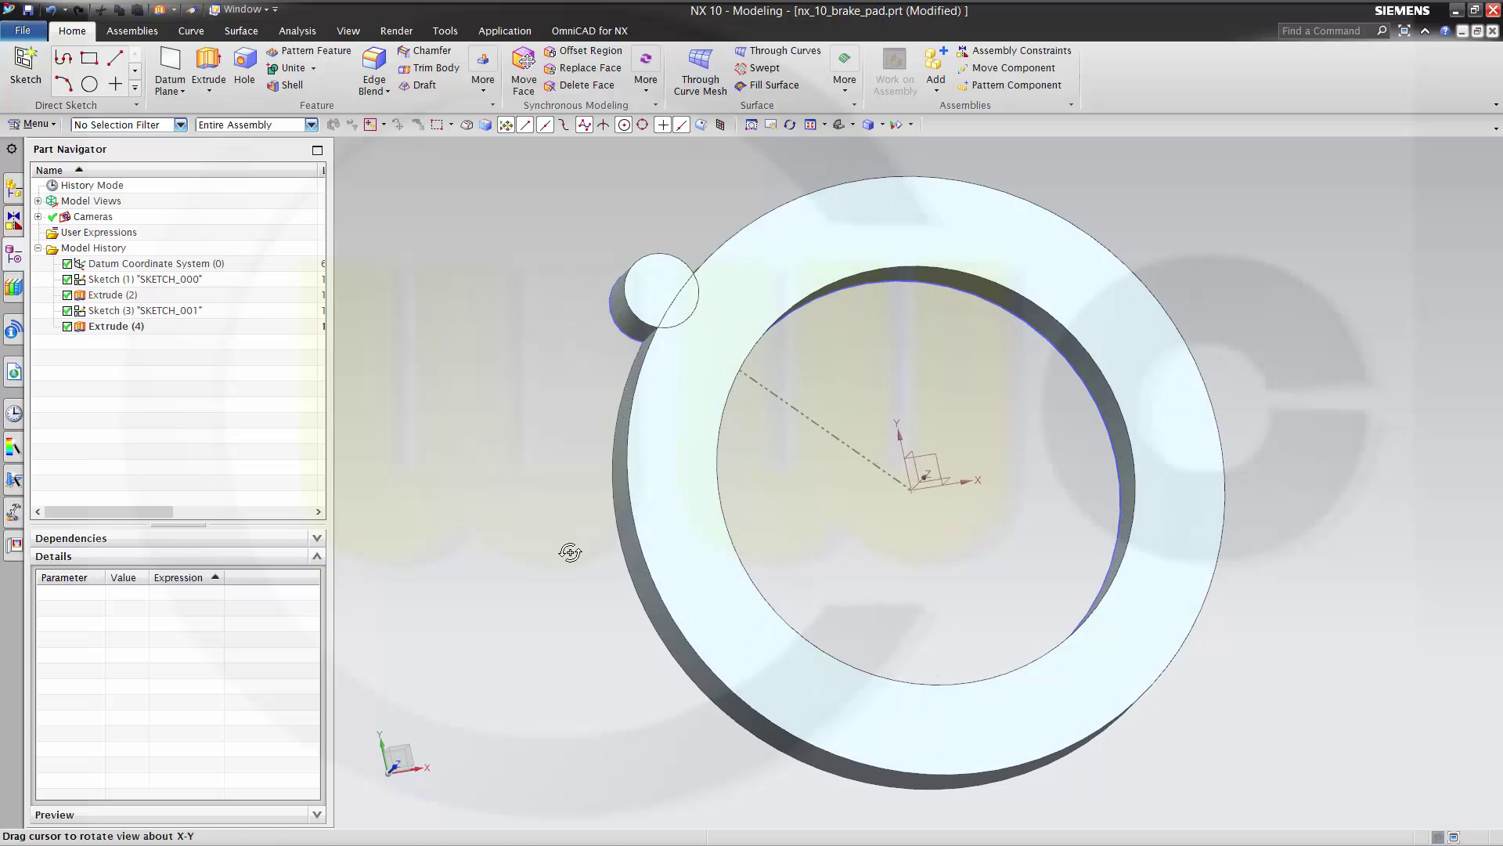
pyautogui.click(896, 126)
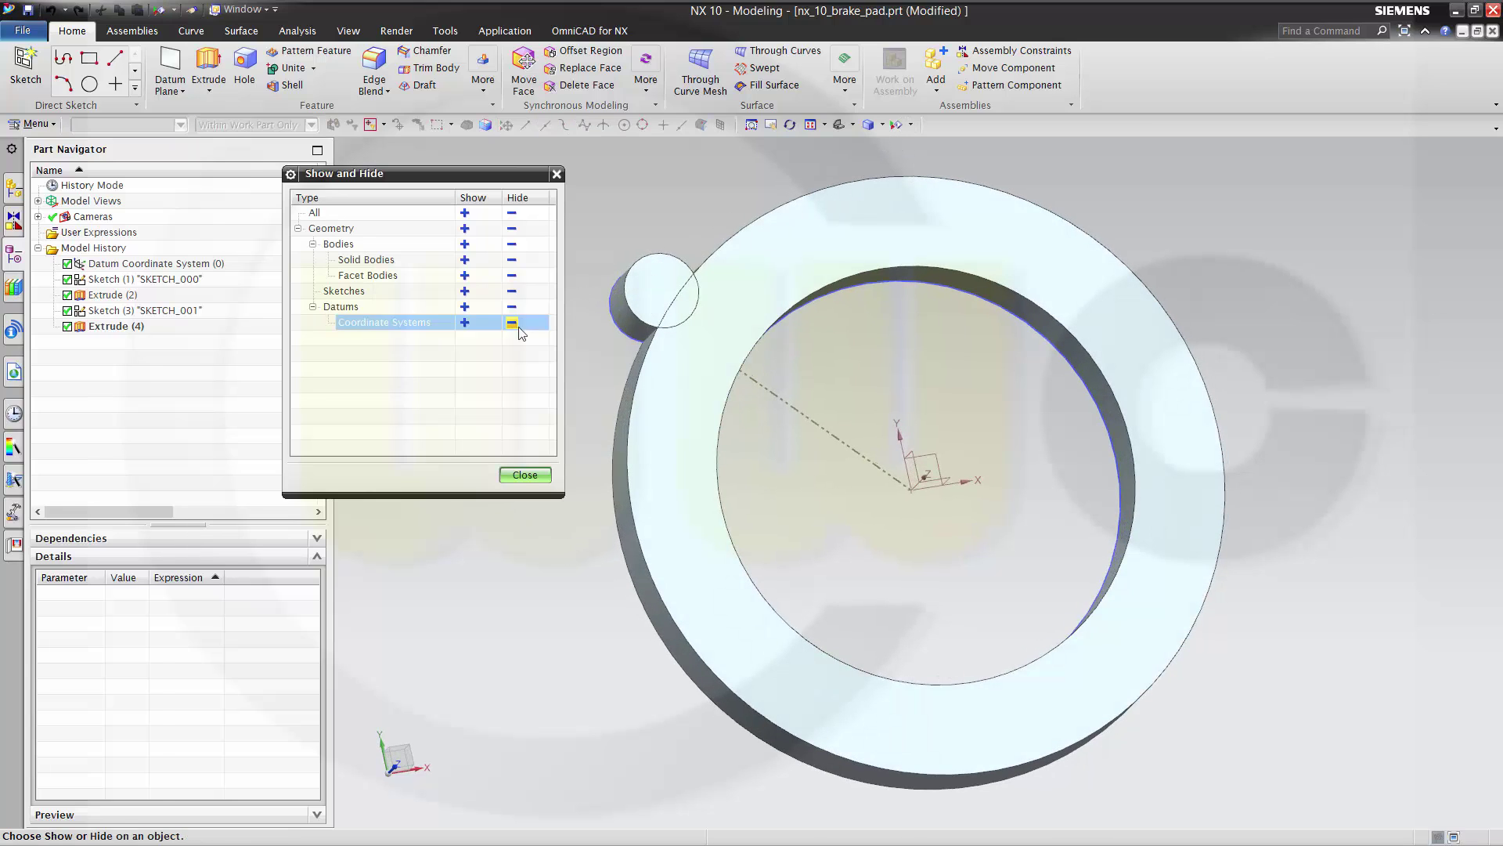
pyautogui.click(512, 292)
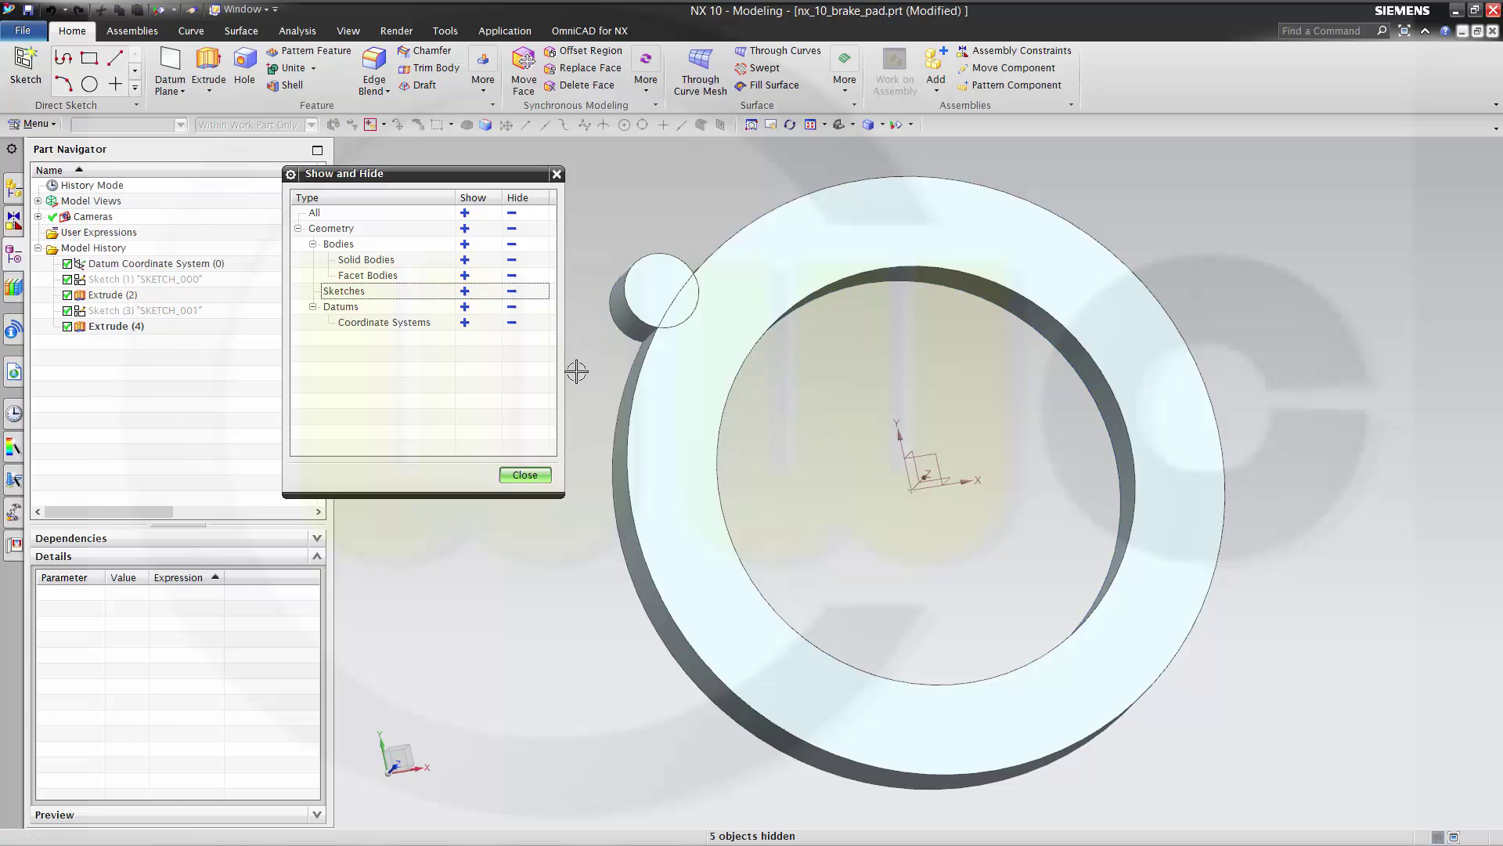
pyautogui.click(524, 475)
pyautogui.moveTo(799, 491); pyautogui.dragTo(681, 398, button='middle')
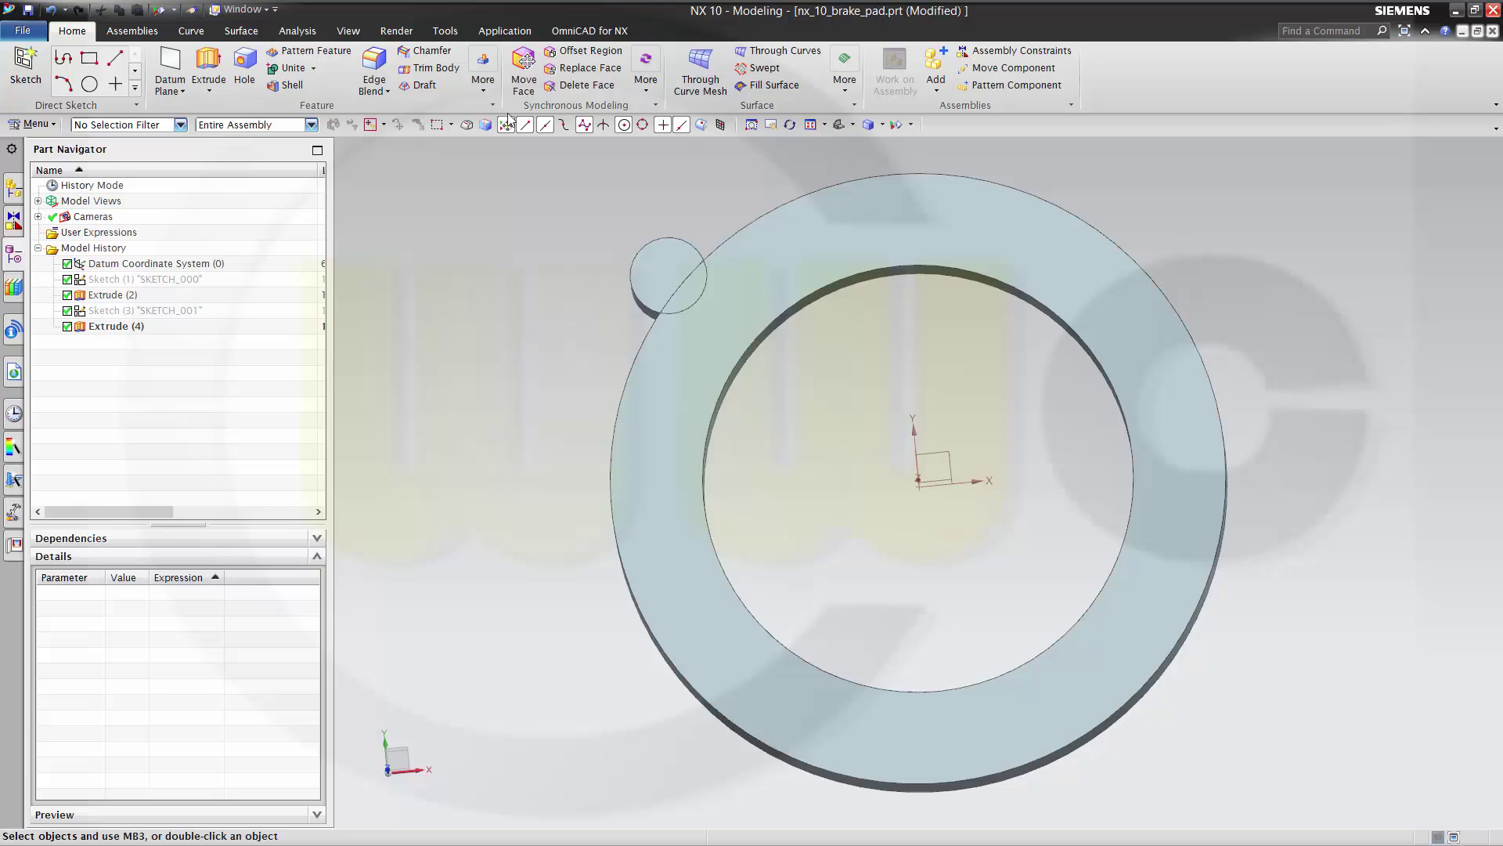
# - Pattern the cylinder circularly about the Z axis through the origin
pyautogui.click(483, 84)
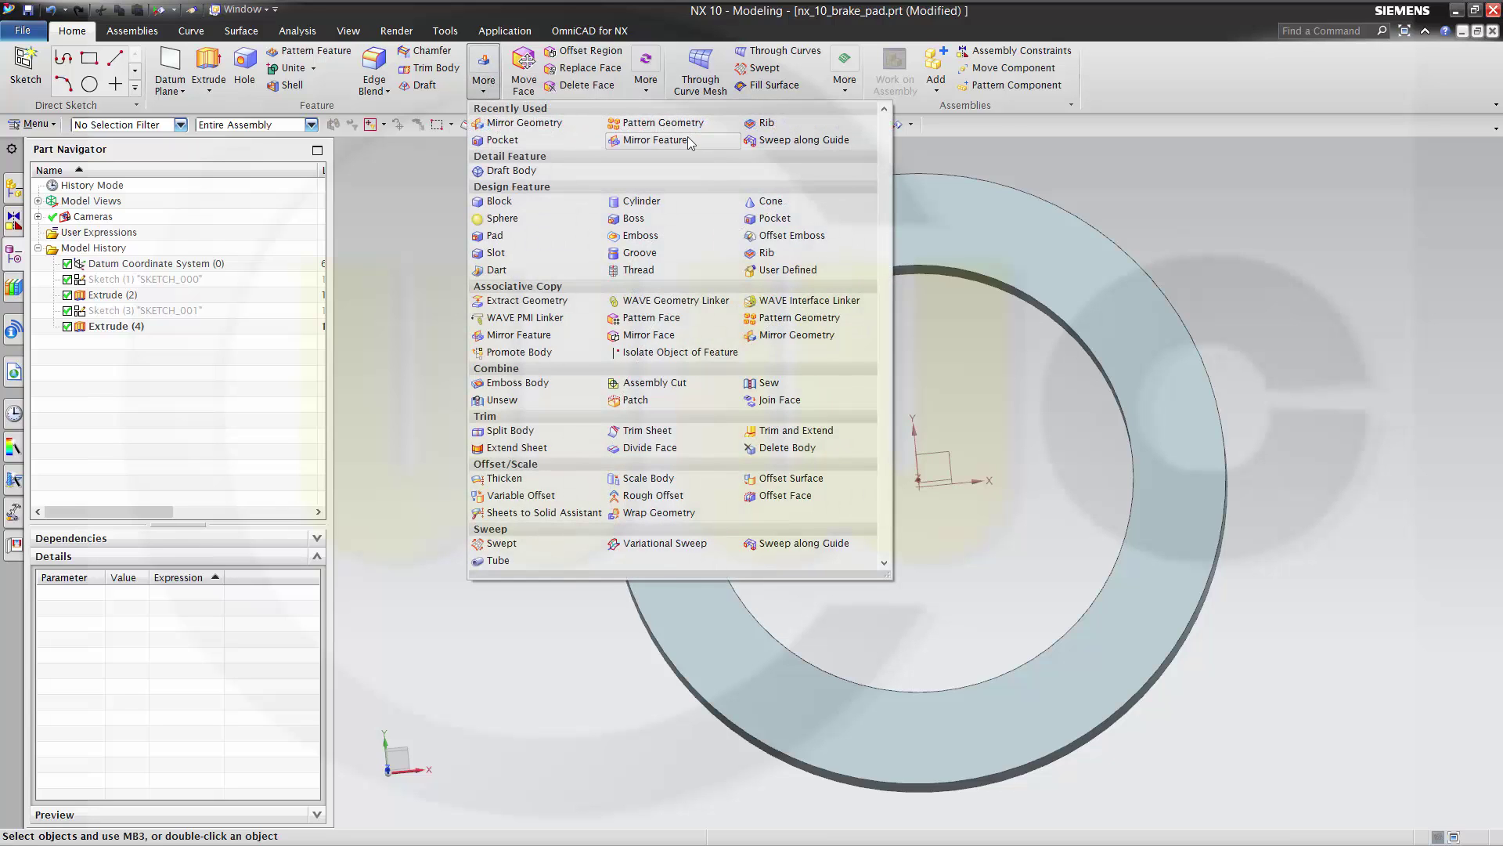
pyautogui.click(798, 317)
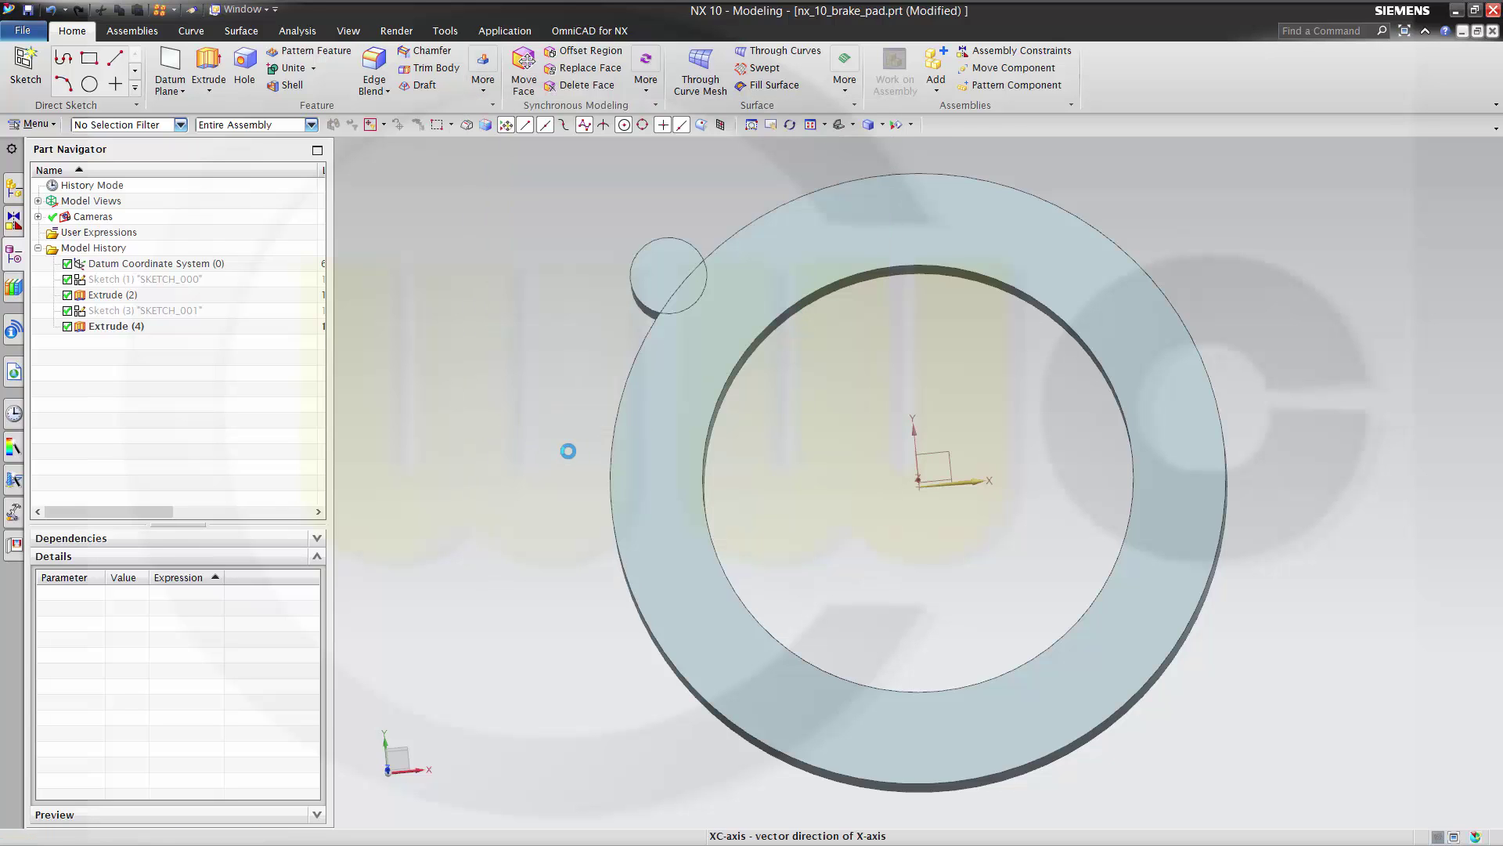
pyautogui.click(666, 275)
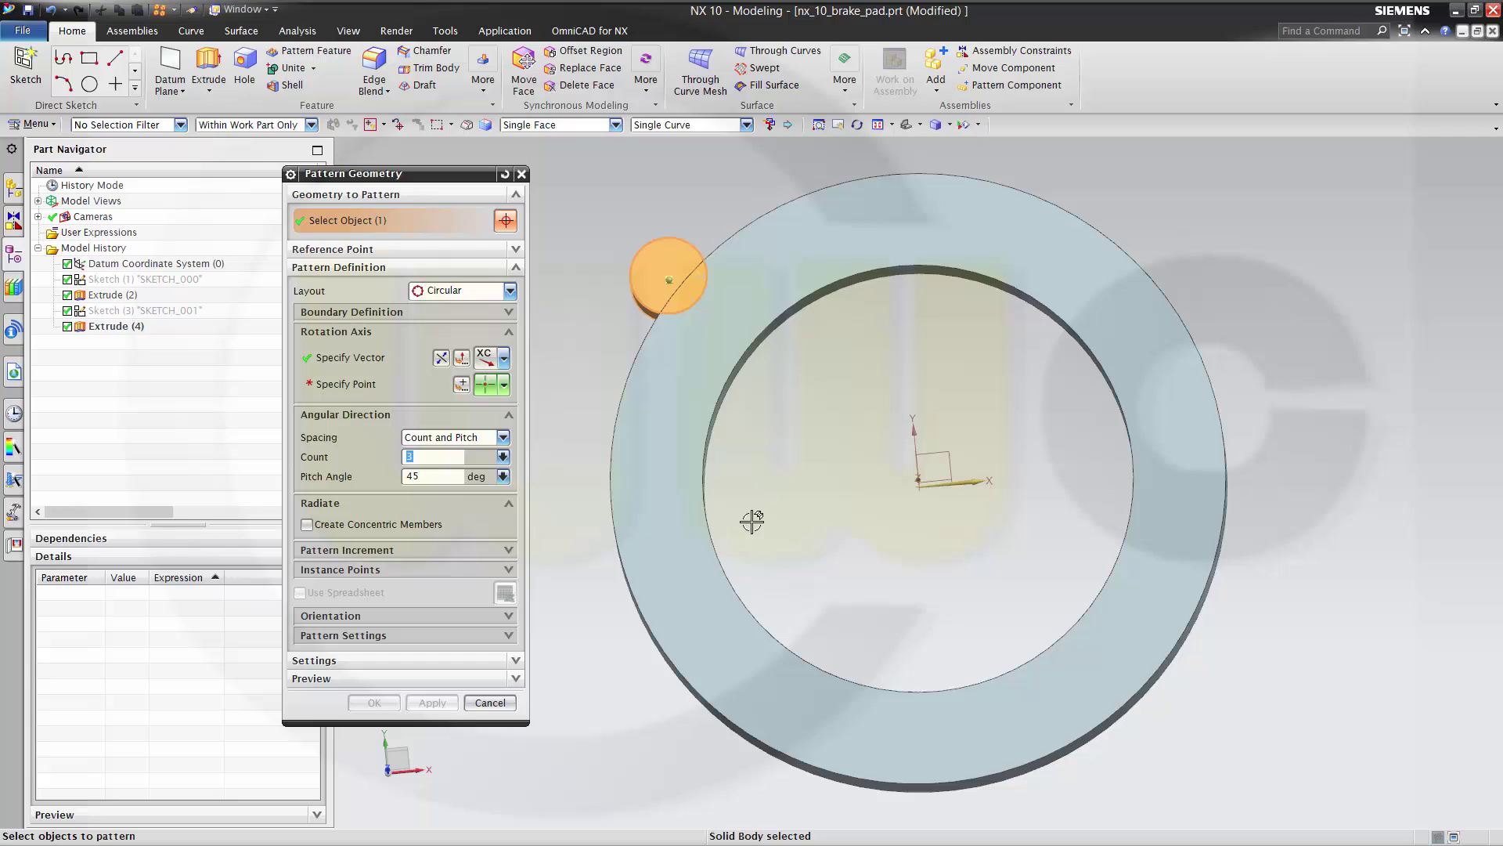
pyautogui.moveTo(754, 522); pyautogui.dragTo(721, 441, button='middle')
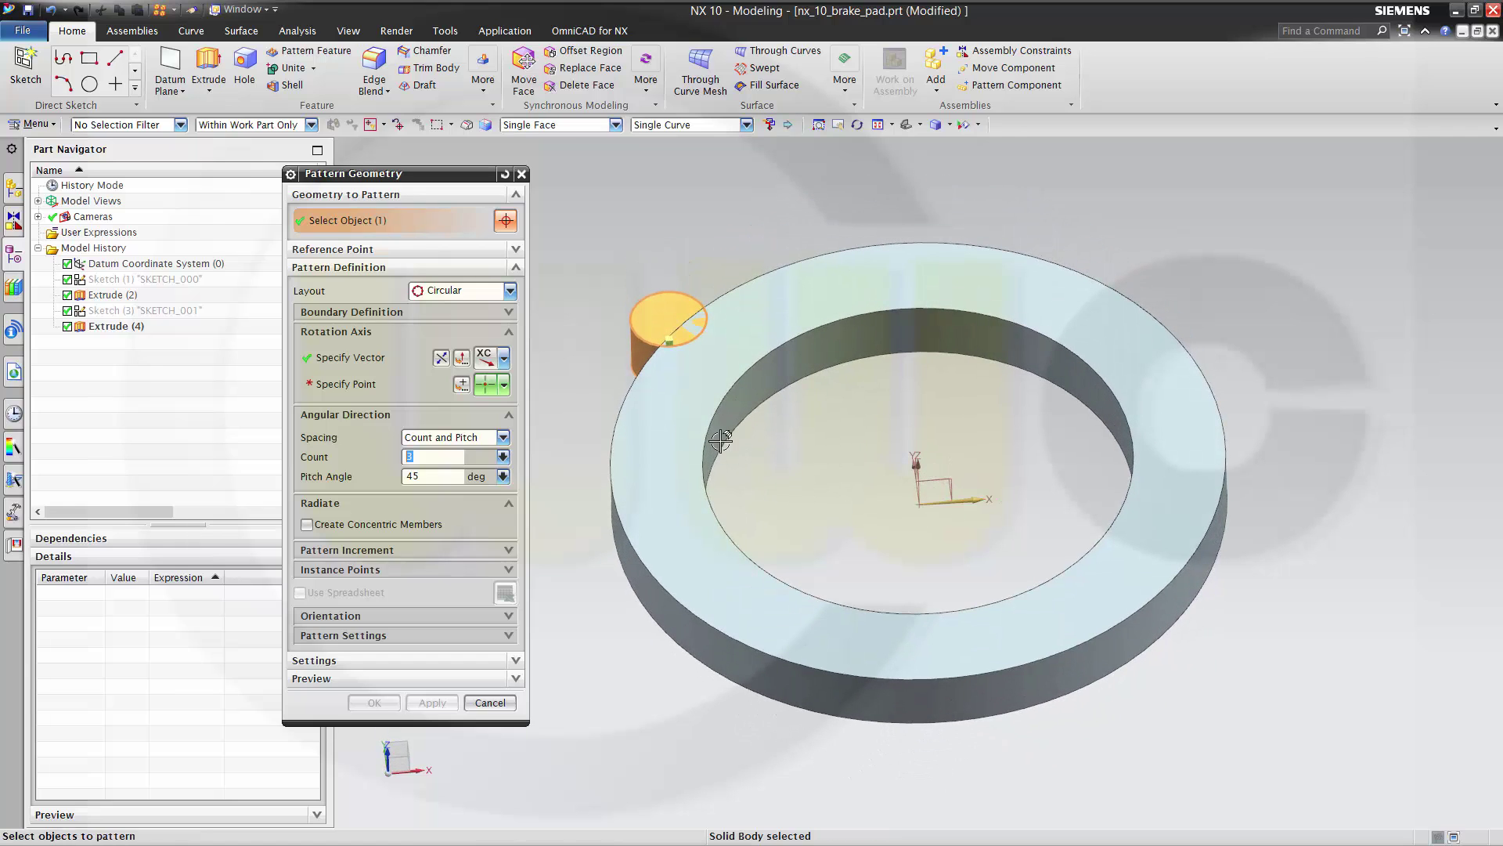
pyautogui.click(504, 358)
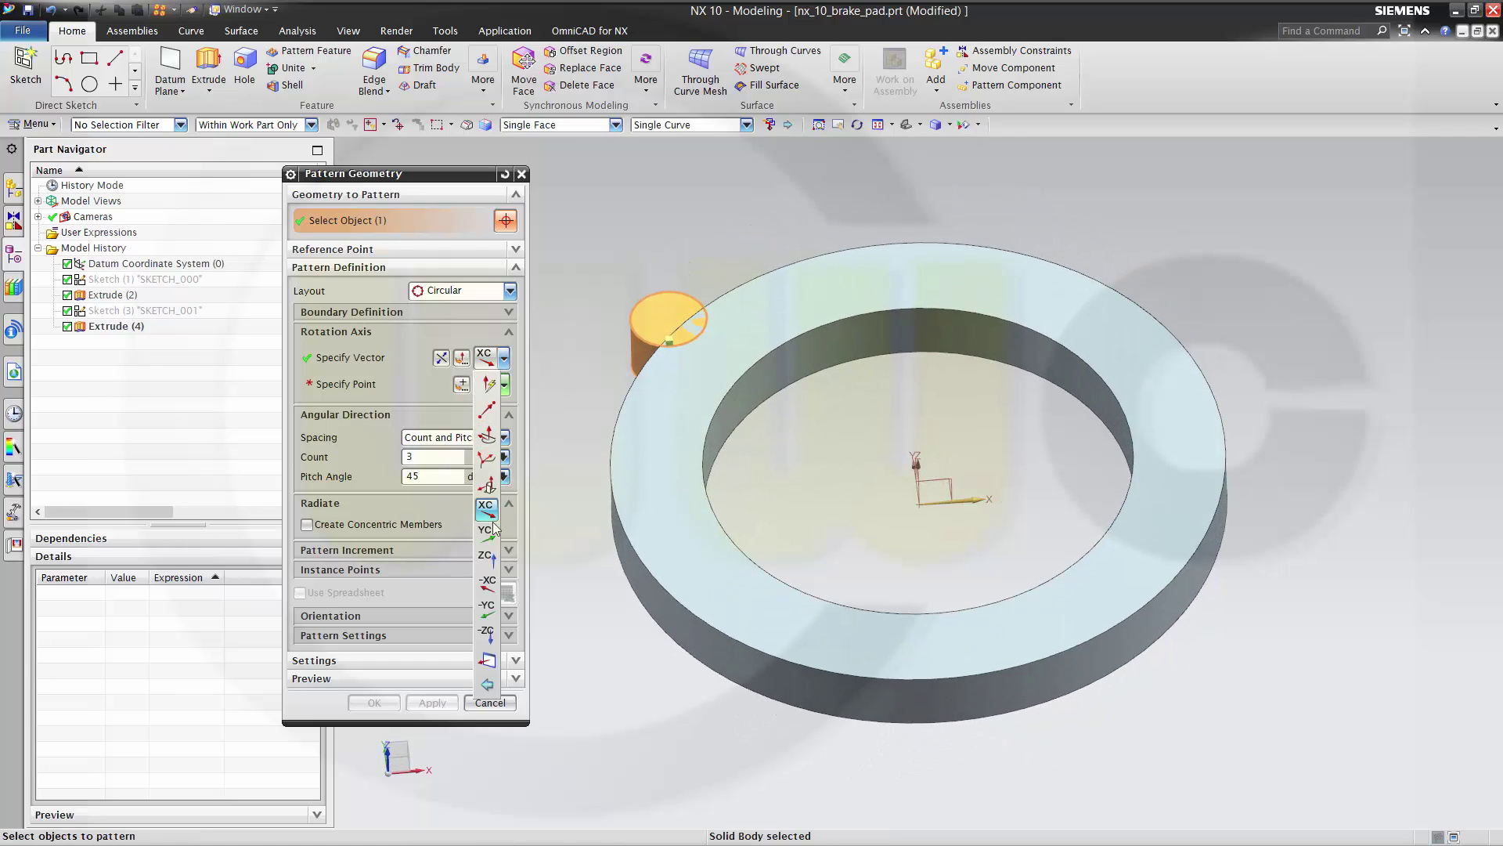
pyautogui.click(486, 557)
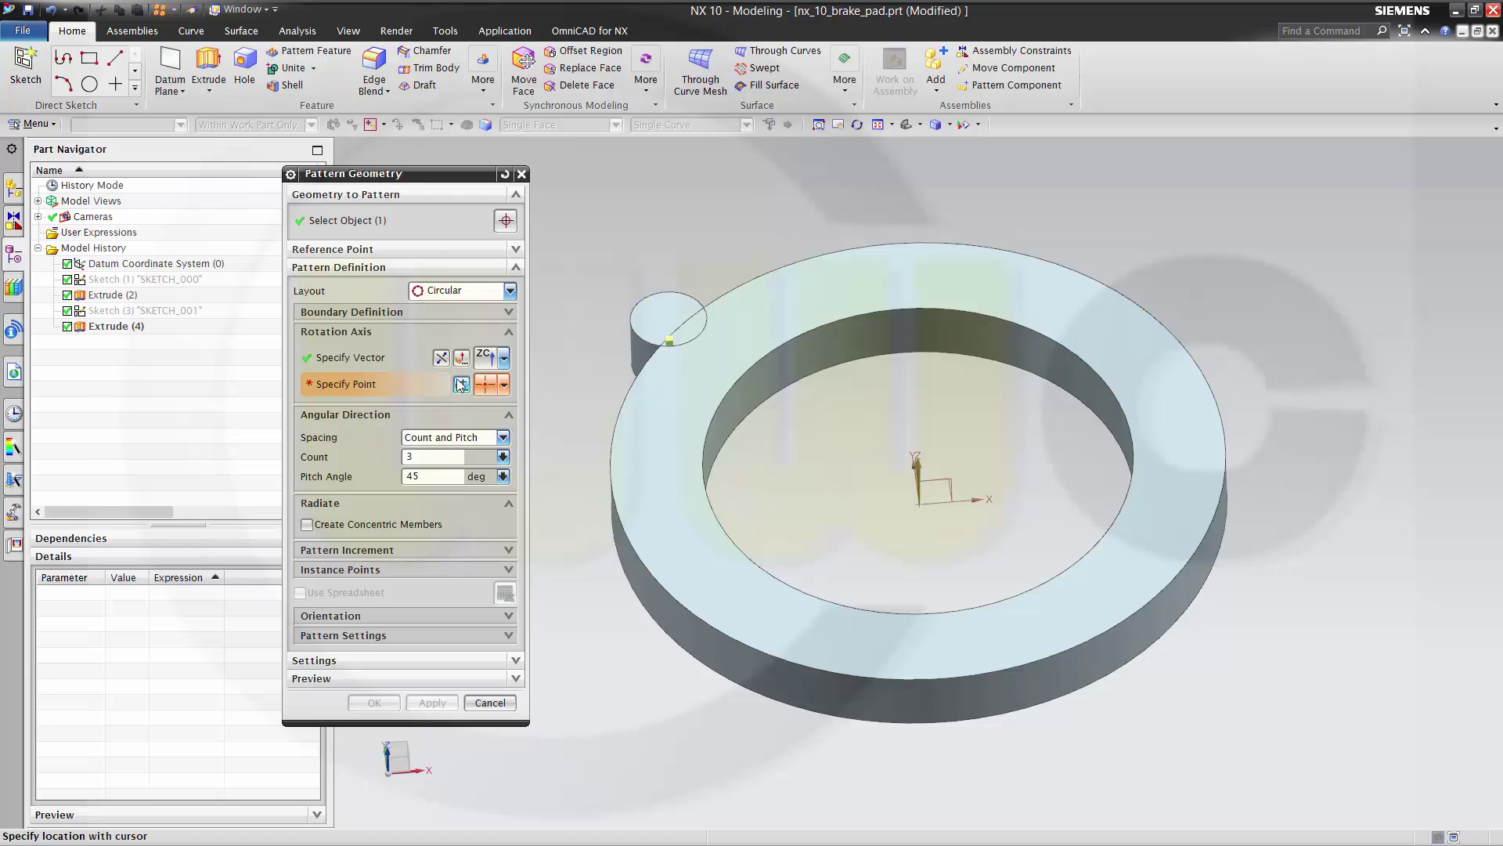
pyautogui.click(462, 384)
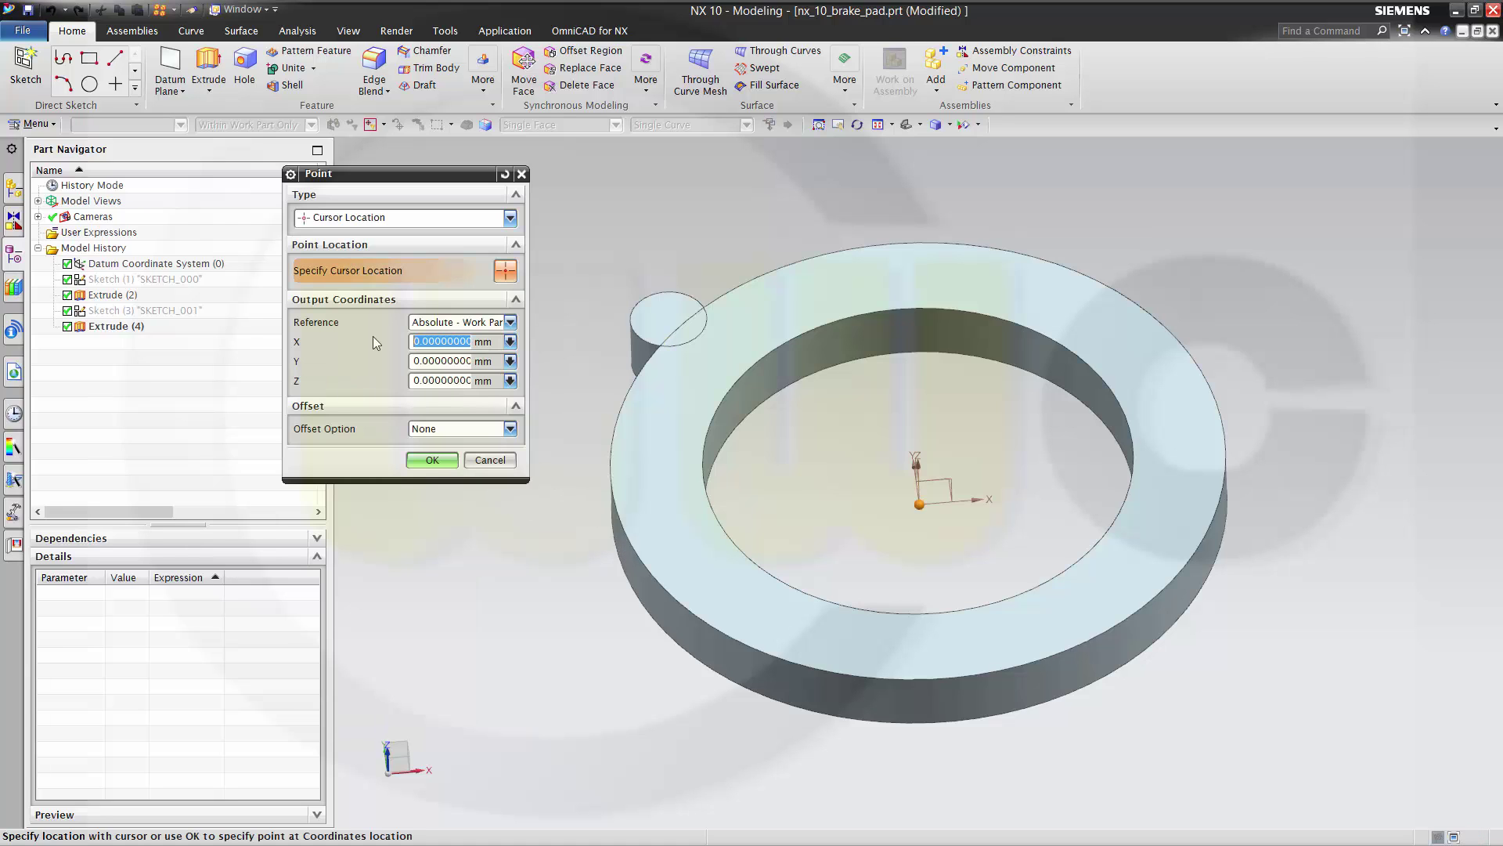
pyautogui.click(432, 462)
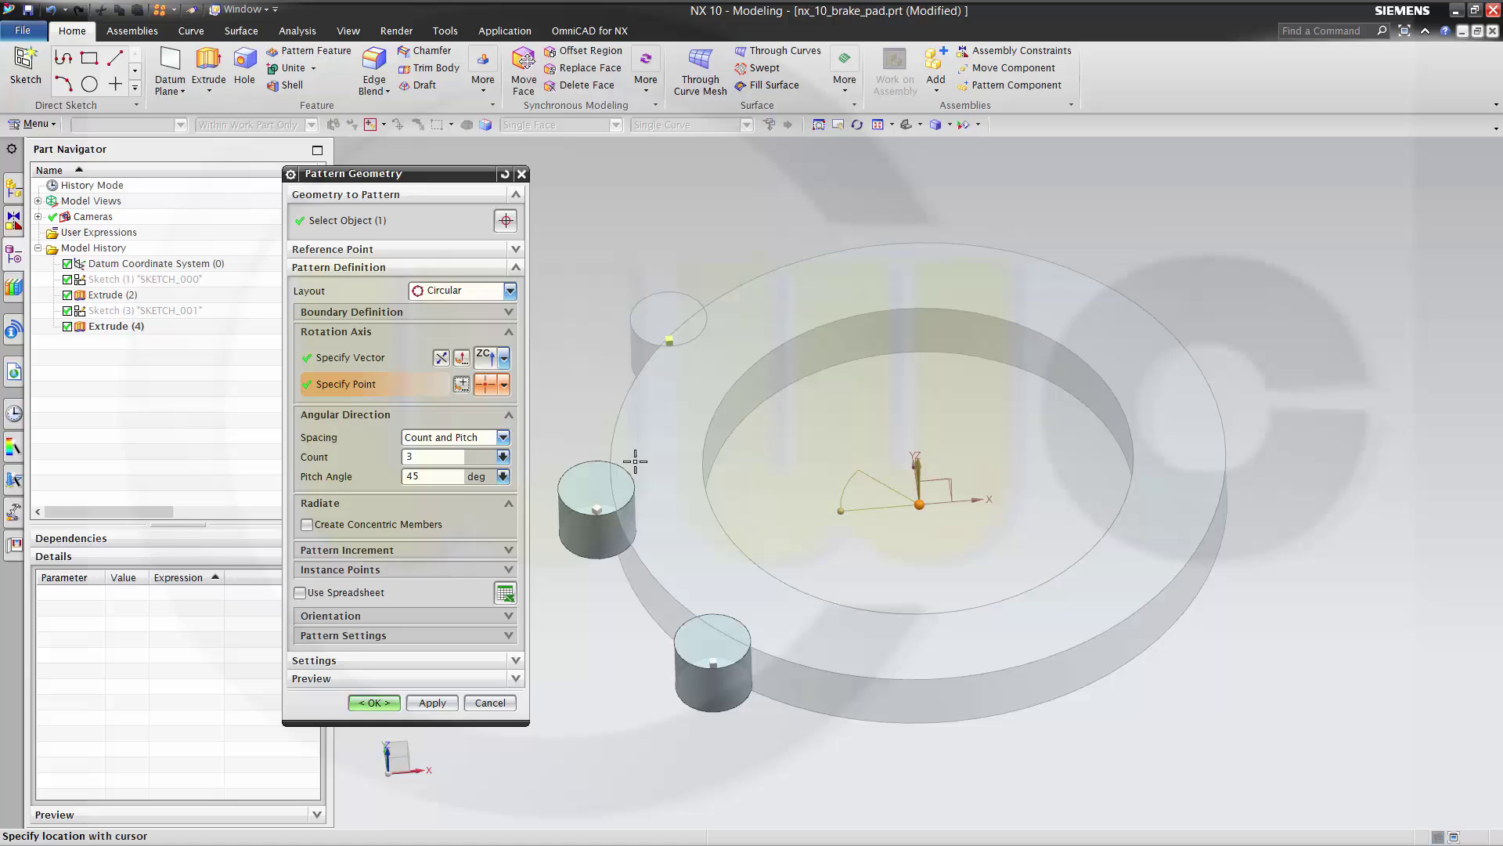
pyautogui.moveTo(586, 387); pyautogui.dragTo(595, 429, button='middle')
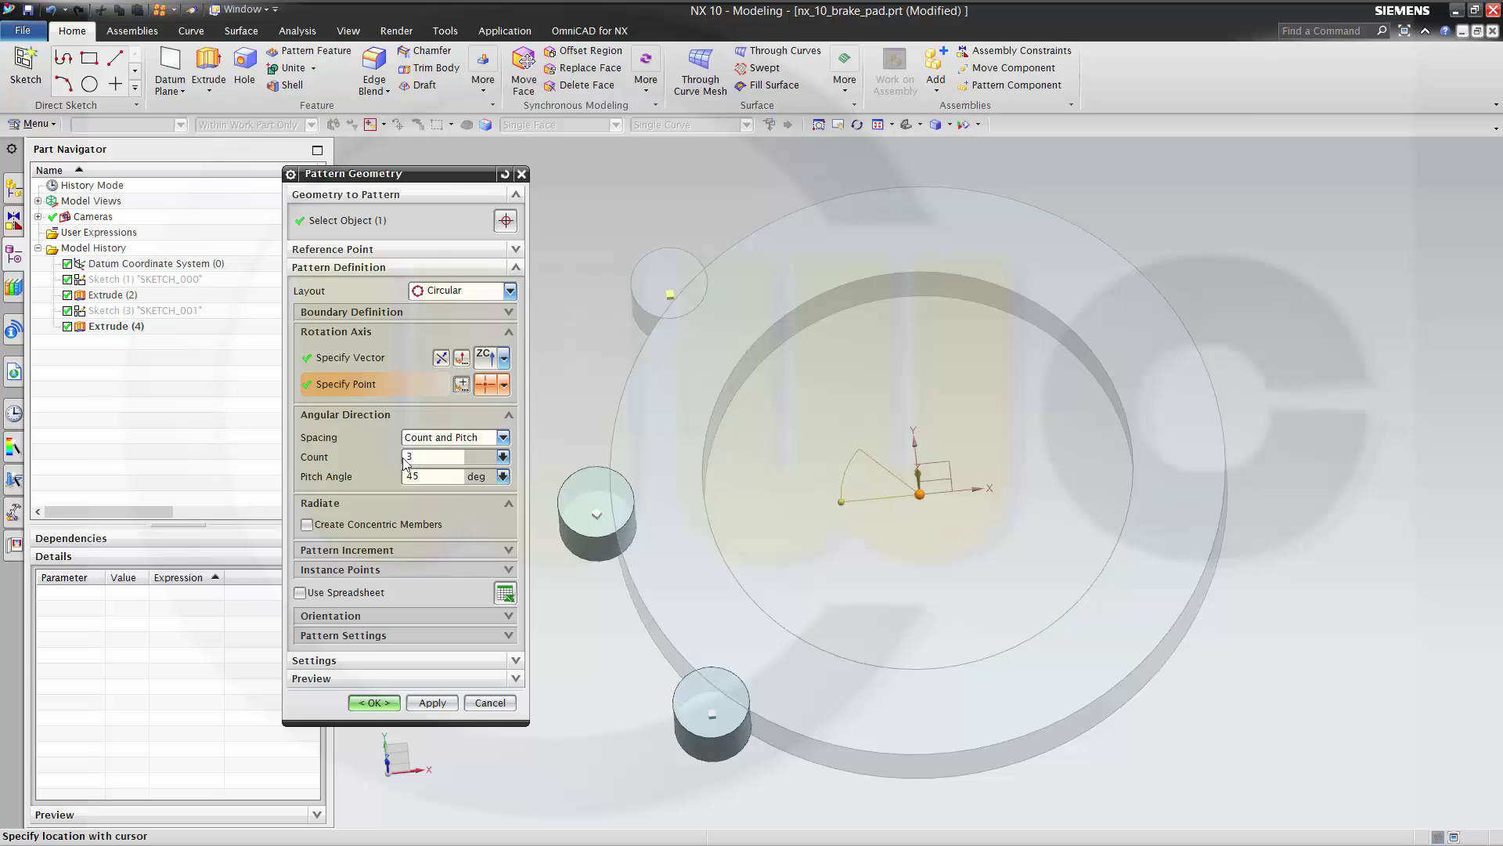
# - Link the pattern pitch angle to p6 for three copies and apply it
pyautogui.click(419, 476)
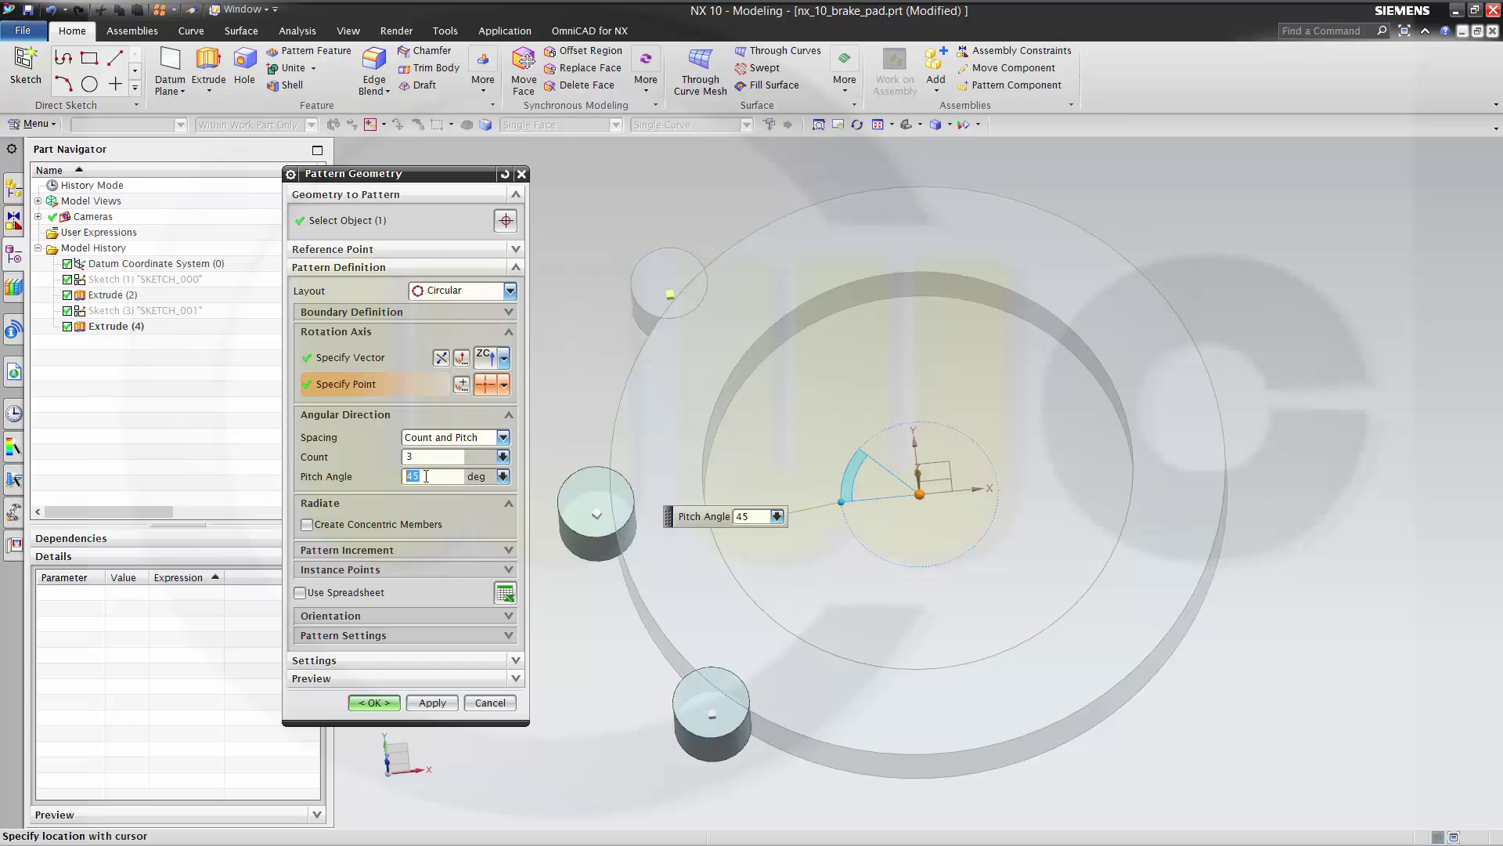
pyautogui.write('p6')
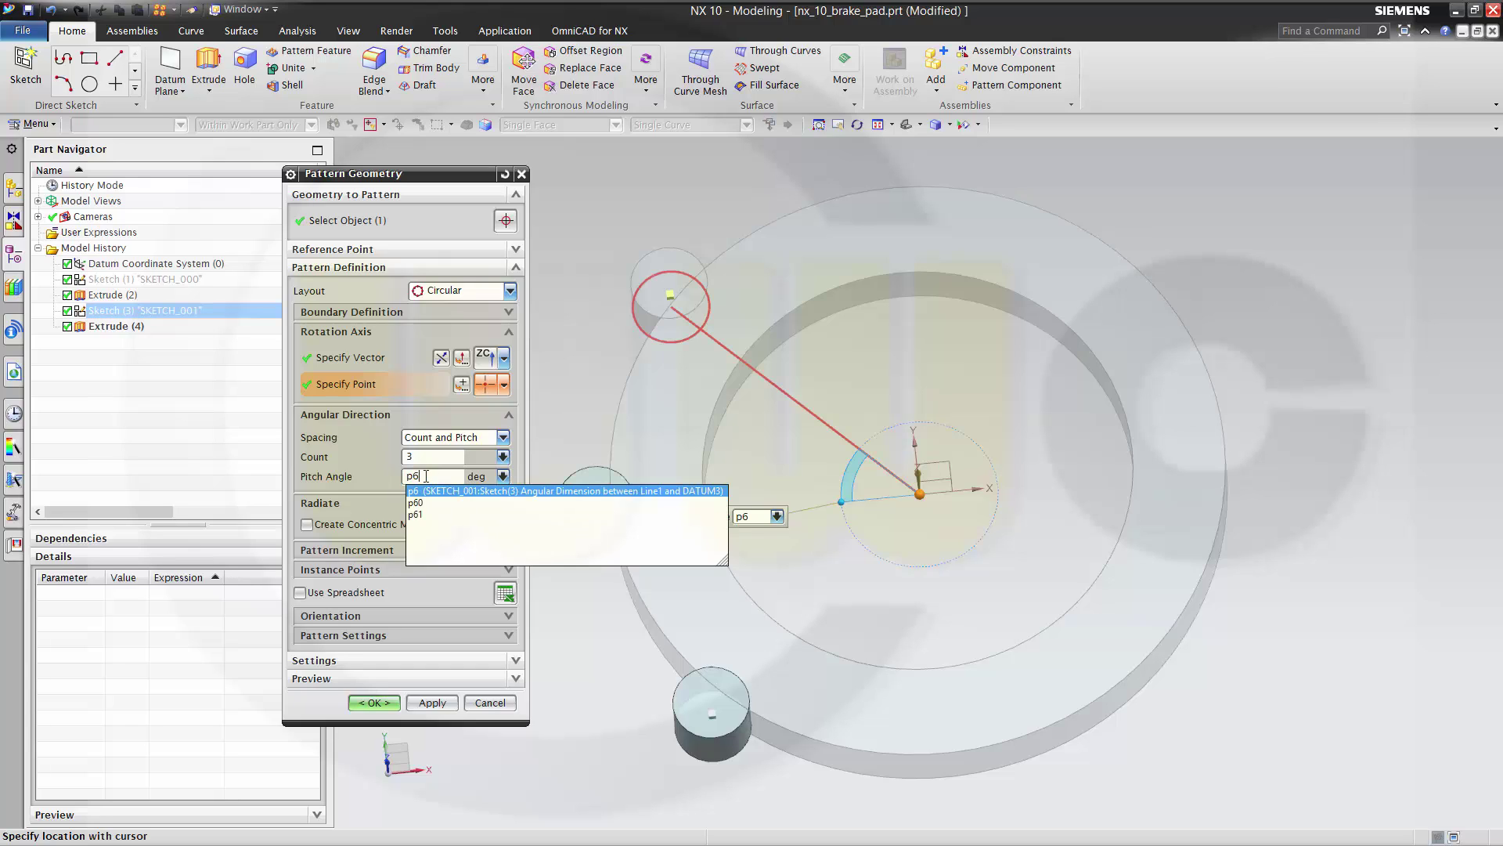
pyautogui.click(473, 491)
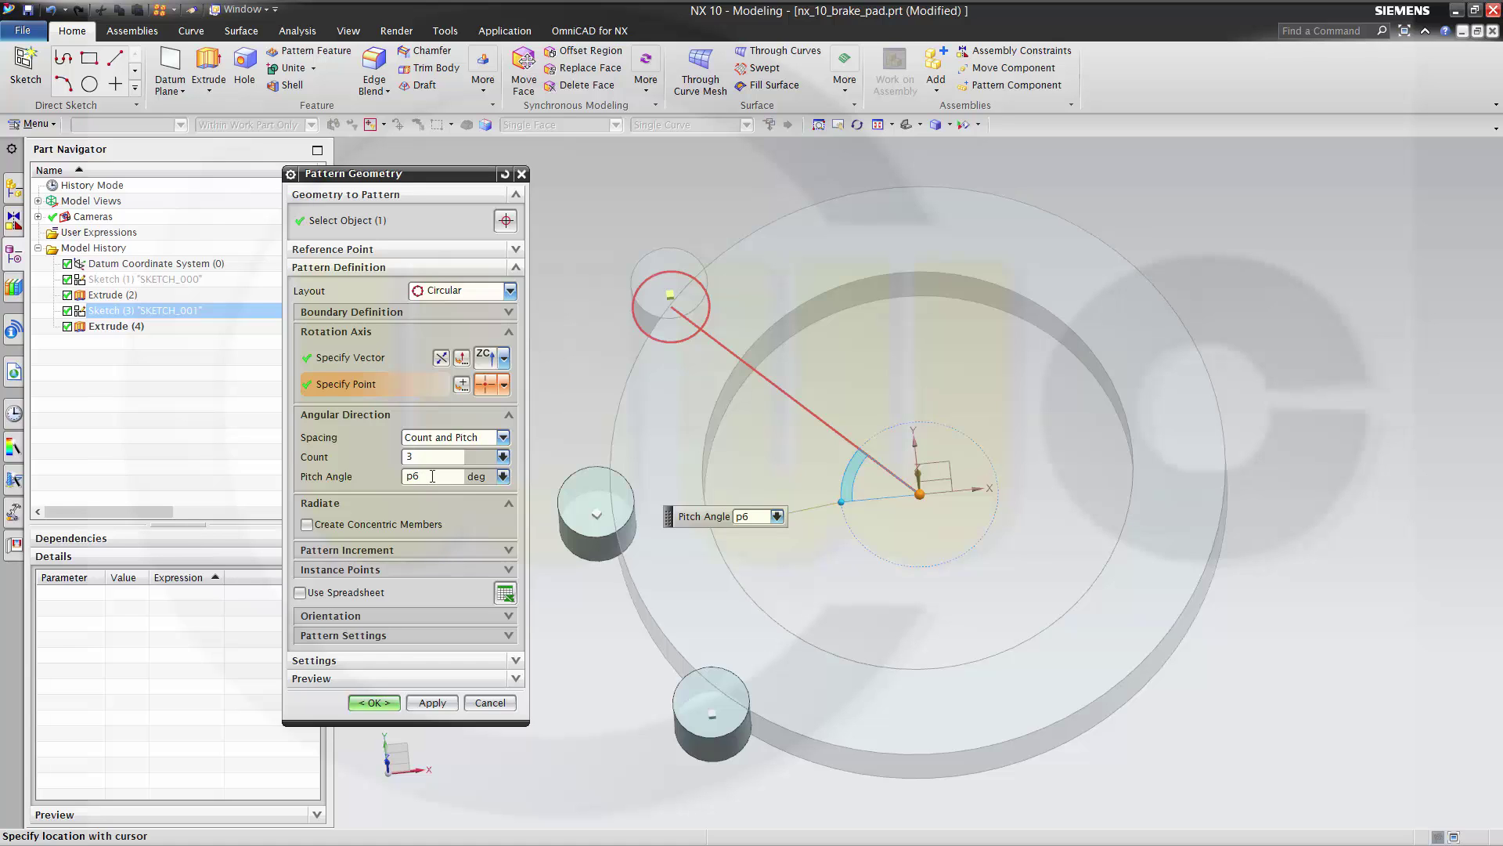
pyautogui.click(374, 702)
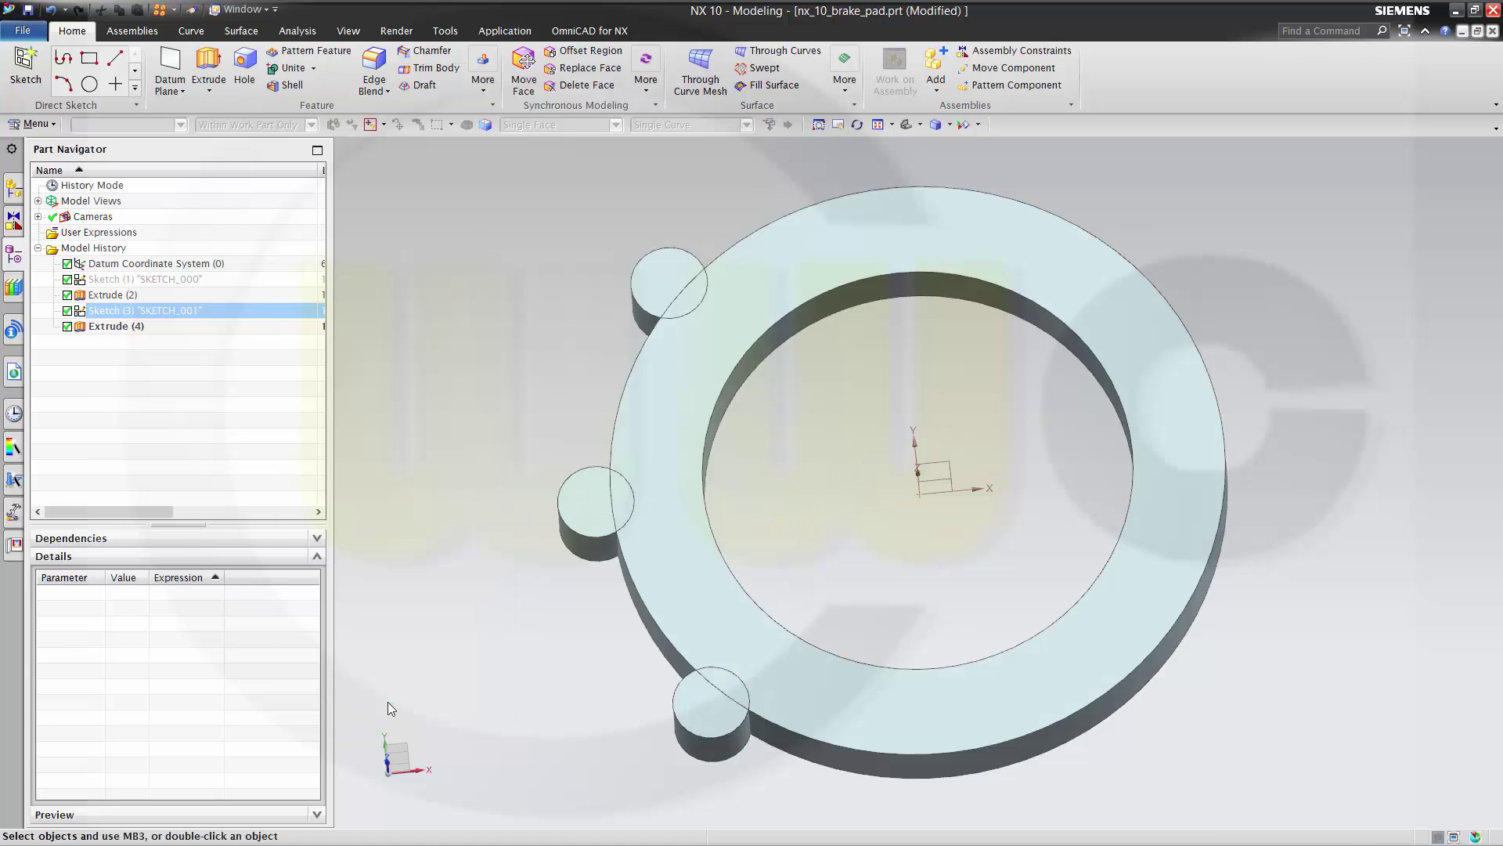
pyautogui.moveTo(530, 466)
pyautogui.mouseDown(button='middle')
pyautogui.moveTo(526, 397)
pyautogui.moveTo(523, 470)
pyautogui.moveTo(535, 446)
pyautogui.mouseUp(button='middle')
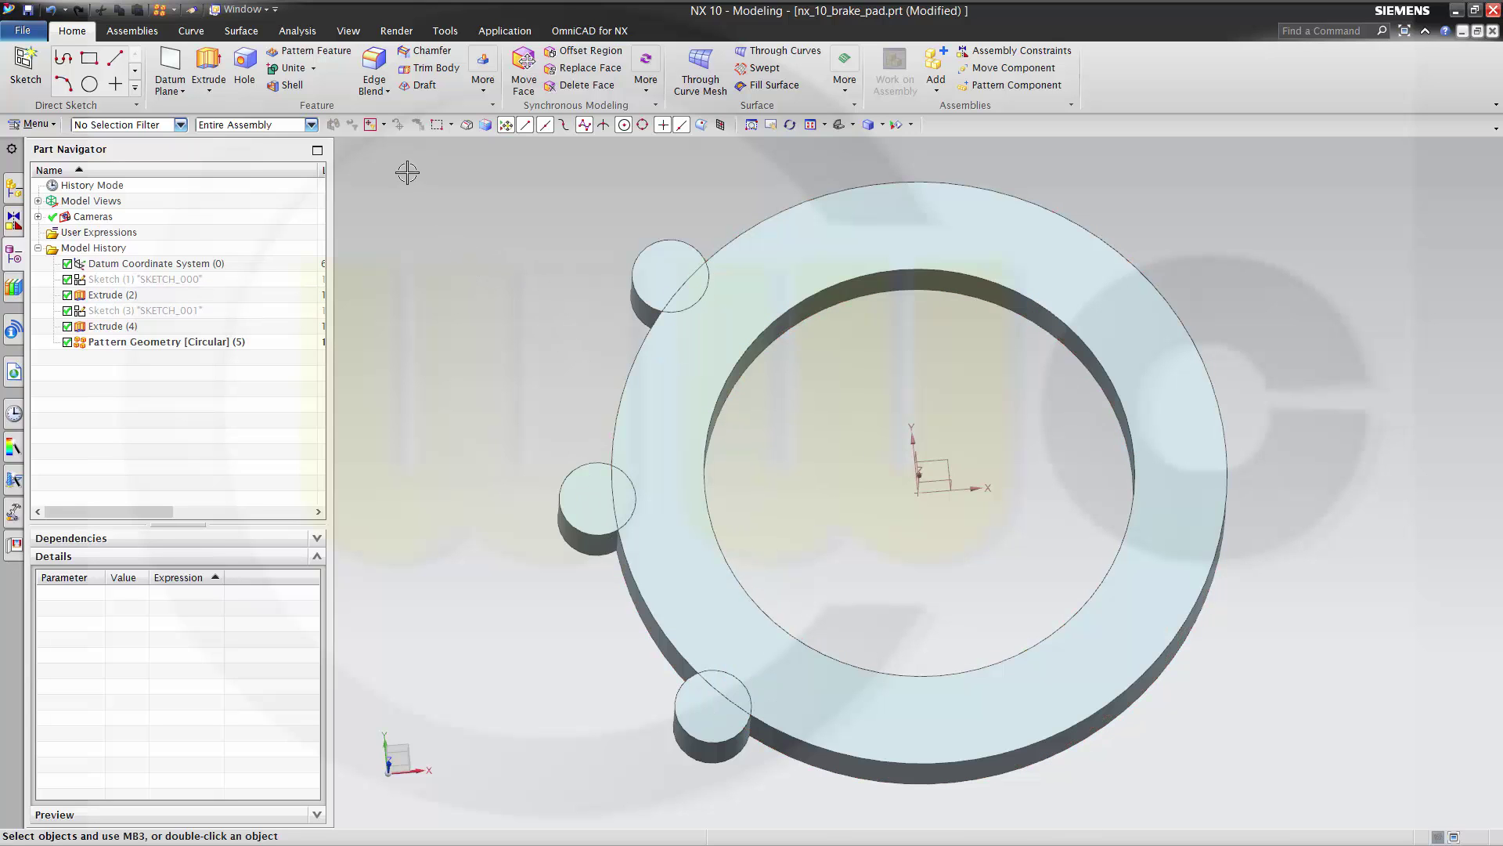
# - Trim the ring body with the datum YZ plane, keeping one half
pyautogui.moveTo(818, 414); pyautogui.dragTo(775, 402, button='middle')
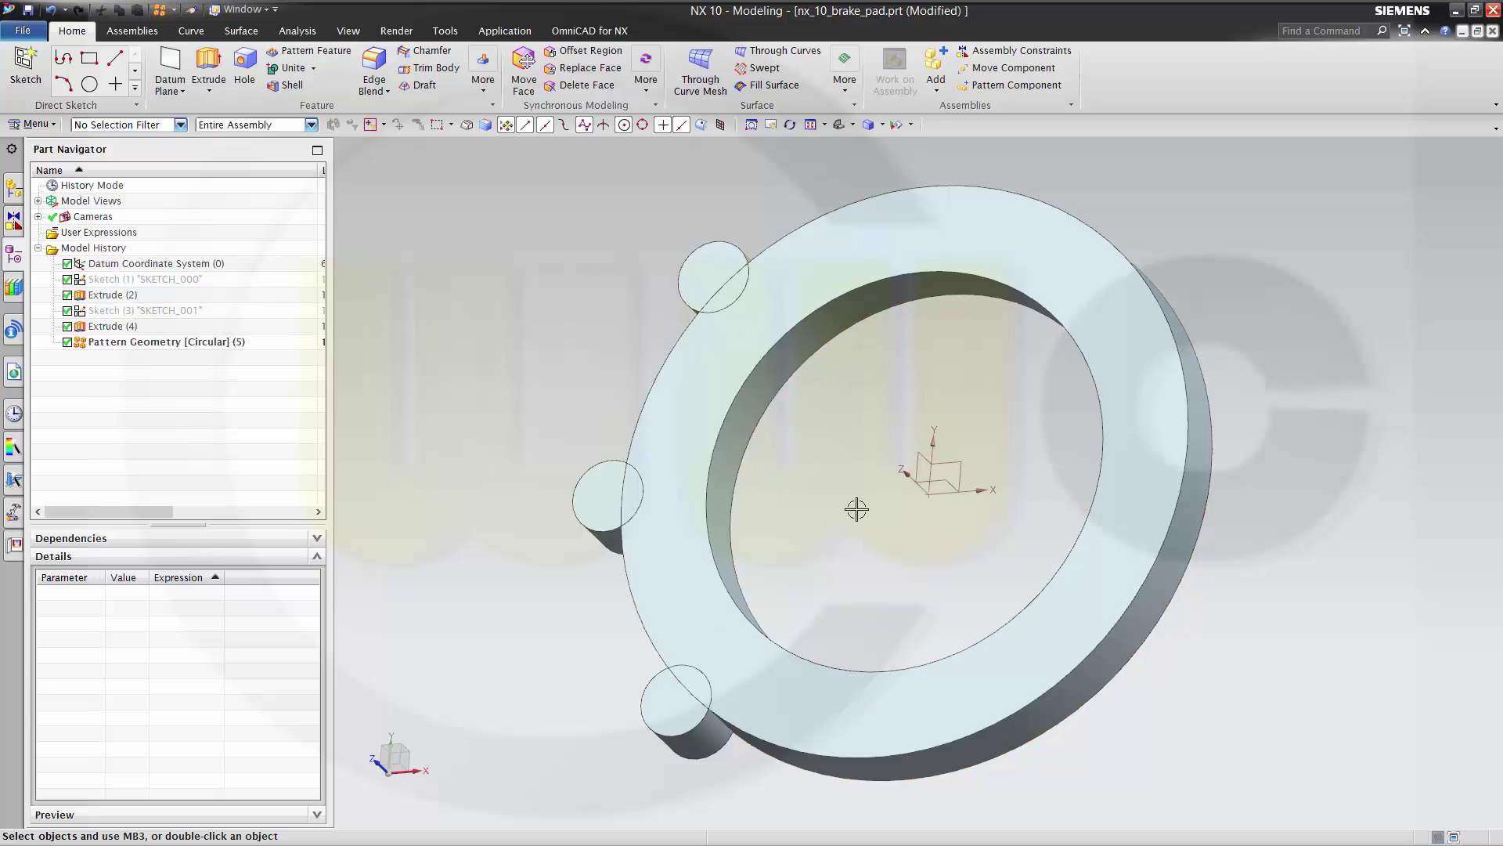
pyautogui.moveTo(857, 509); pyautogui.dragTo(822, 434, button='middle')
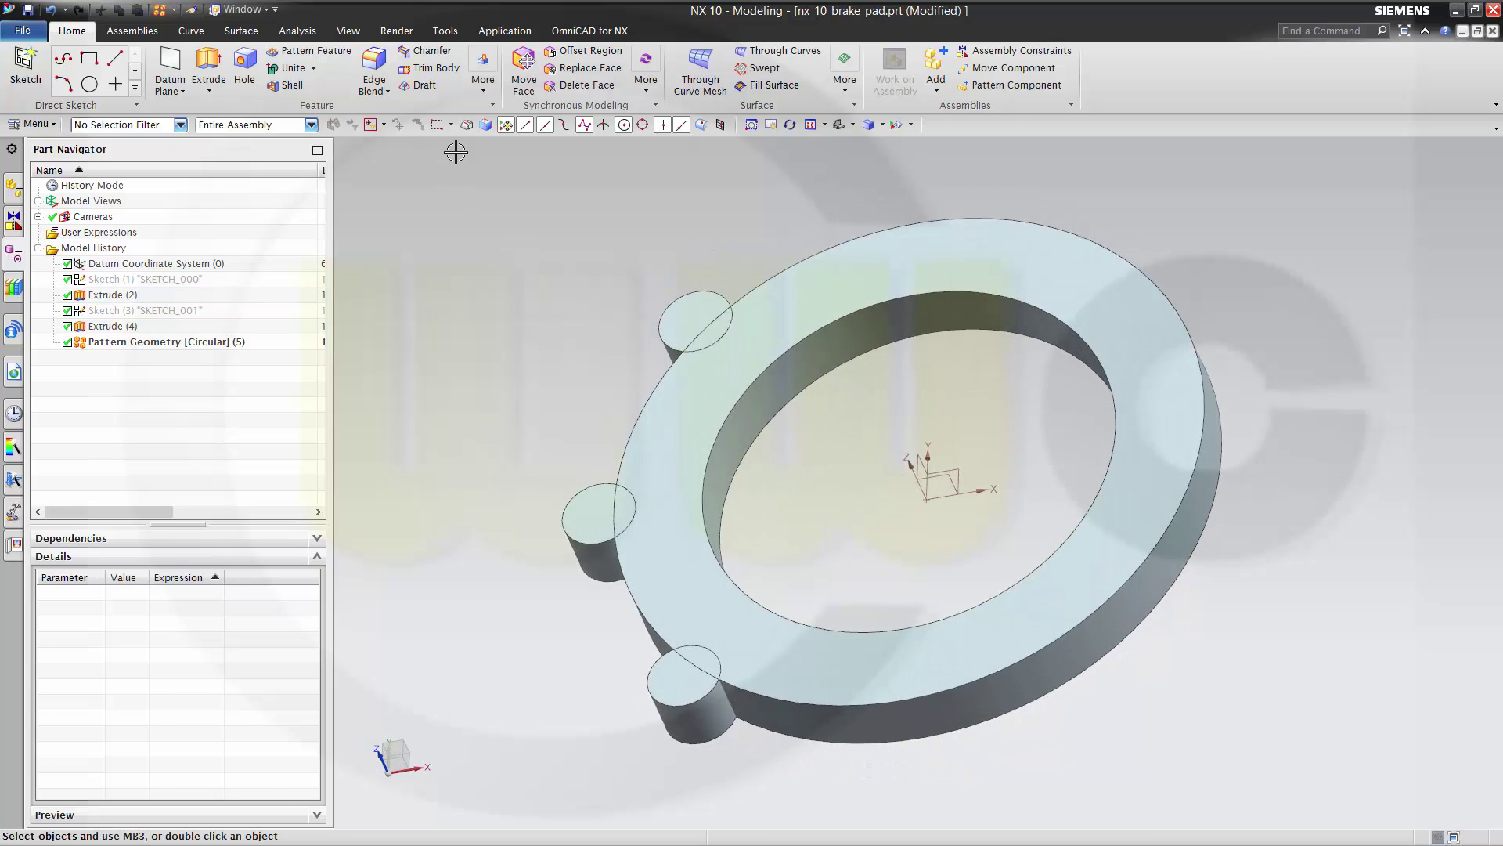
pyautogui.click(428, 68)
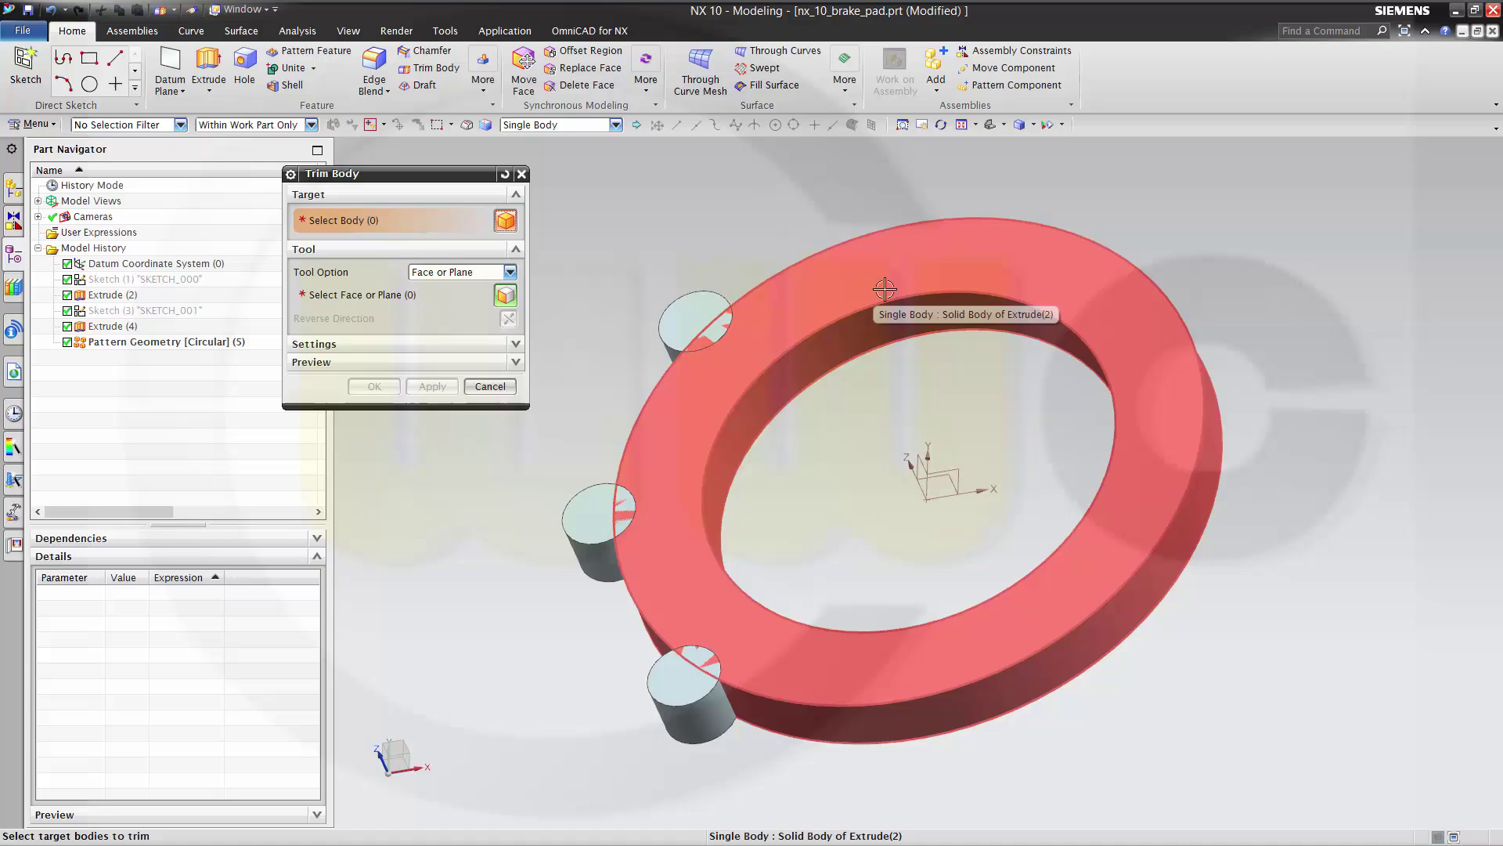
pyautogui.click(892, 276)
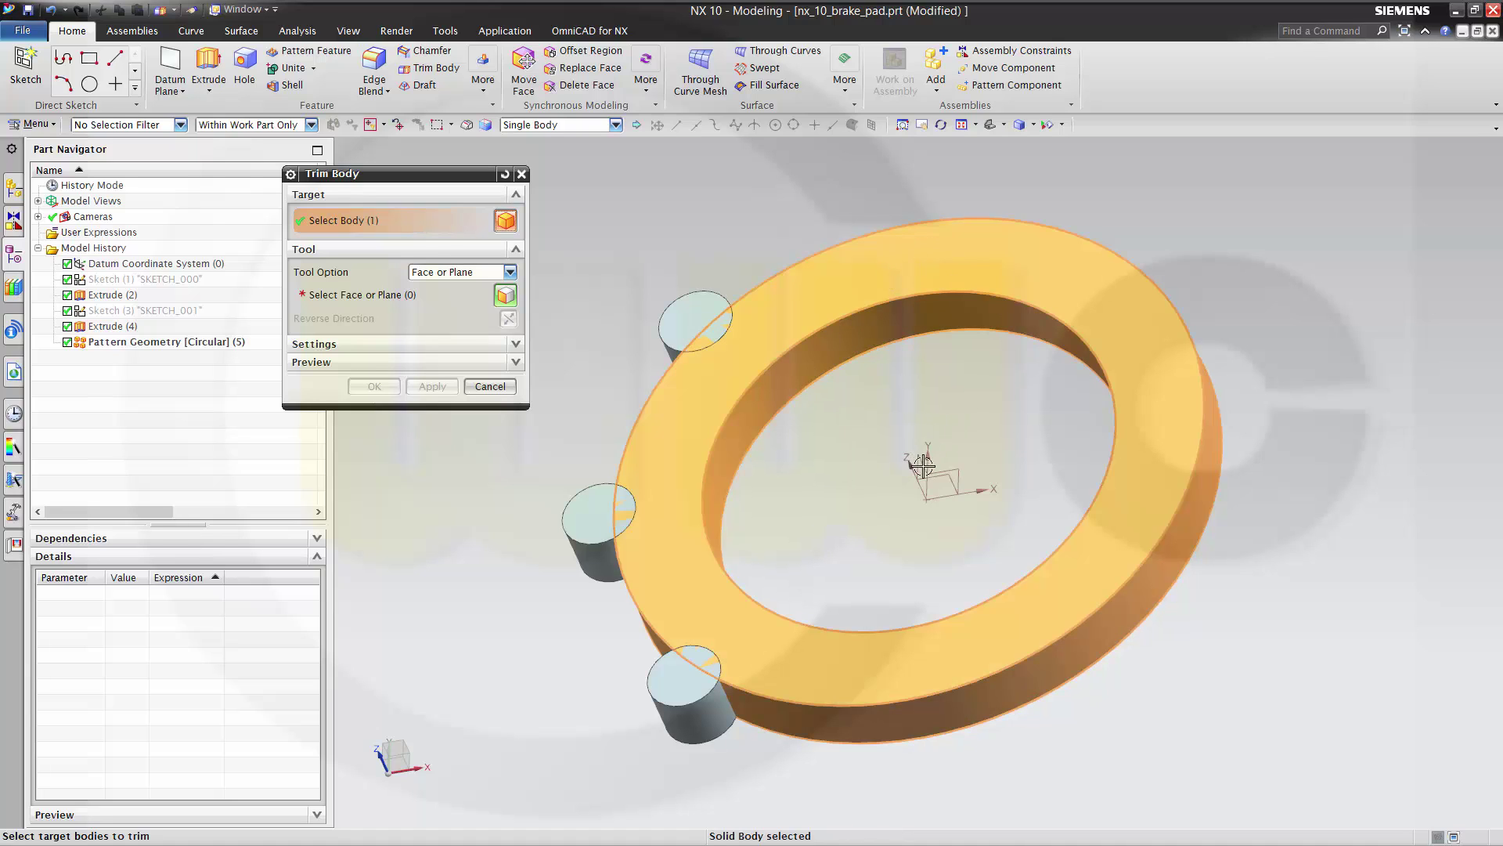
pyautogui.click(386, 305)
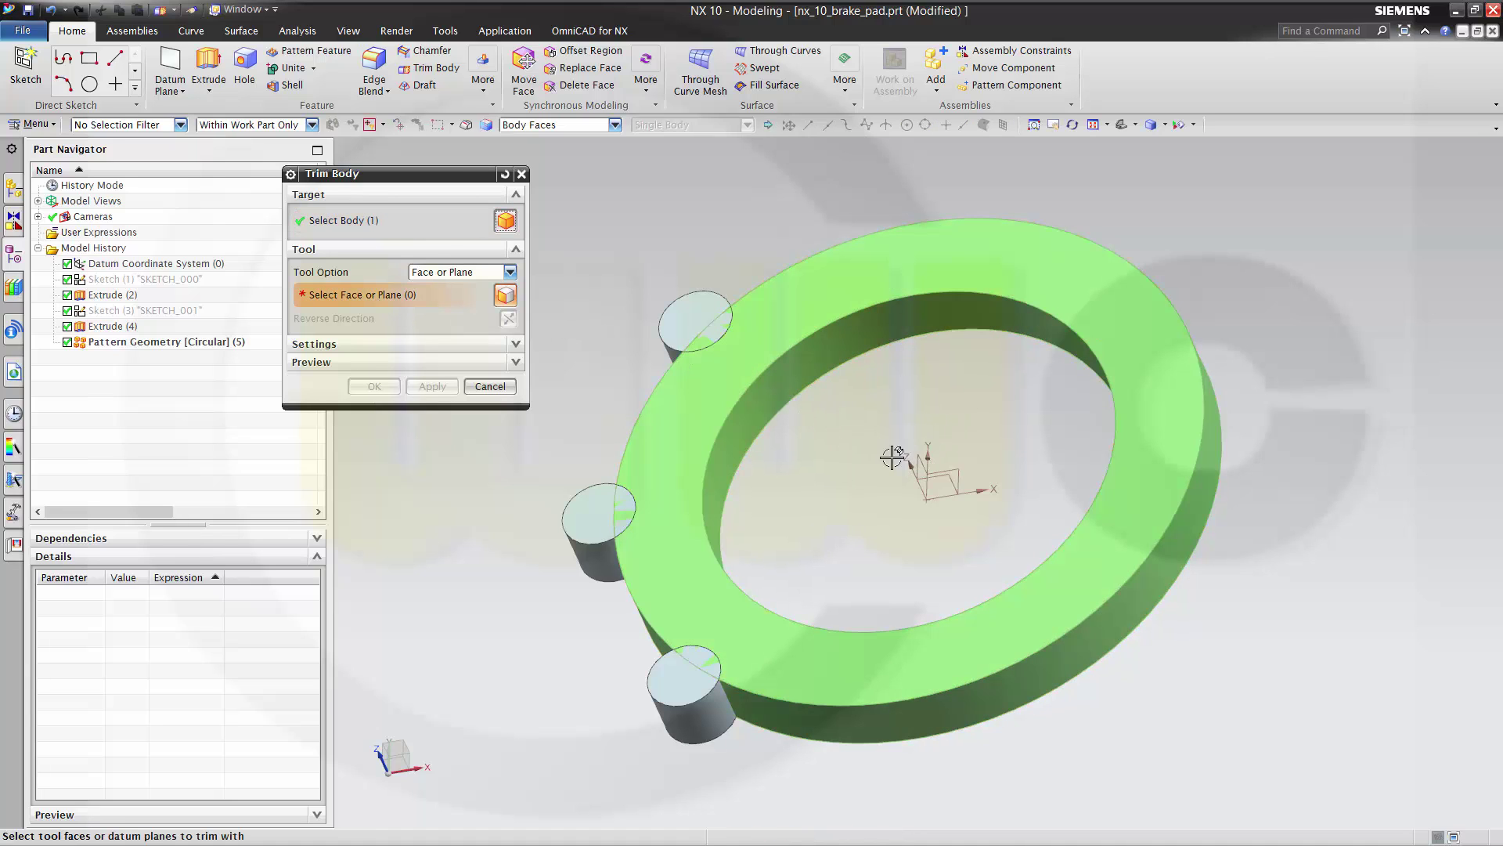
pyautogui.click(916, 466)
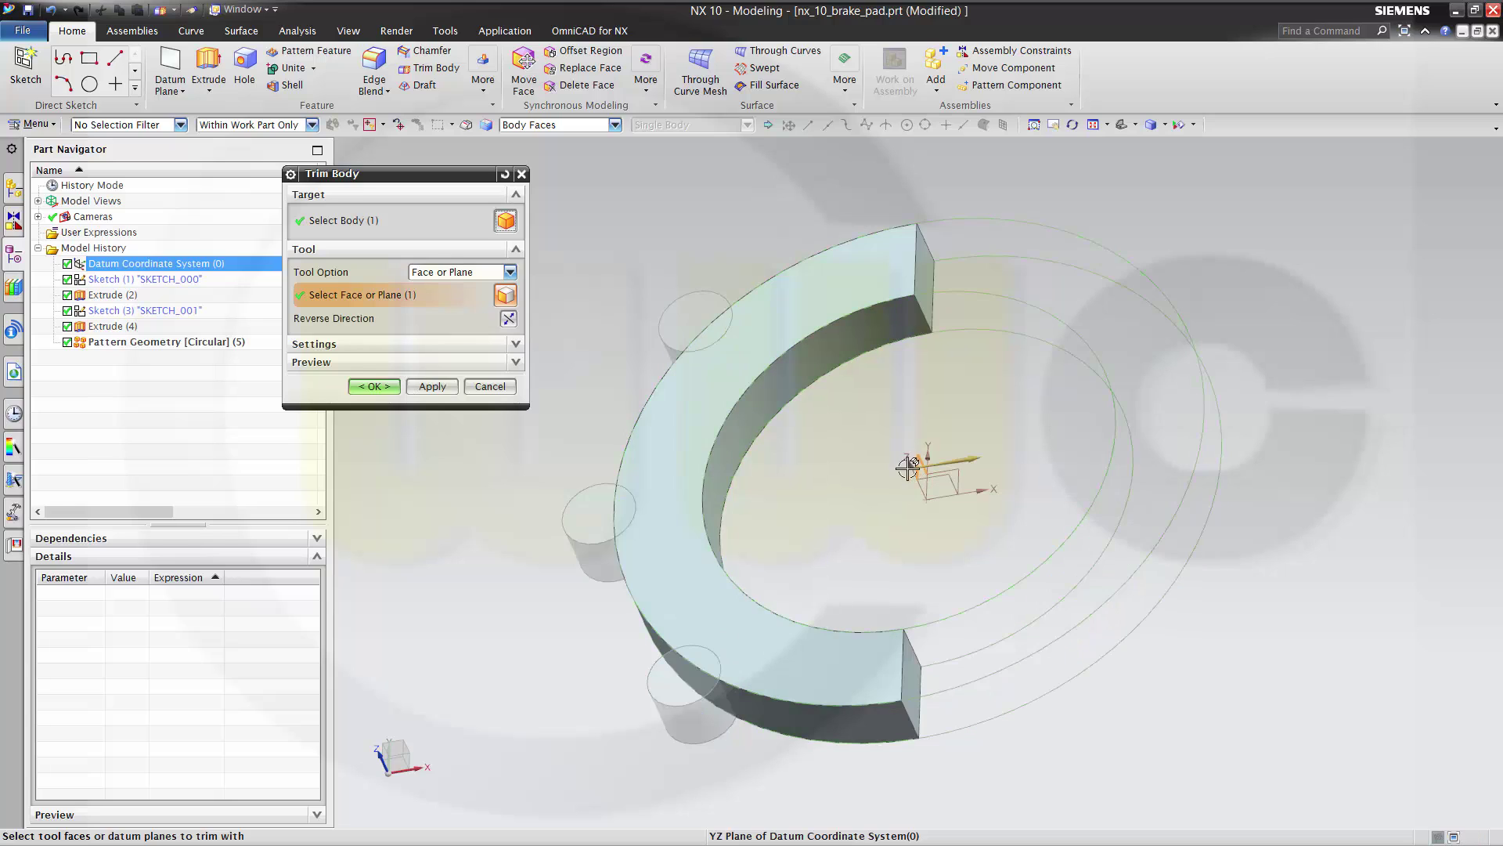
pyautogui.click(374, 387)
pyautogui.moveTo(563, 325); pyautogui.dragTo(611, 368, button='middle')
pyautogui.click(314, 69)
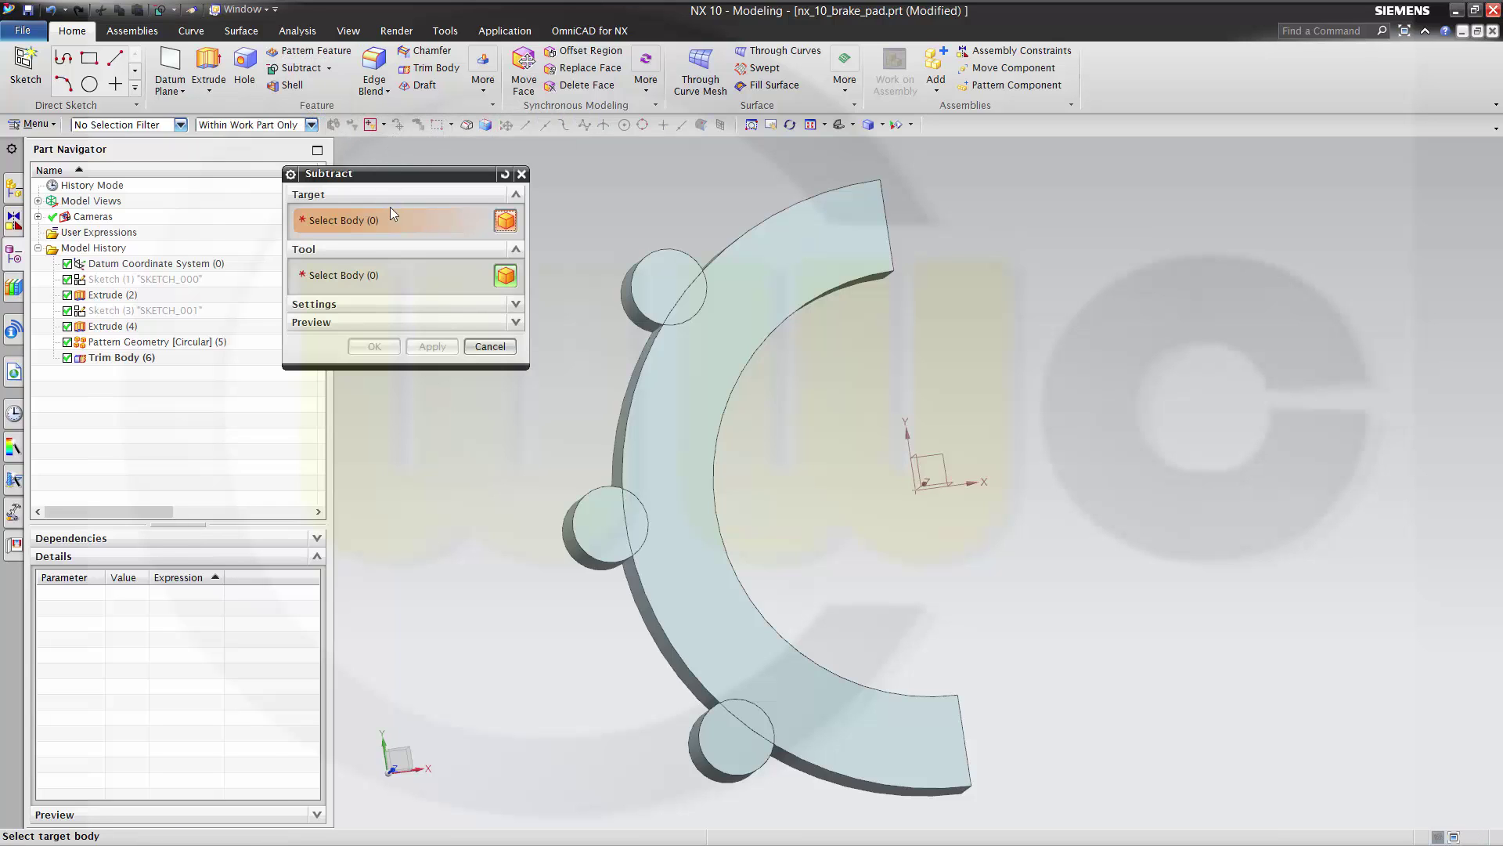
# - Subtract the top, middle and bottom cylinders from the half ring
pyautogui.click(771, 298)
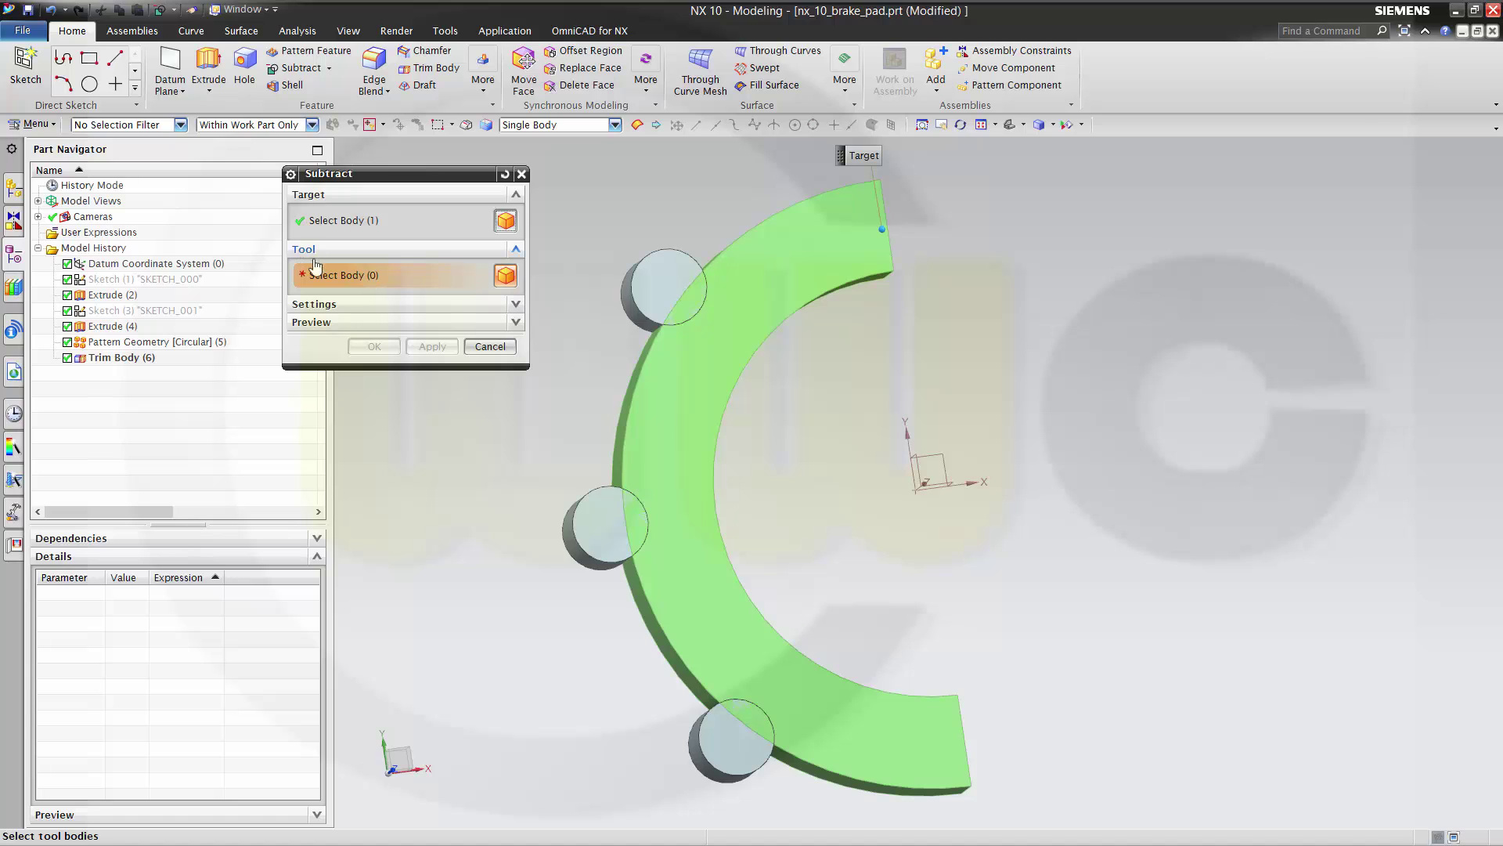
pyautogui.click(663, 283)
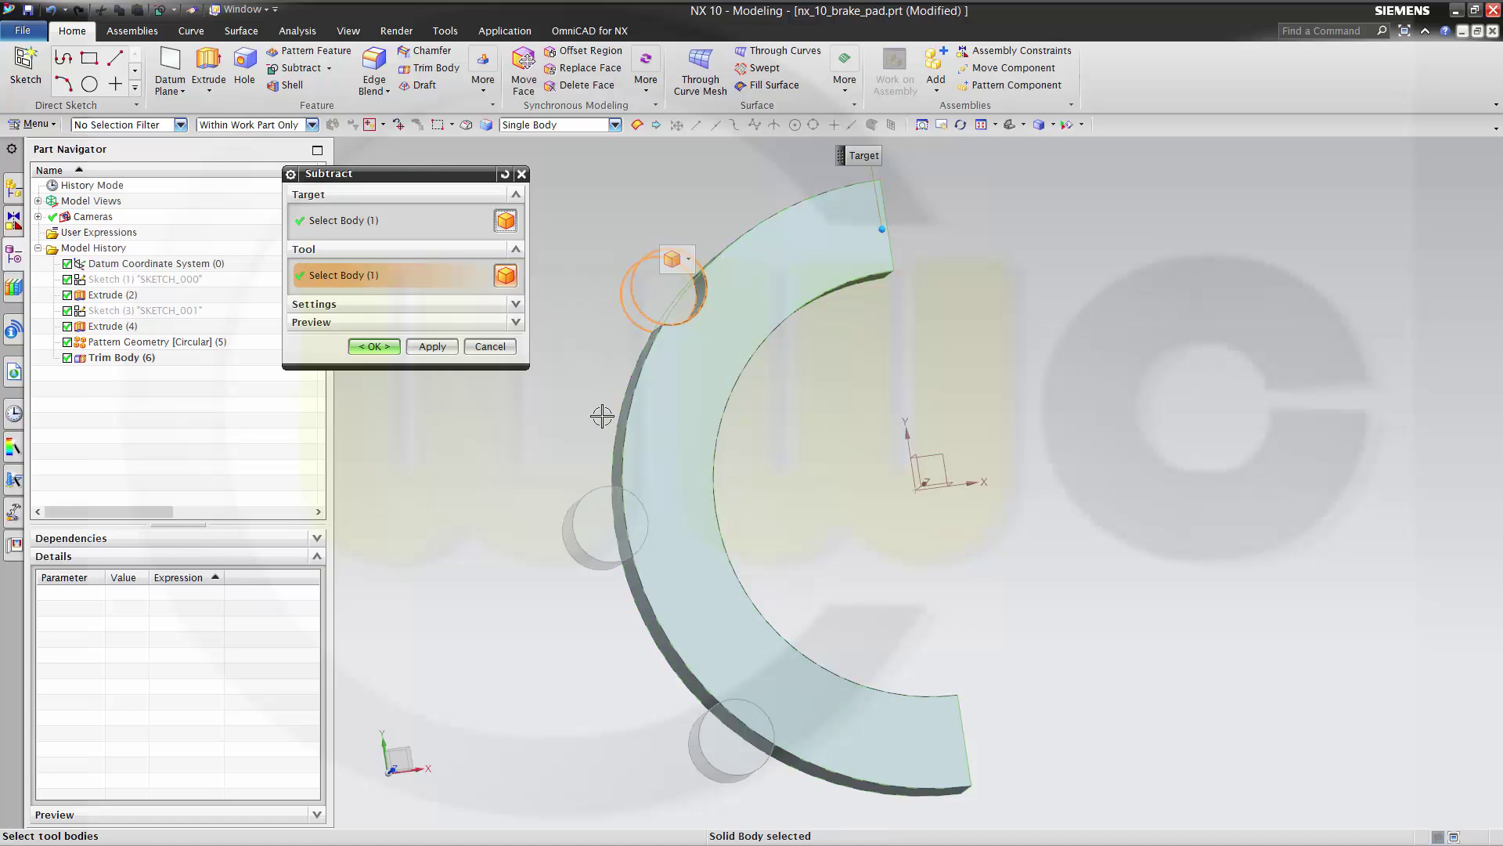
pyautogui.click(604, 523)
pyautogui.click(714, 717)
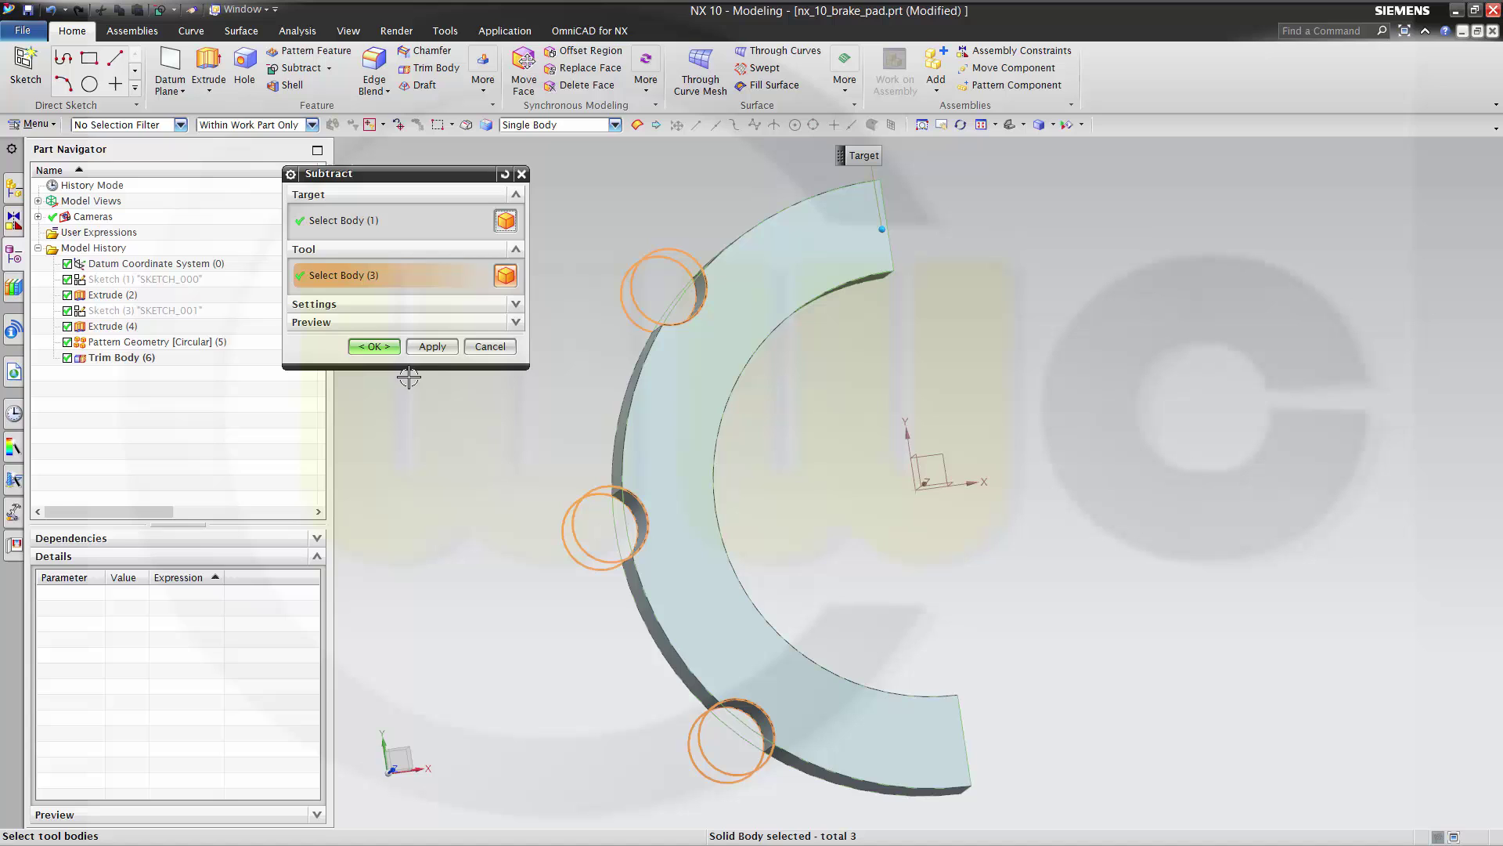
pyautogui.click(373, 346)
pyautogui.moveTo(768, 409); pyautogui.dragTo(730, 441, button='middle')
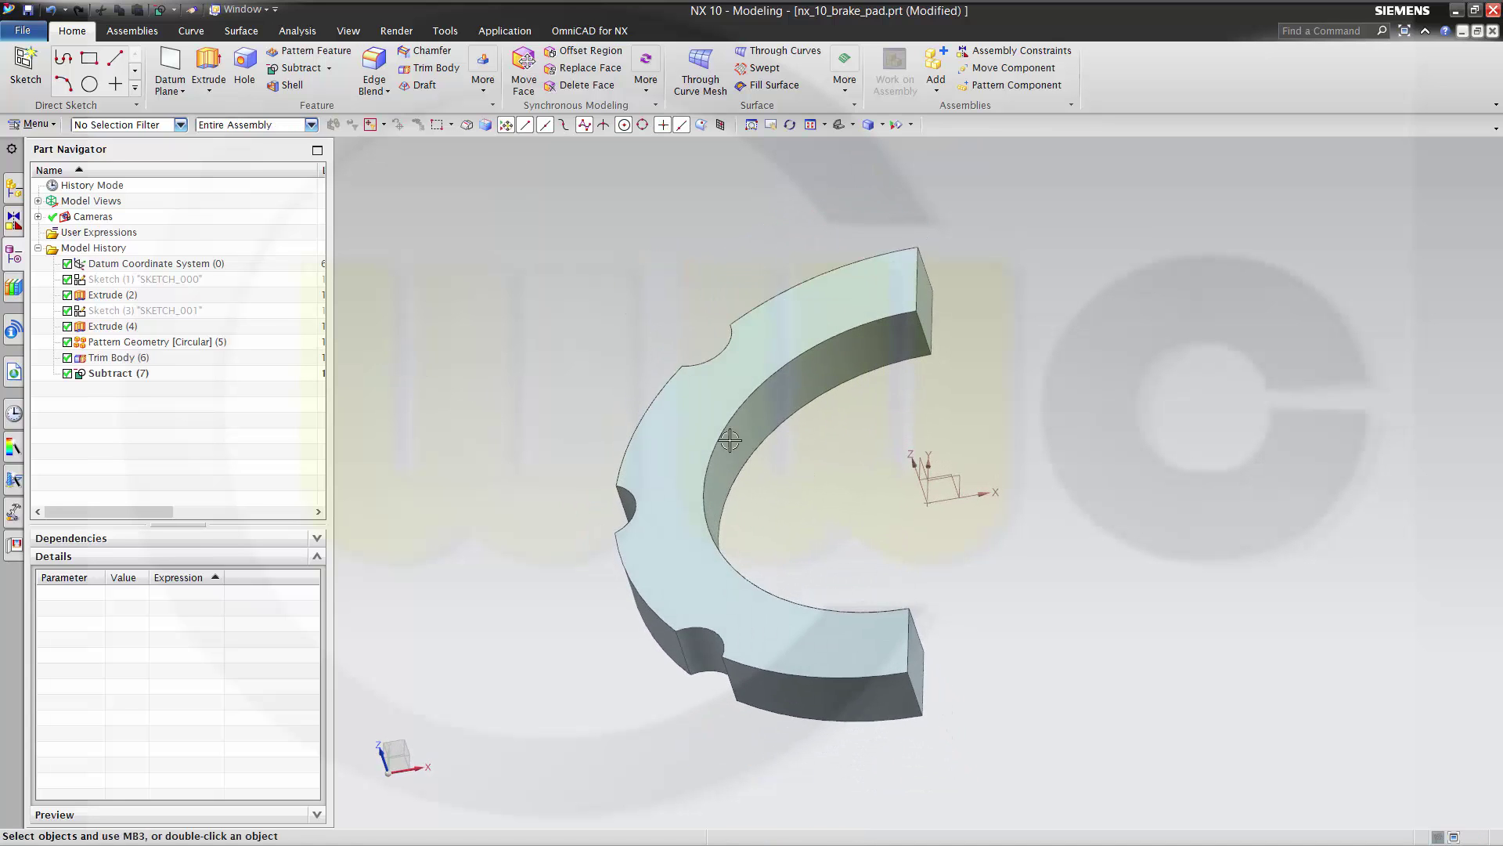
# - Shell the notched half ring to 2 mm walls, removing the top face and both end faces
pyautogui.click(285, 90)
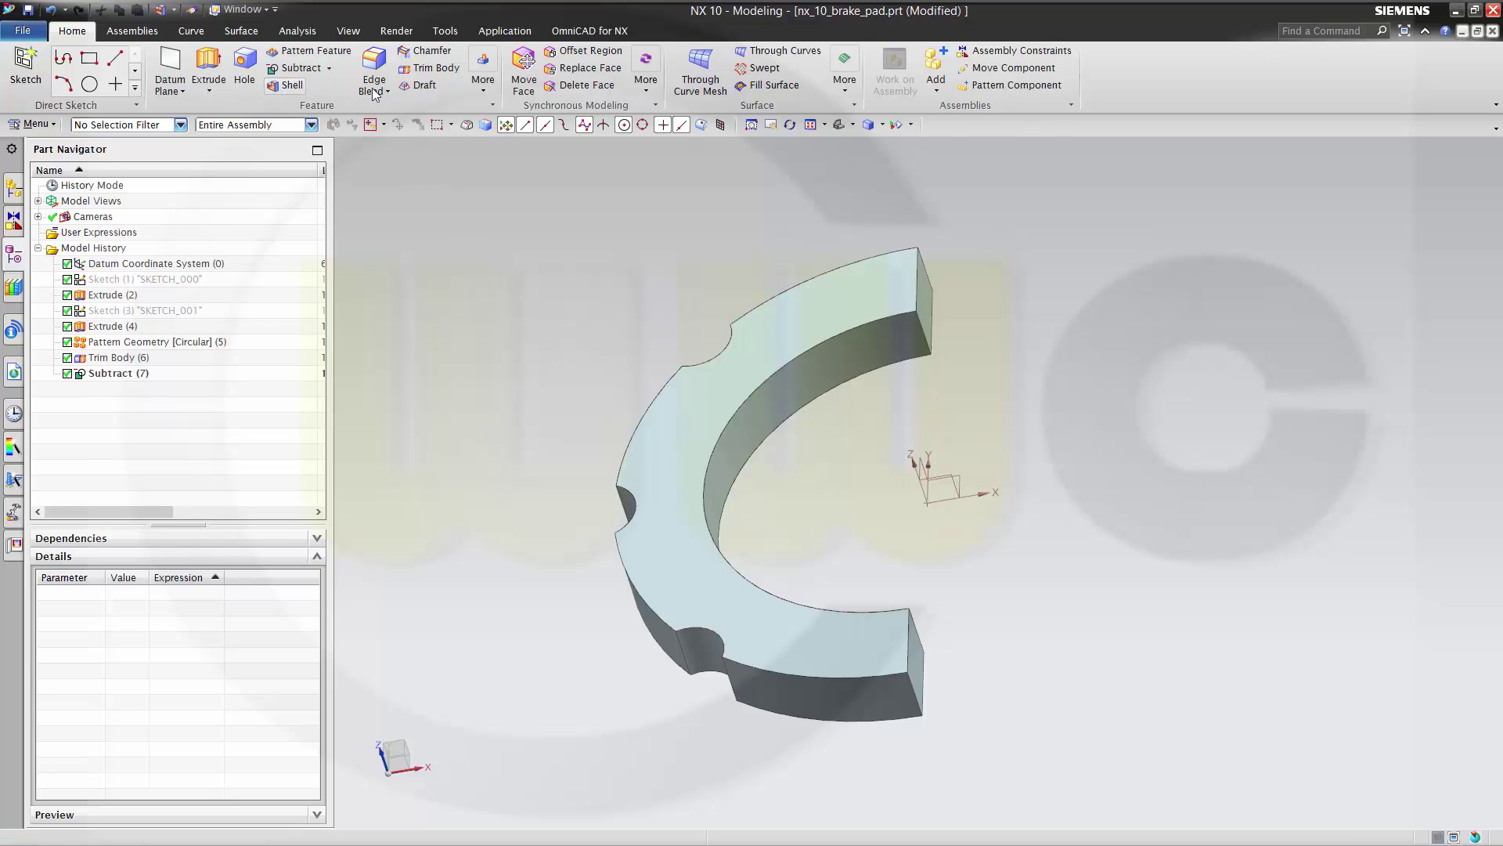
pyautogui.click(664, 415)
pyautogui.click(925, 295)
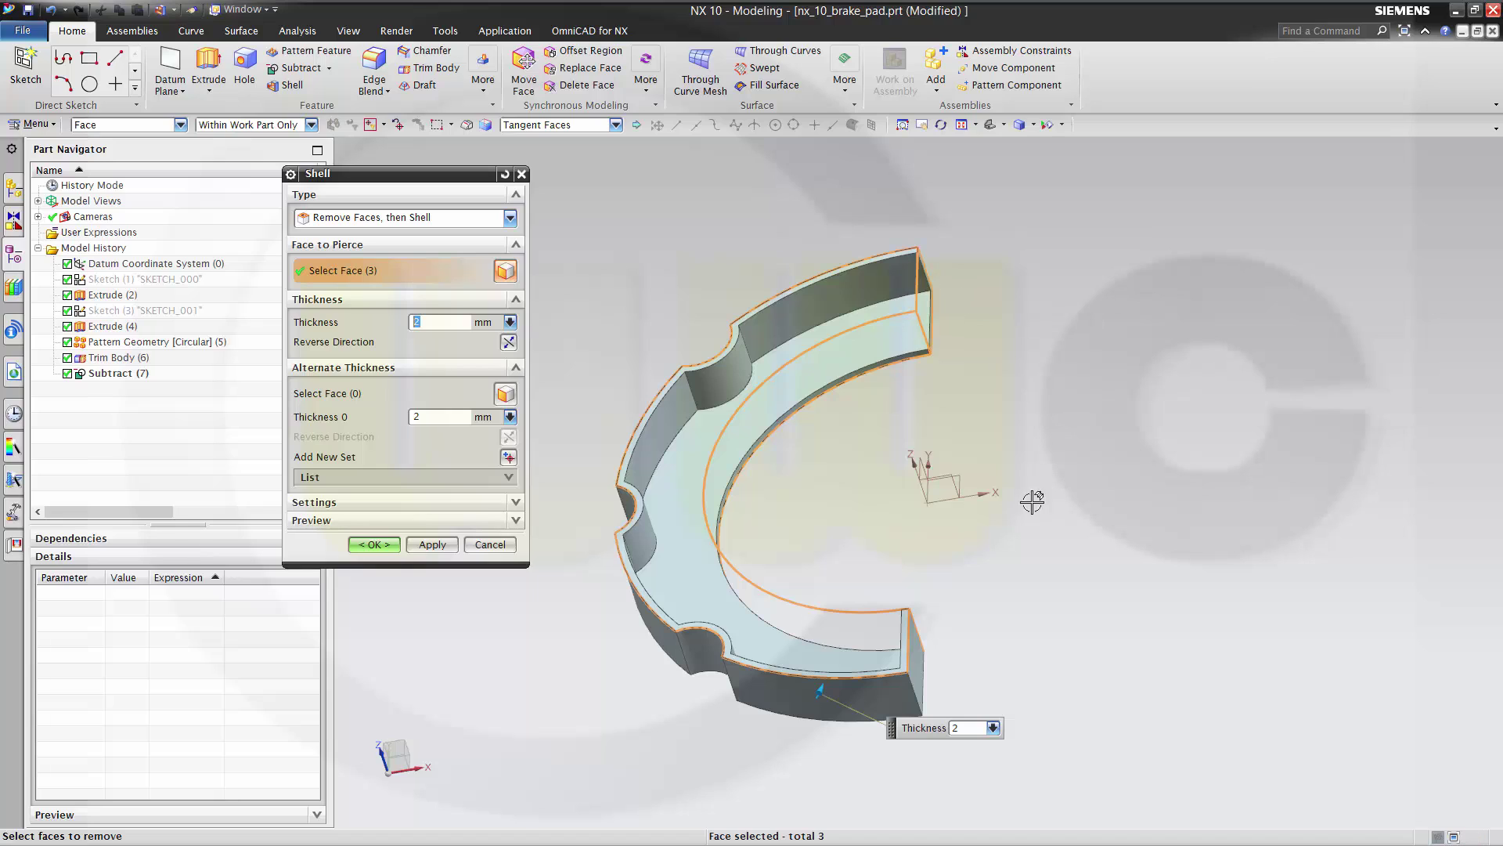
pyautogui.click(918, 651)
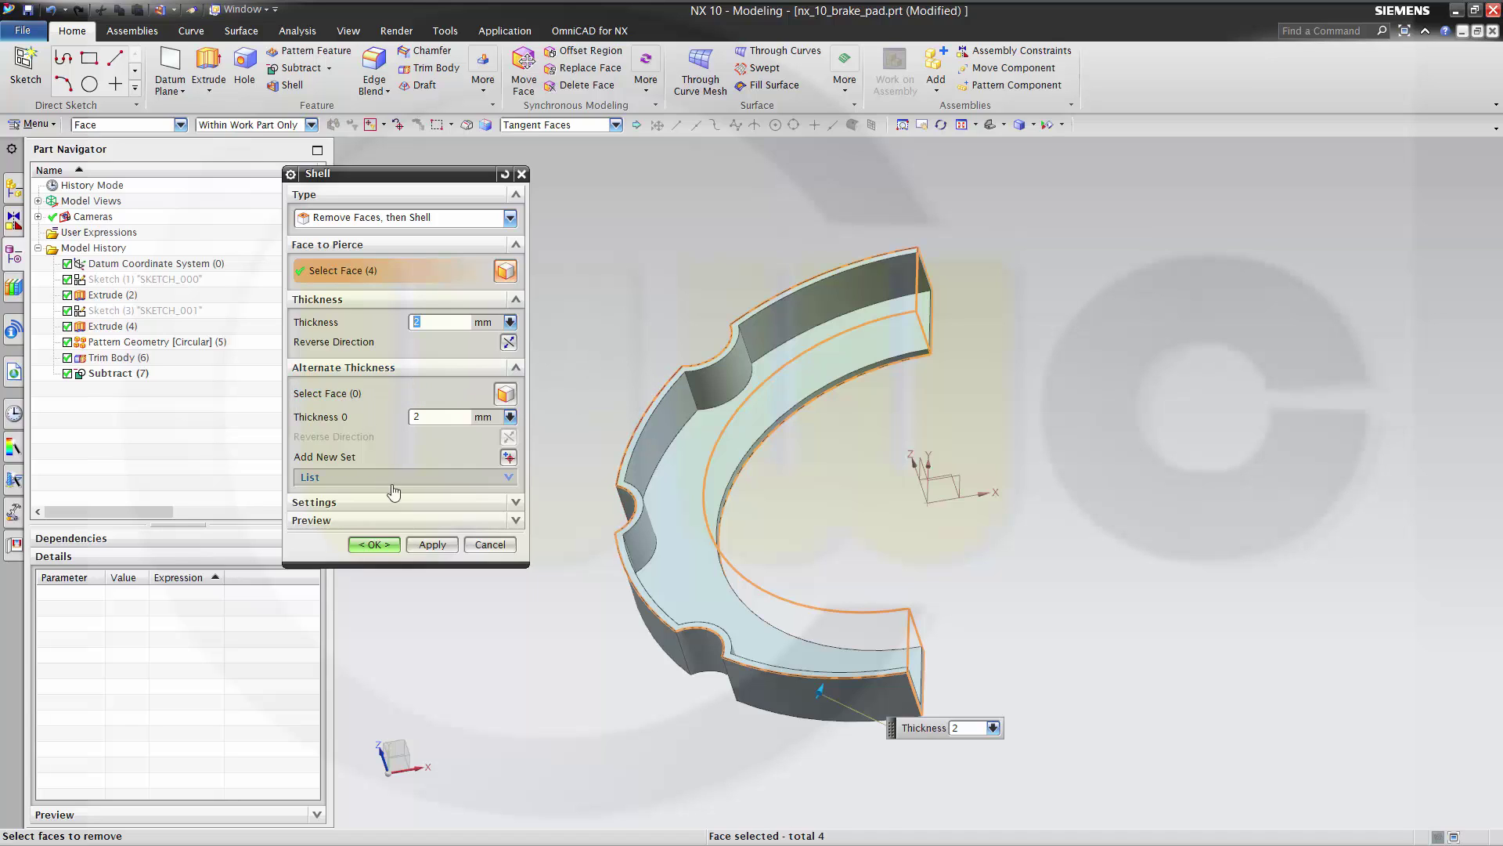
pyautogui.click(374, 545)
pyautogui.moveTo(513, 430); pyautogui.dragTo(569, 415, button='middle')
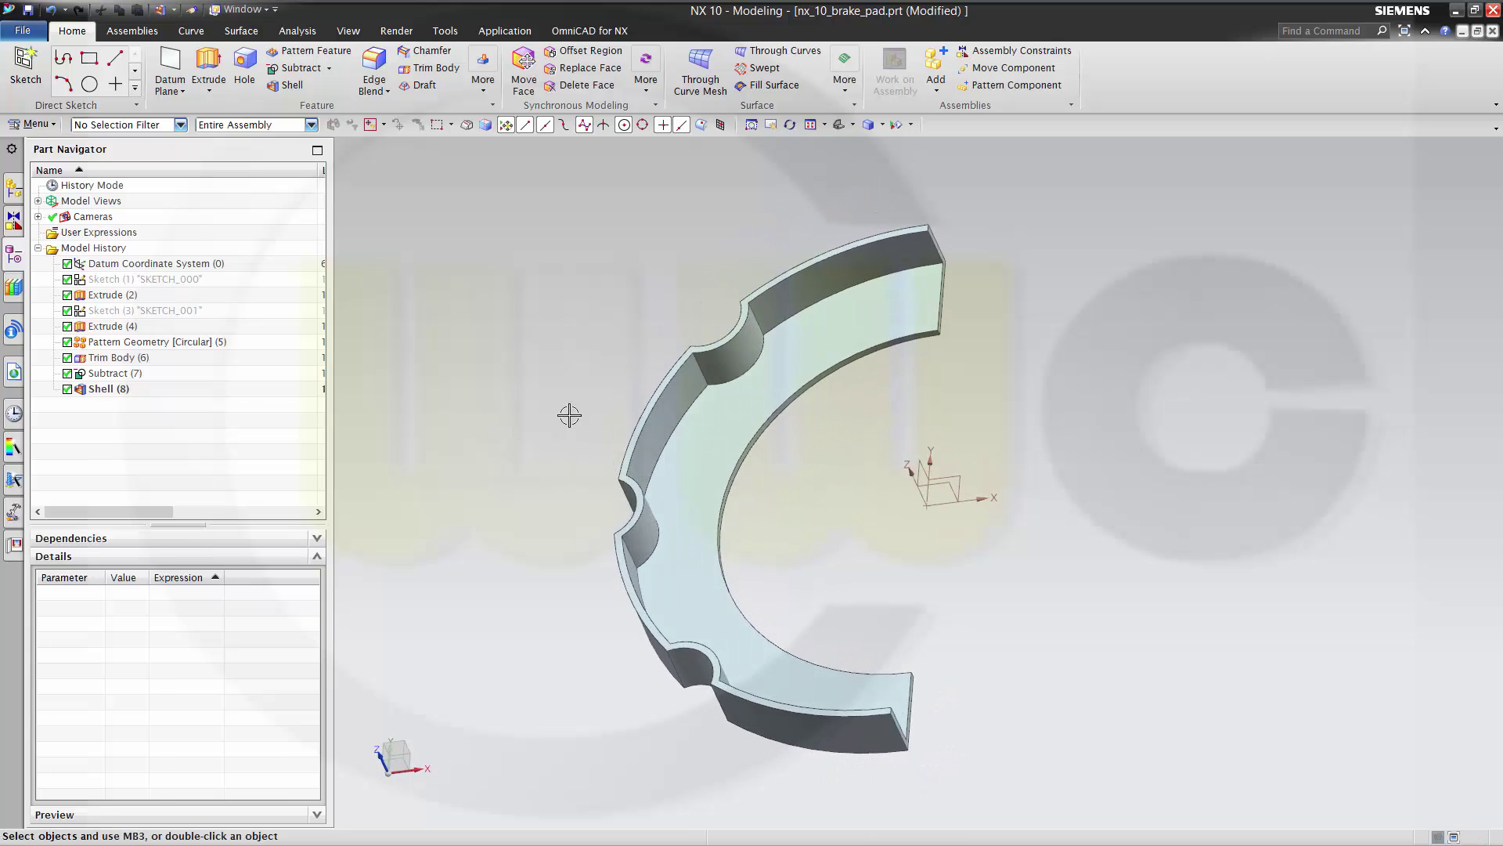
# - Add a 1 mm Edge Blend to six notch edges of the shelled pad
pyautogui.click(374, 66)
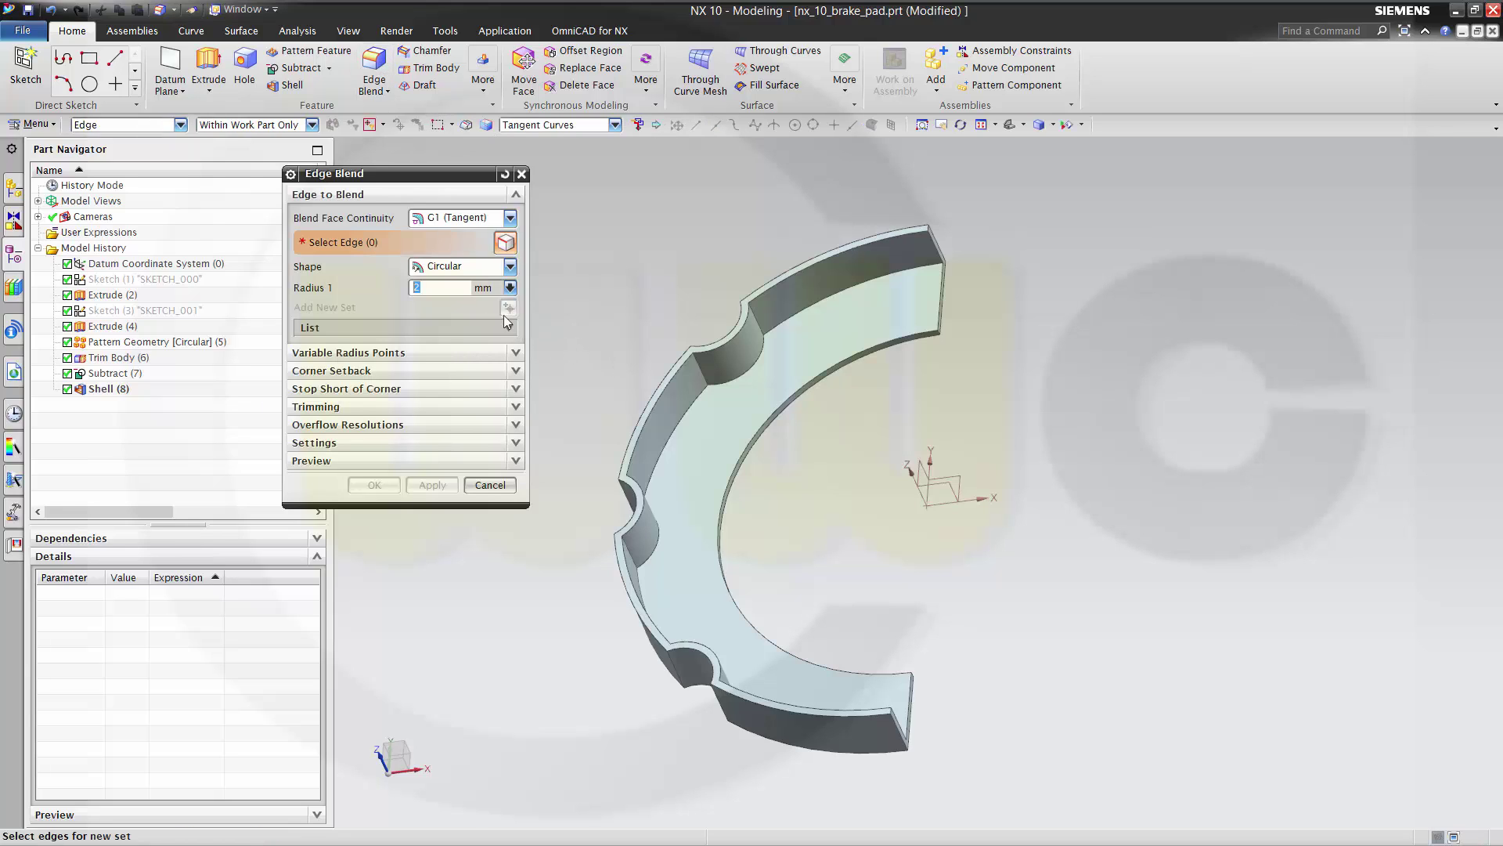
pyautogui.click(694, 392)
pyautogui.moveTo(694, 391); pyautogui.dragTo(846, 342, button='middle')
pyautogui.click(837, 284)
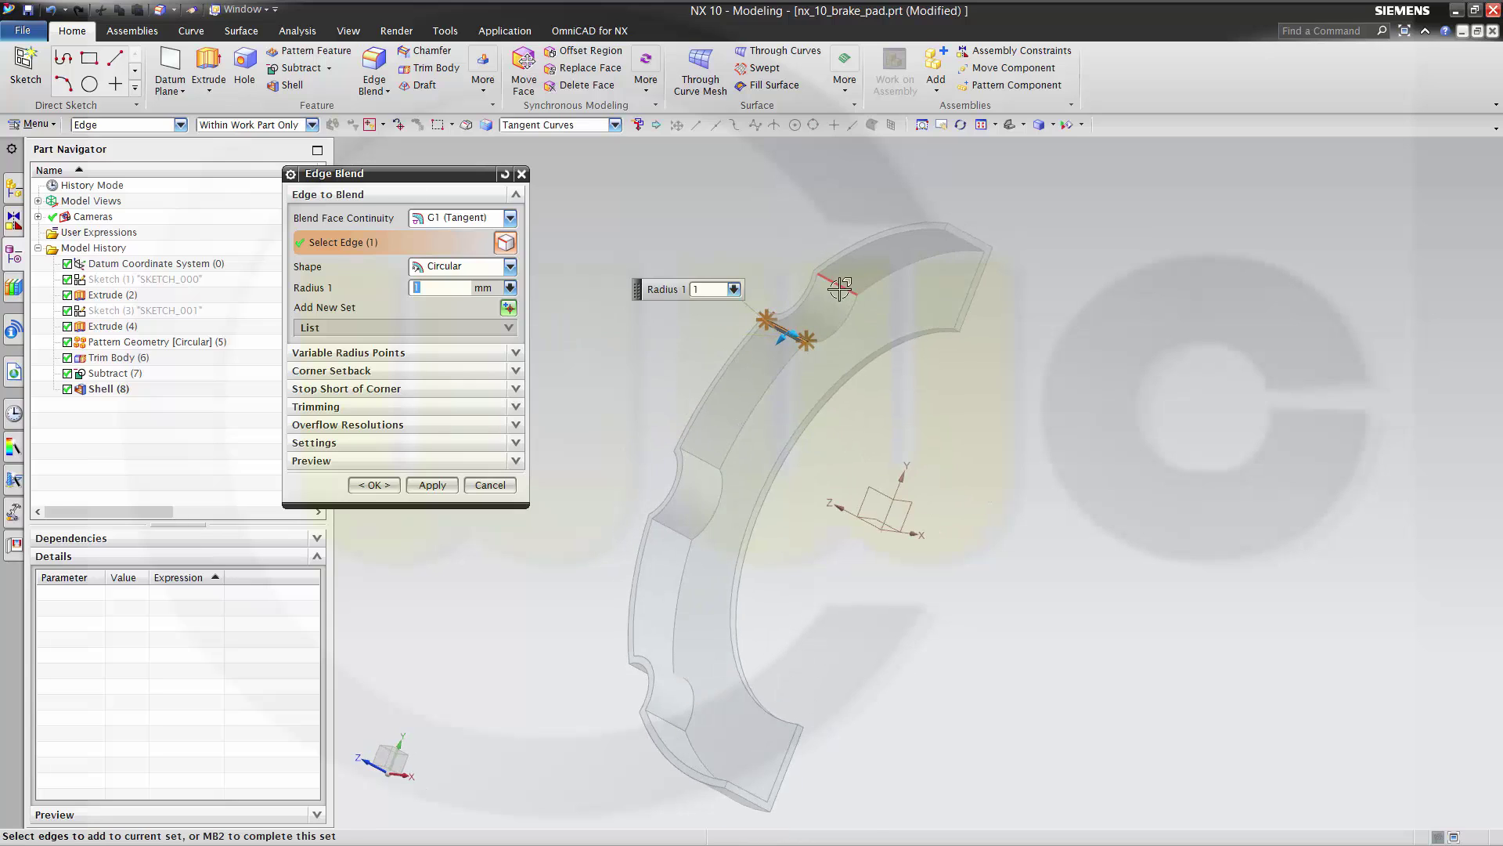
pyautogui.click(703, 462)
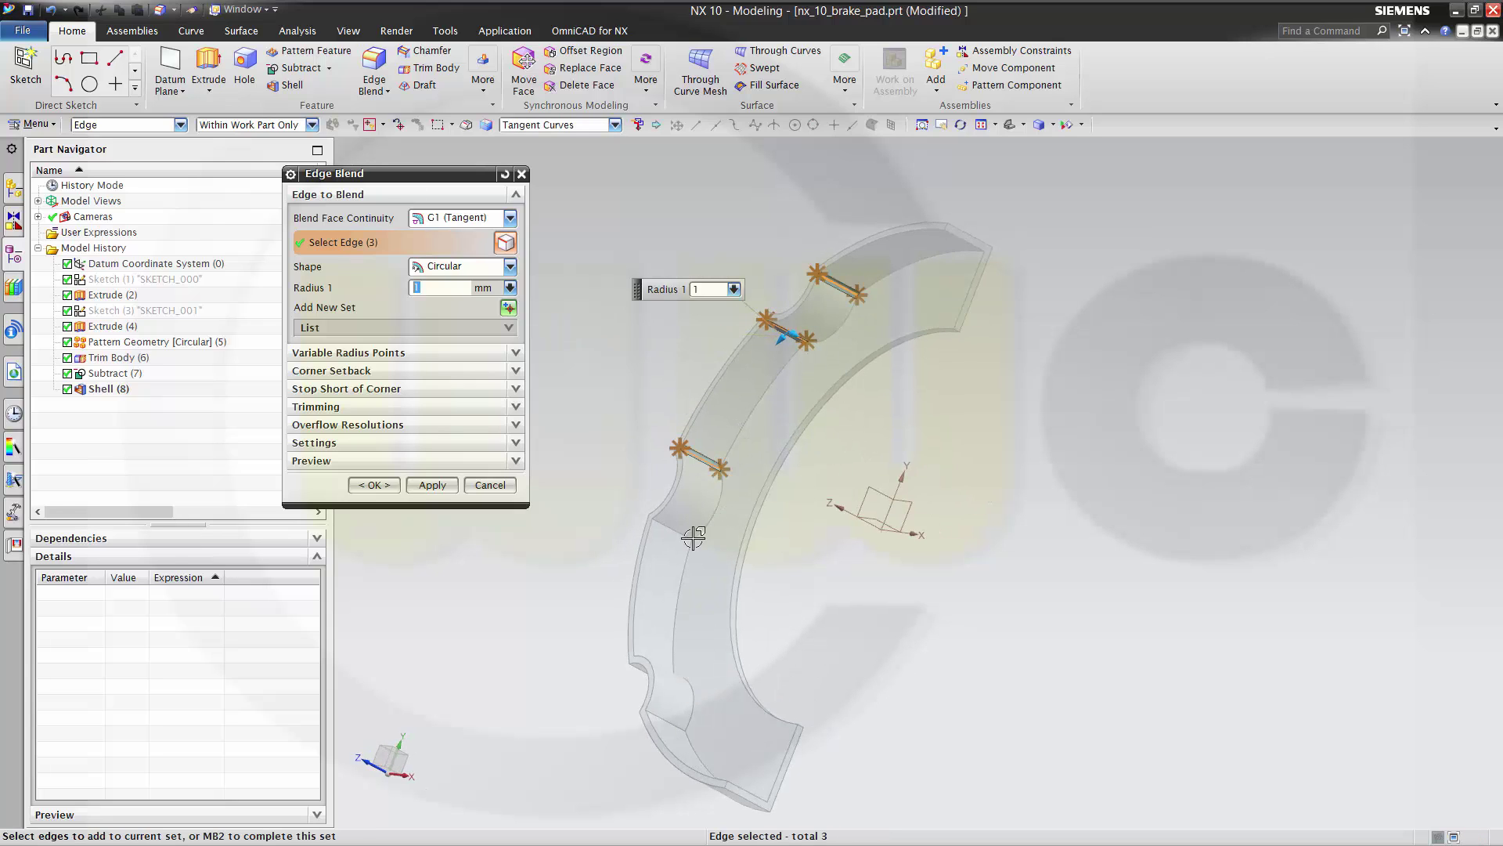
pyautogui.click(673, 530)
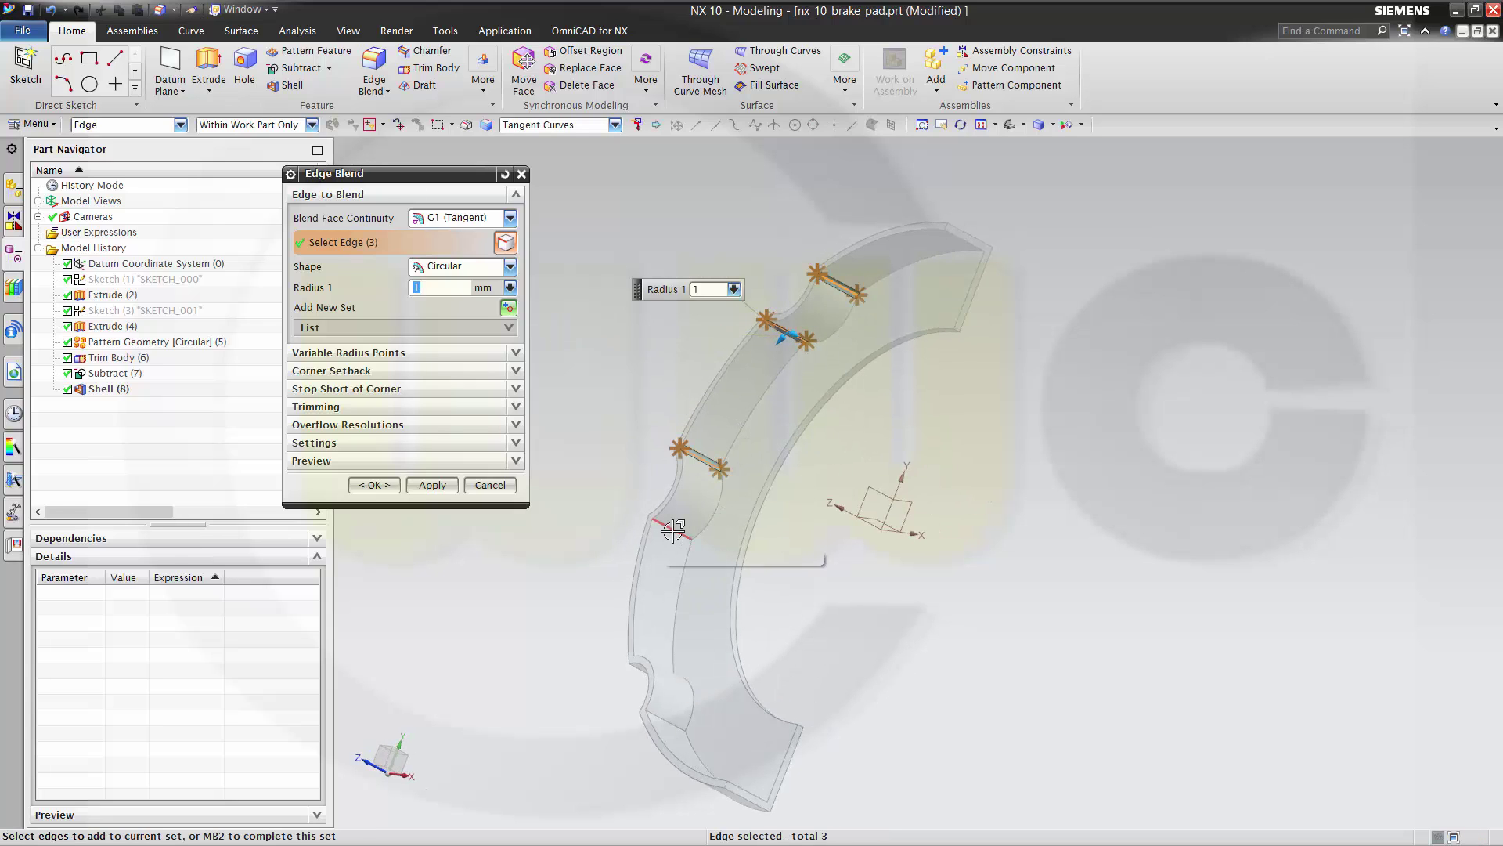
pyautogui.click(675, 724)
pyautogui.moveTo(751, 651); pyautogui.dragTo(705, 681, button='middle')
pyautogui.click(658, 630)
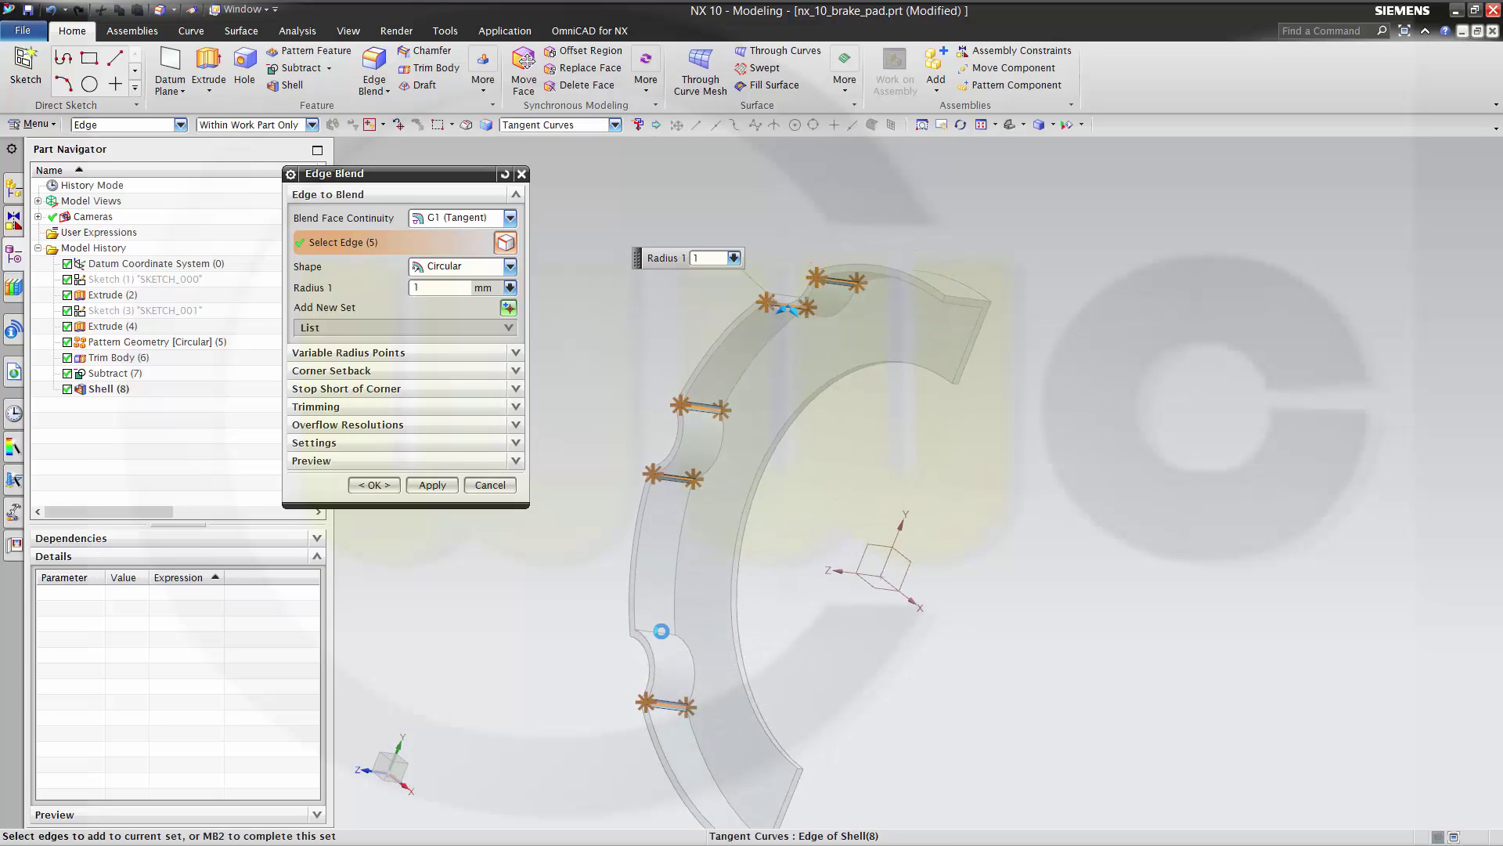
pyautogui.moveTo(579, 550); pyautogui.dragTo(630, 445, button='middle')
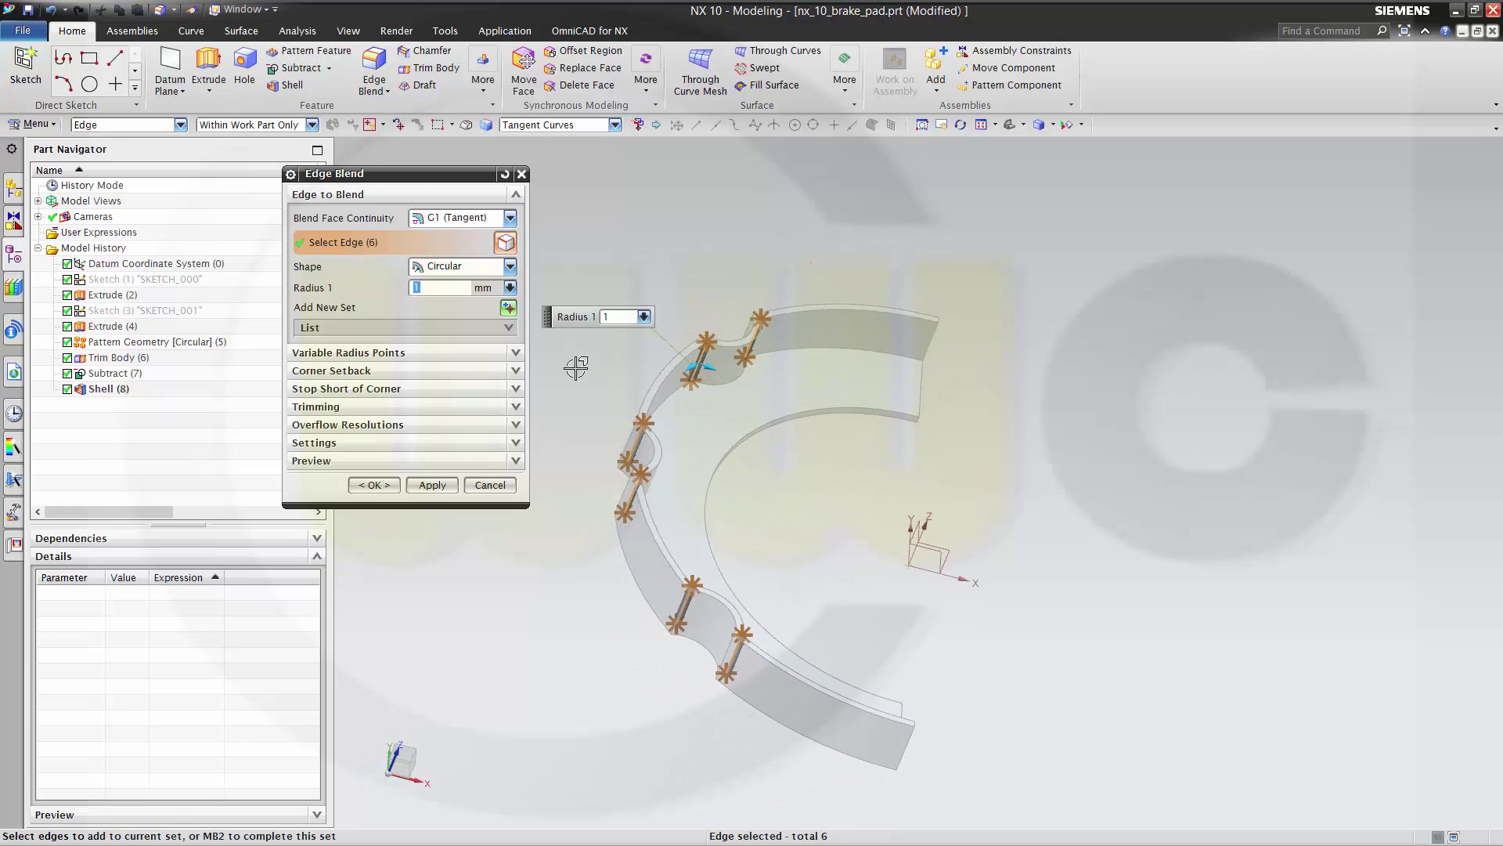
pyautogui.click(430, 484)
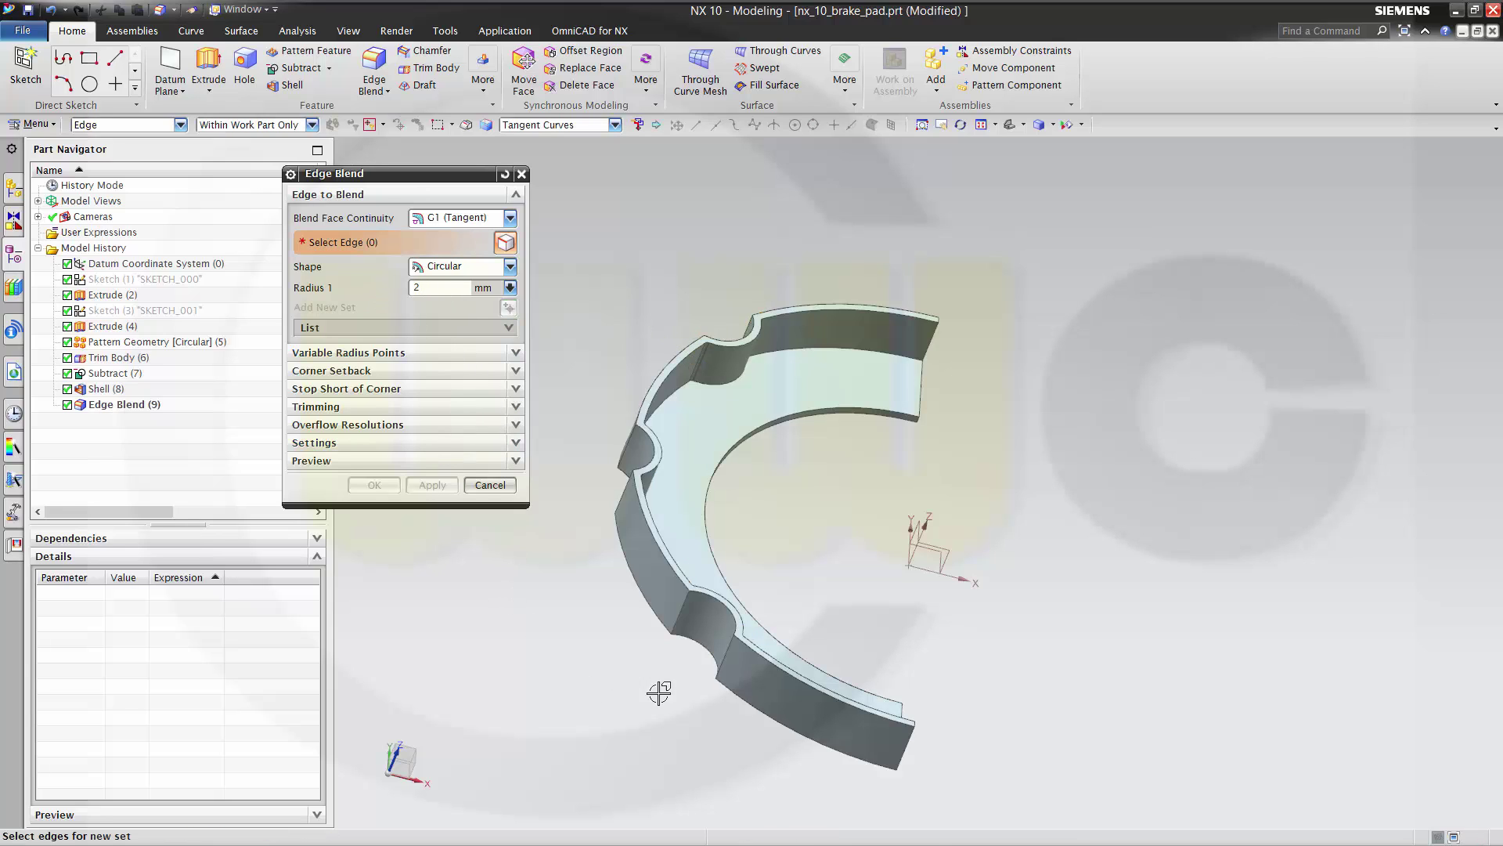
# - Blend the remaining notch edges with a 2 mm radius and finish the Edge Blend
pyautogui.click(721, 658)
pyautogui.click(681, 609)
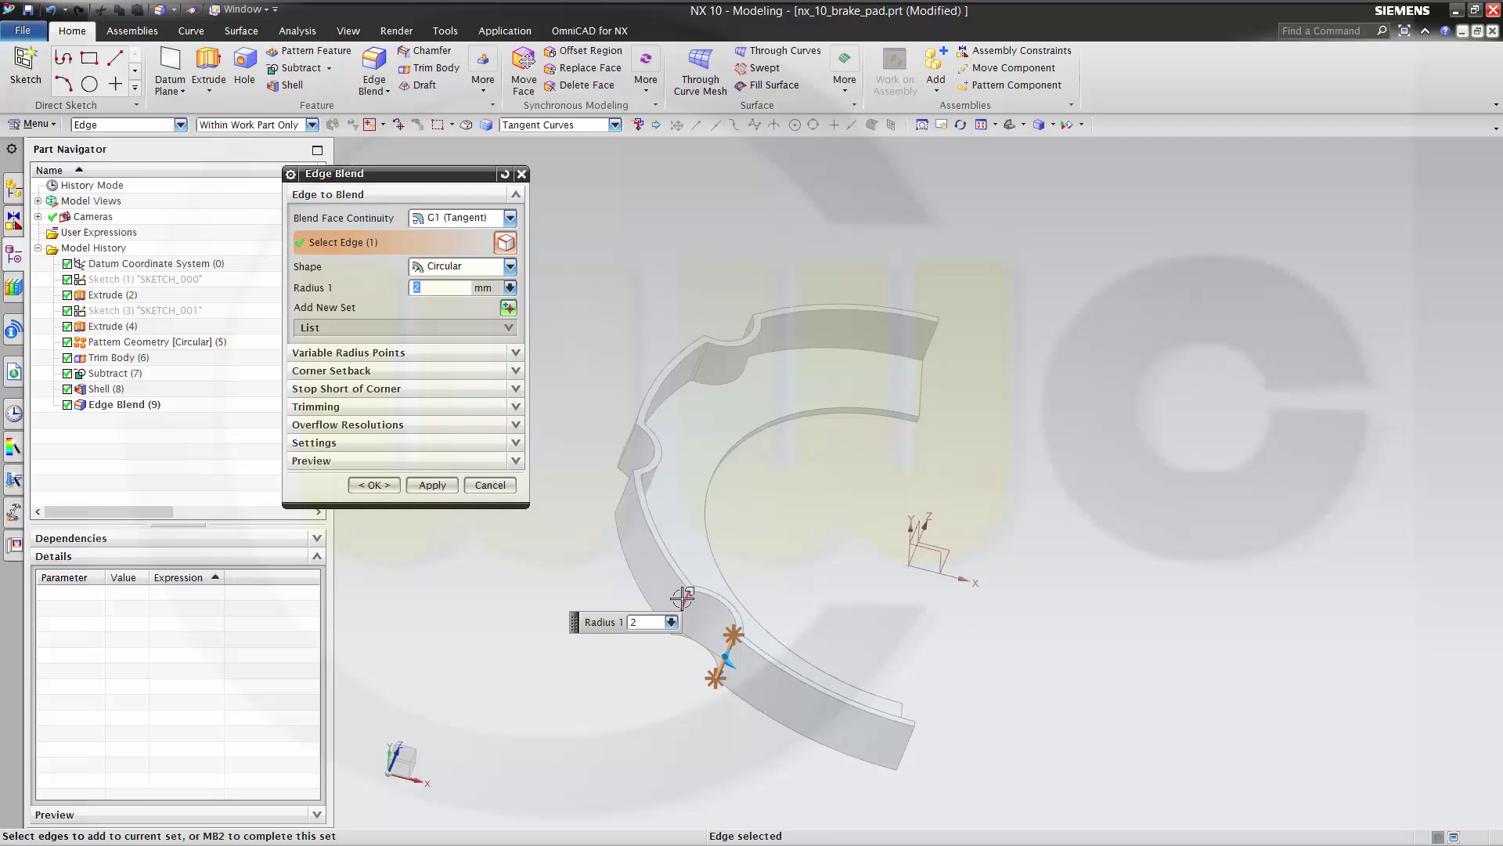
pyautogui.click(625, 483)
pyautogui.click(626, 443)
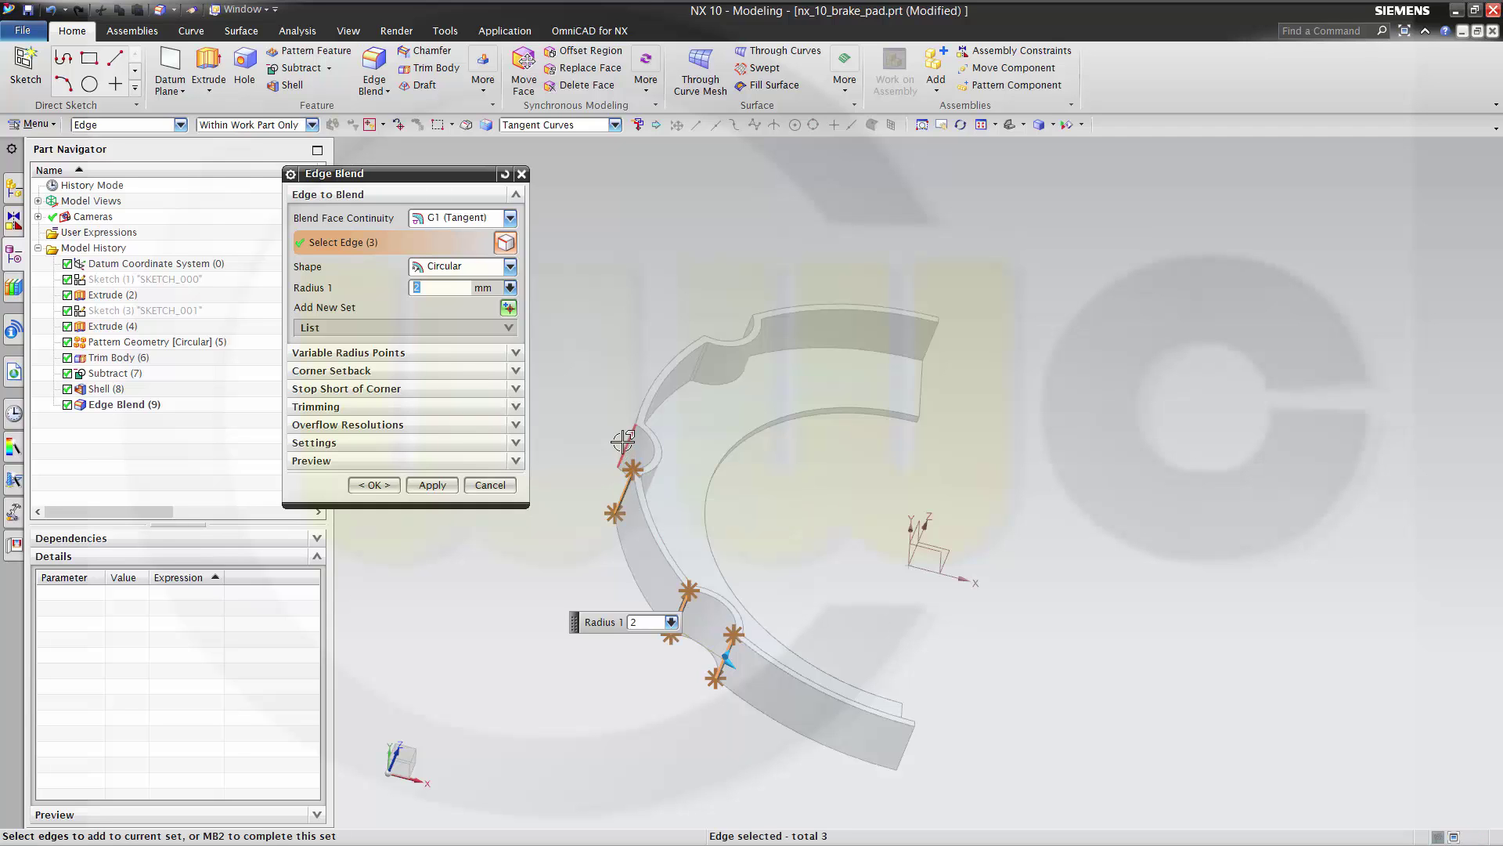
pyautogui.moveTo(799, 409); pyautogui.dragTo(704, 368, button='middle')
pyautogui.click(697, 359)
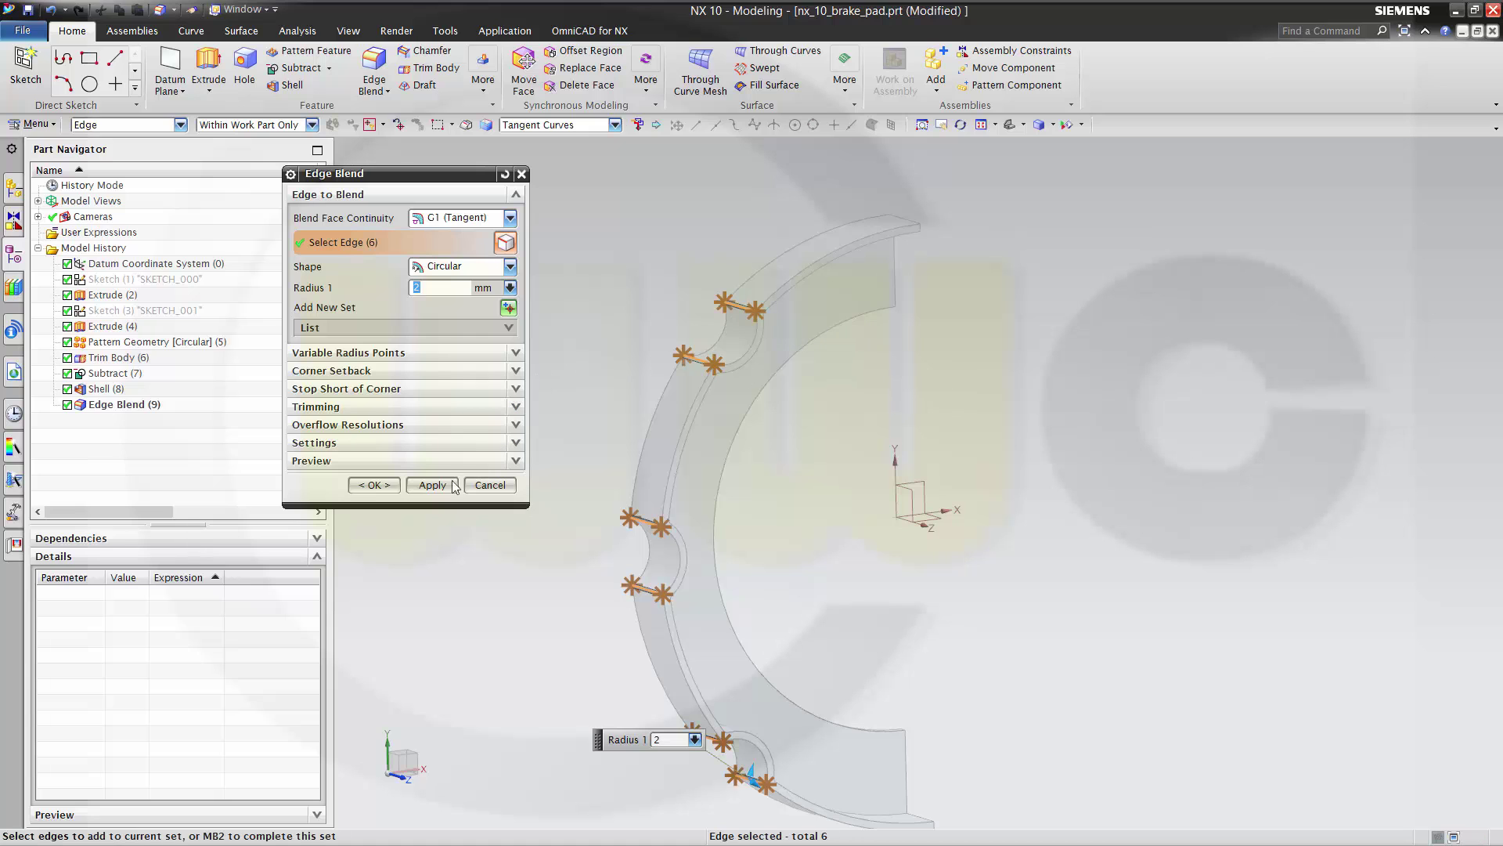
pyautogui.click(391, 485)
pyautogui.moveTo(752, 486); pyautogui.dragTo(755, 560, button='middle')
# - Add Ø10 mm Through Body simple holes at the midpoints of both end edges of the pad
pyautogui.click(256, 66)
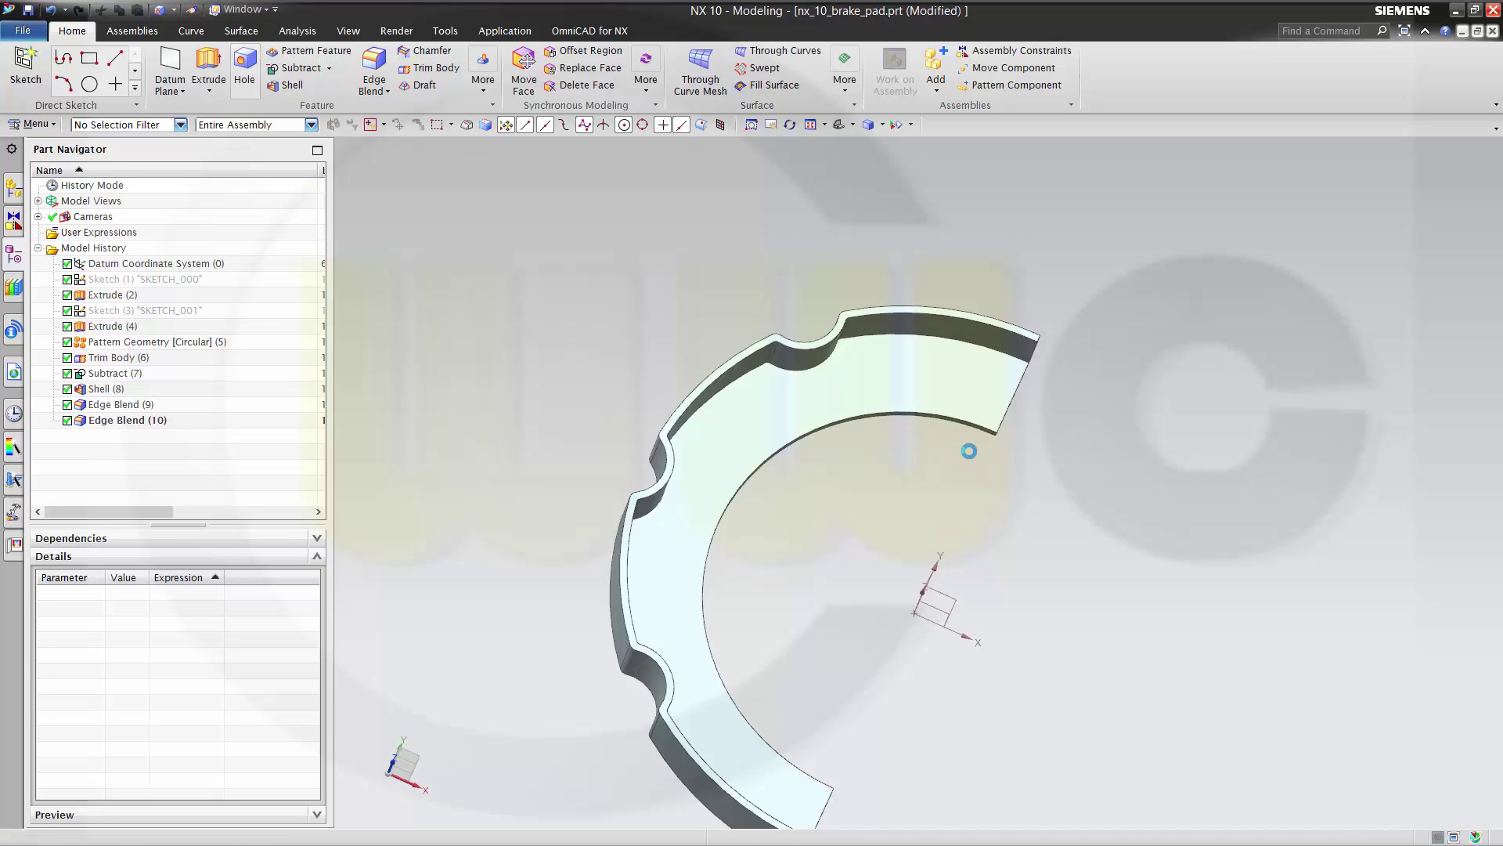
pyautogui.moveTo(1022, 513); pyautogui.dragTo(936, 481, button='middle')
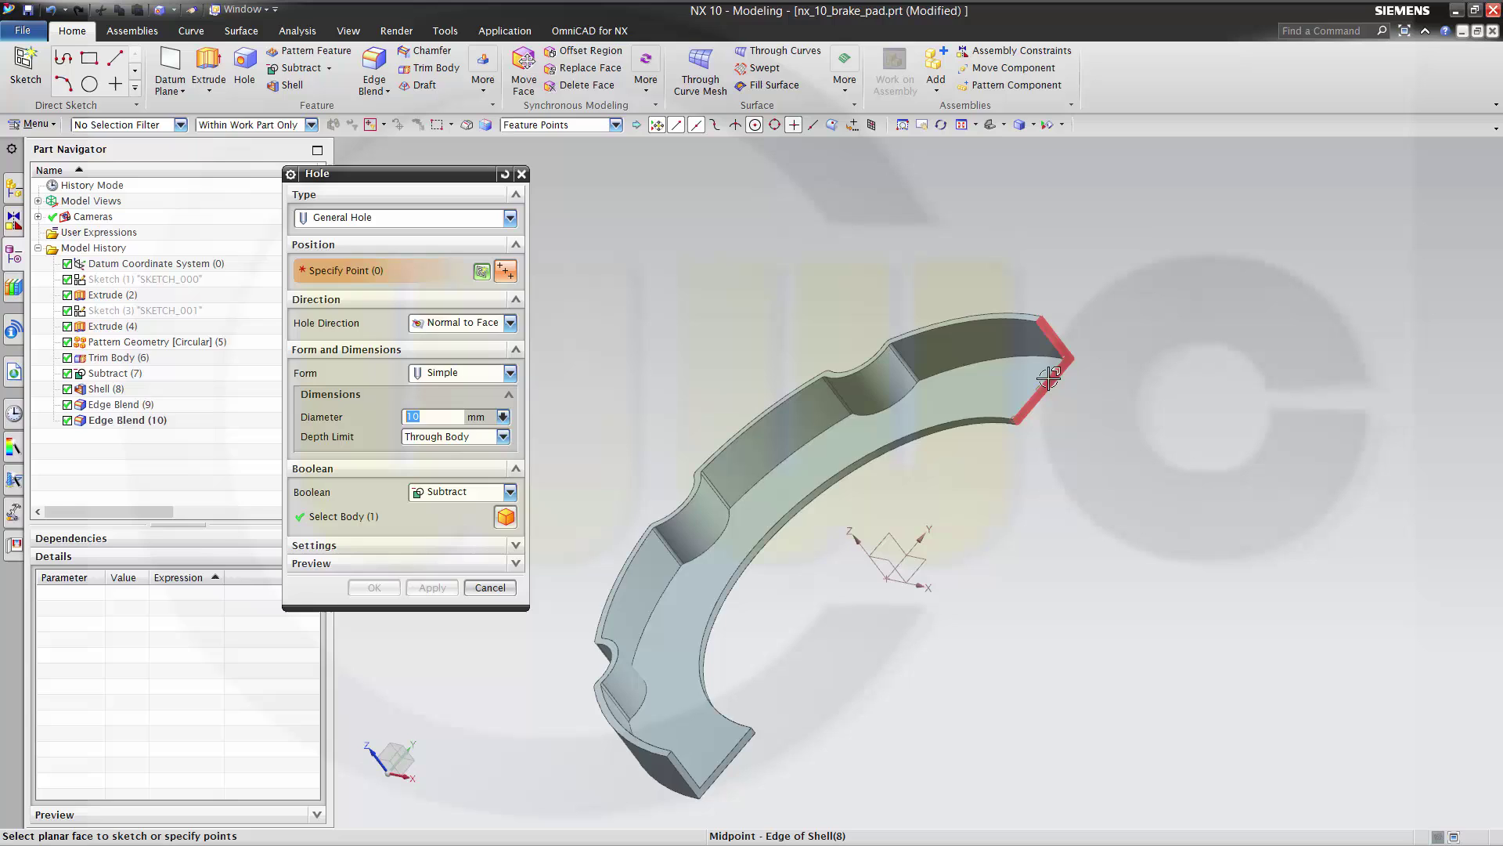
pyautogui.click(1039, 389)
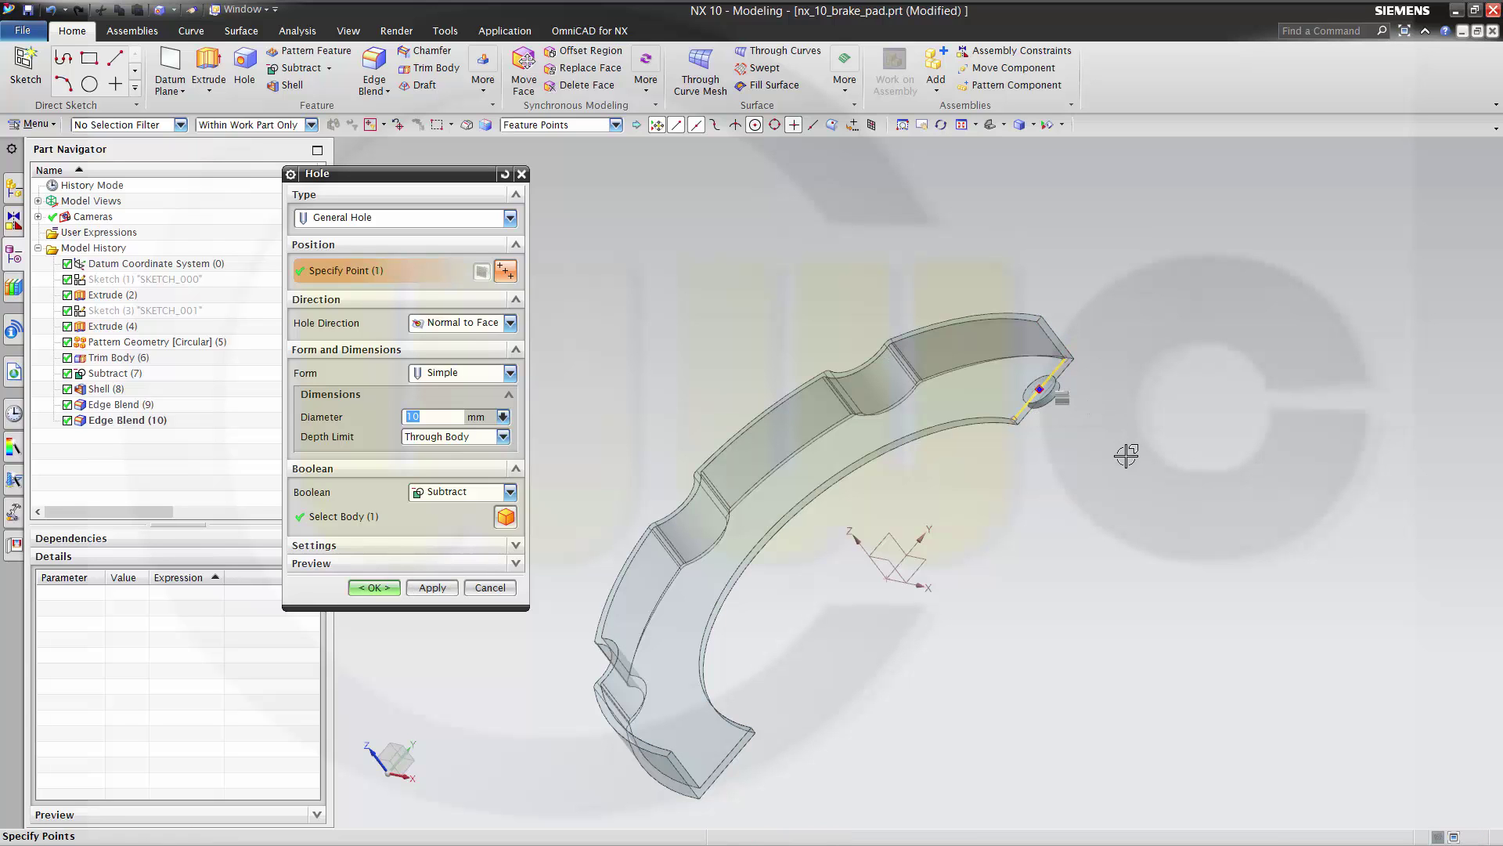
pyautogui.moveTo(1050, 503); pyautogui.dragTo(1013, 574, button='middle')
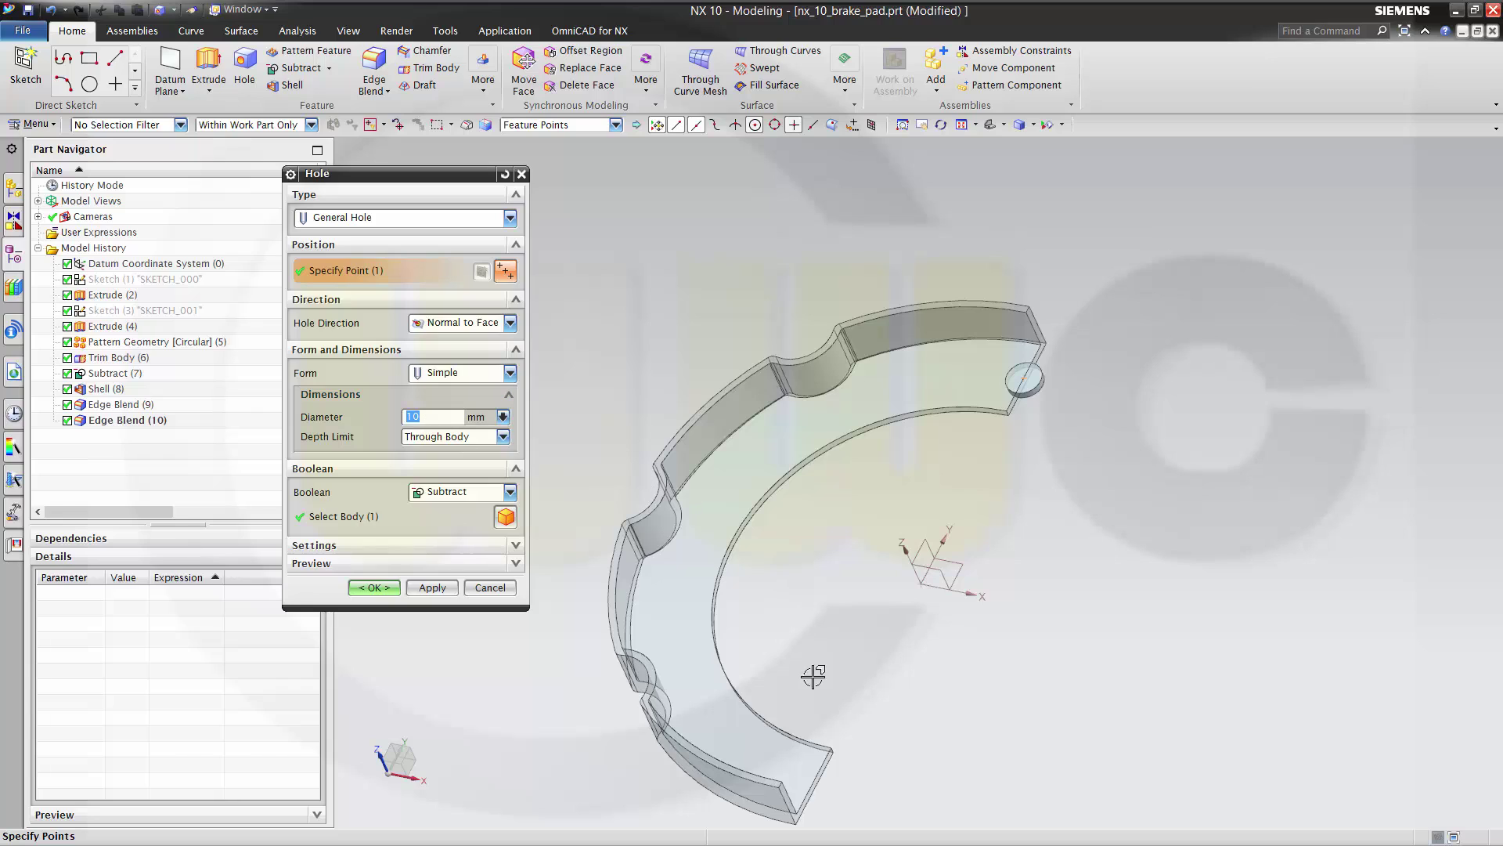
pyautogui.click(811, 780)
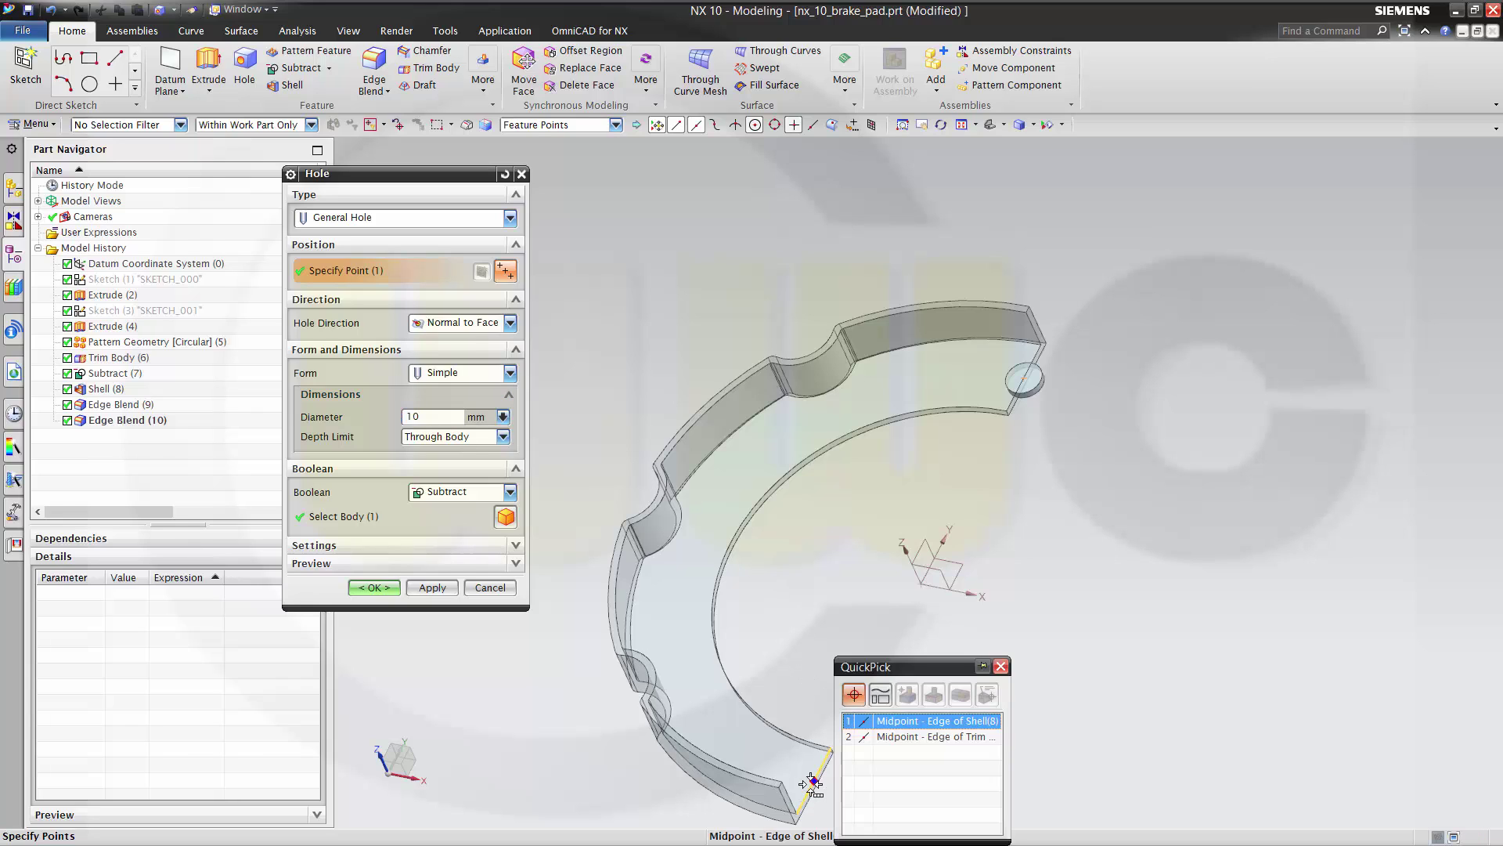
pyautogui.click(934, 722)
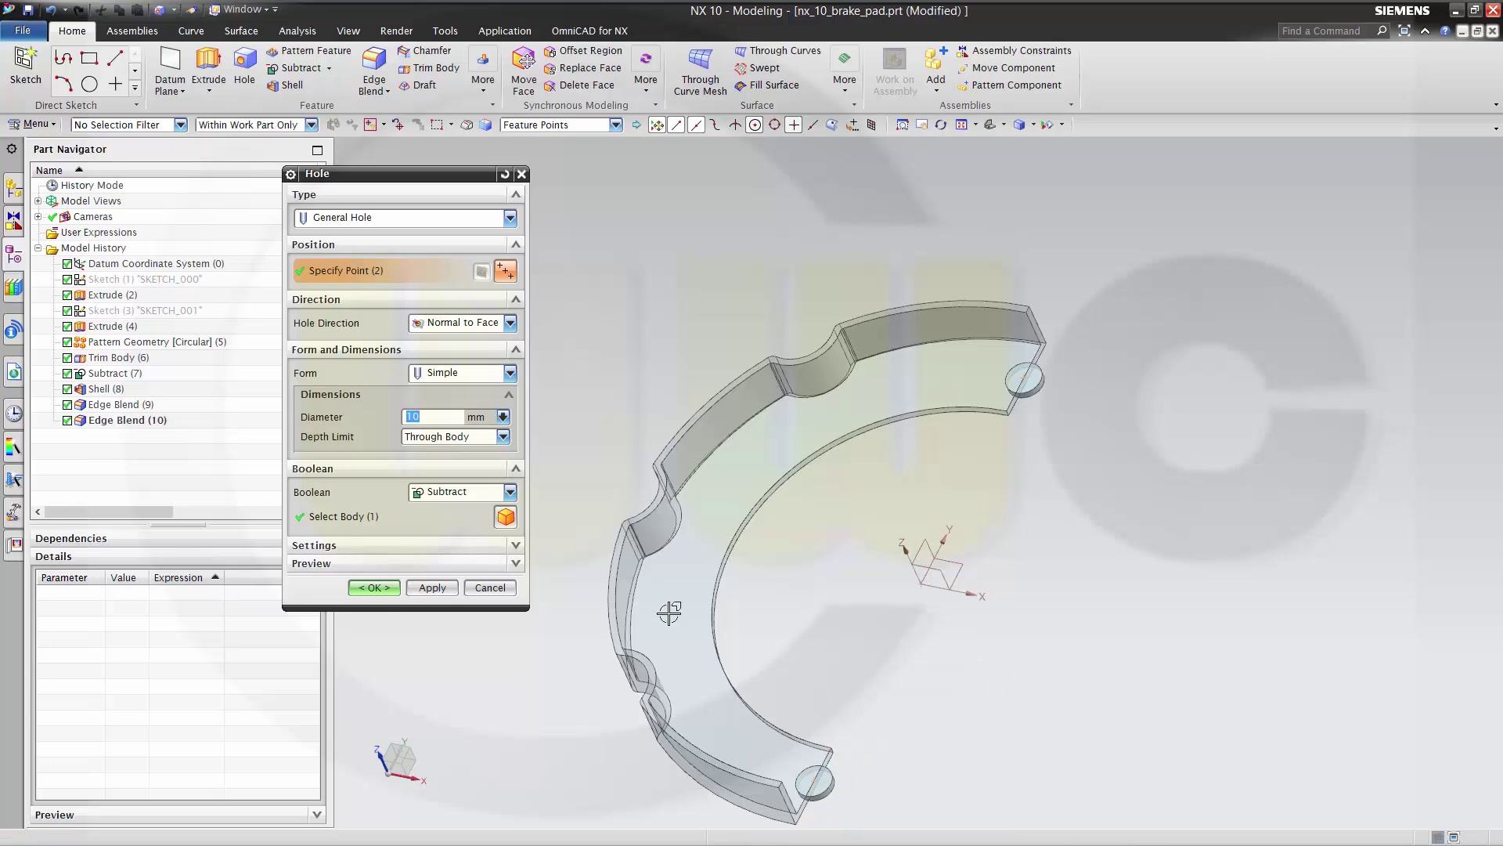
pyautogui.click(389, 593)
pyautogui.moveTo(423, 594); pyautogui.dragTo(717, 434, button='middle')
pyautogui.scroll(4, 822, 490)
pyautogui.scroll(-5, 840, 487)
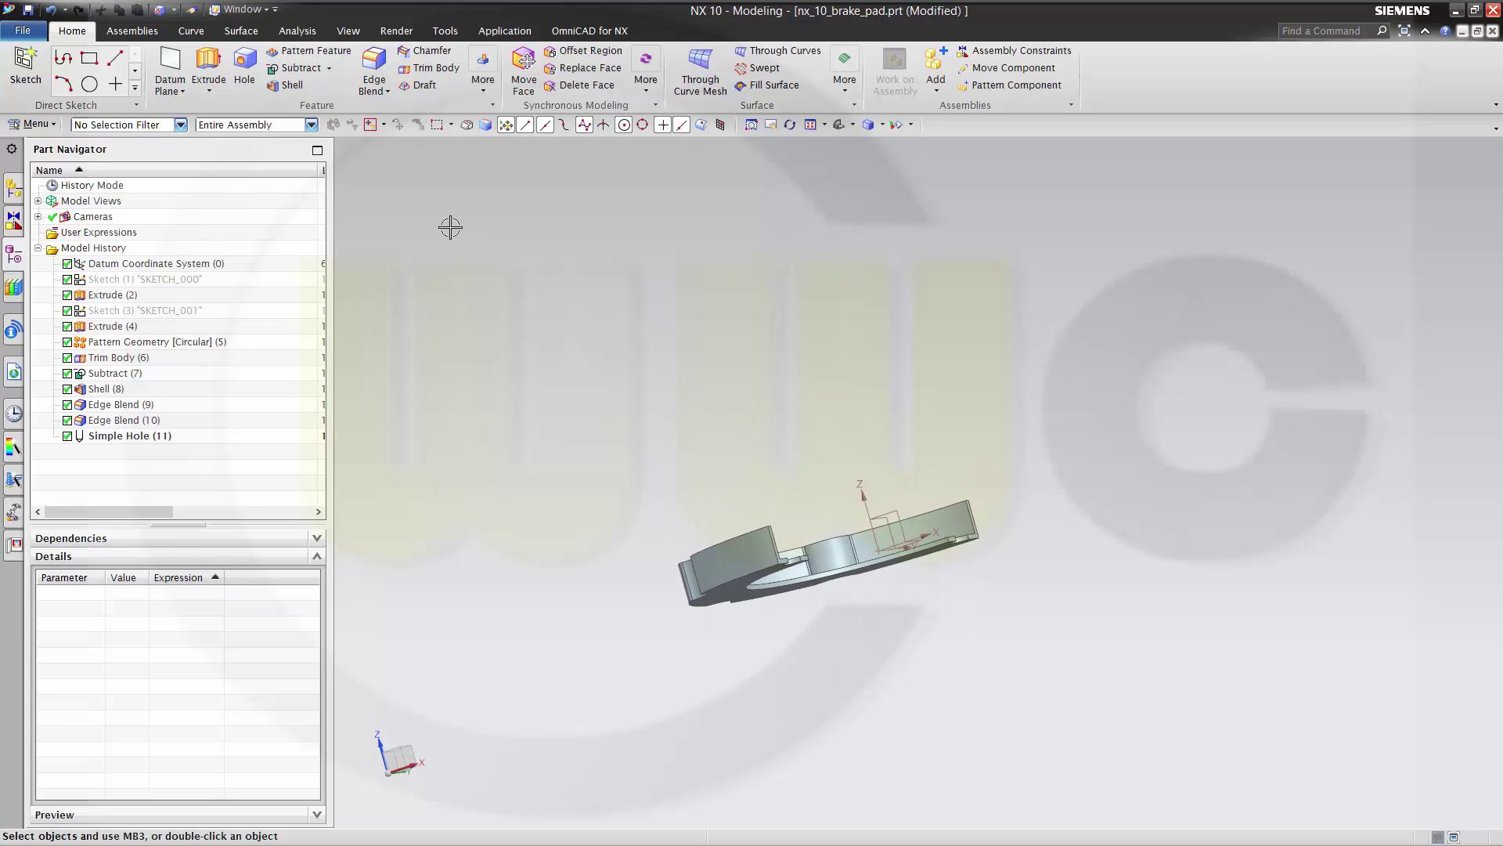
# - Use Mirror Geometry to copy the brake pad solid body about the datum XY plane
pyautogui.click(482, 87)
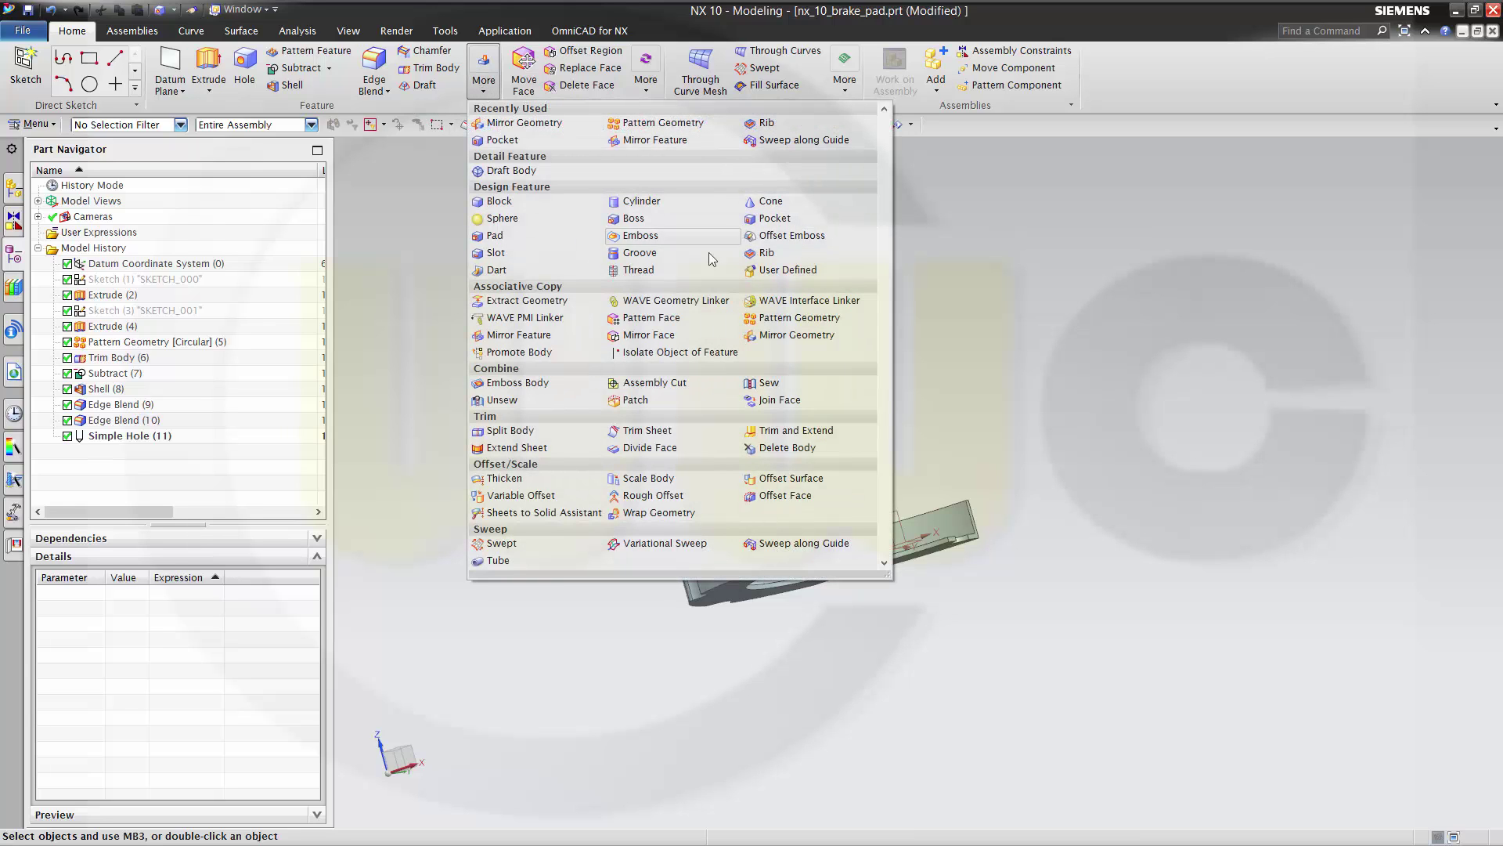
pyautogui.click(795, 342)
pyautogui.moveTo(850, 352); pyautogui.dragTo(795, 473, button='middle')
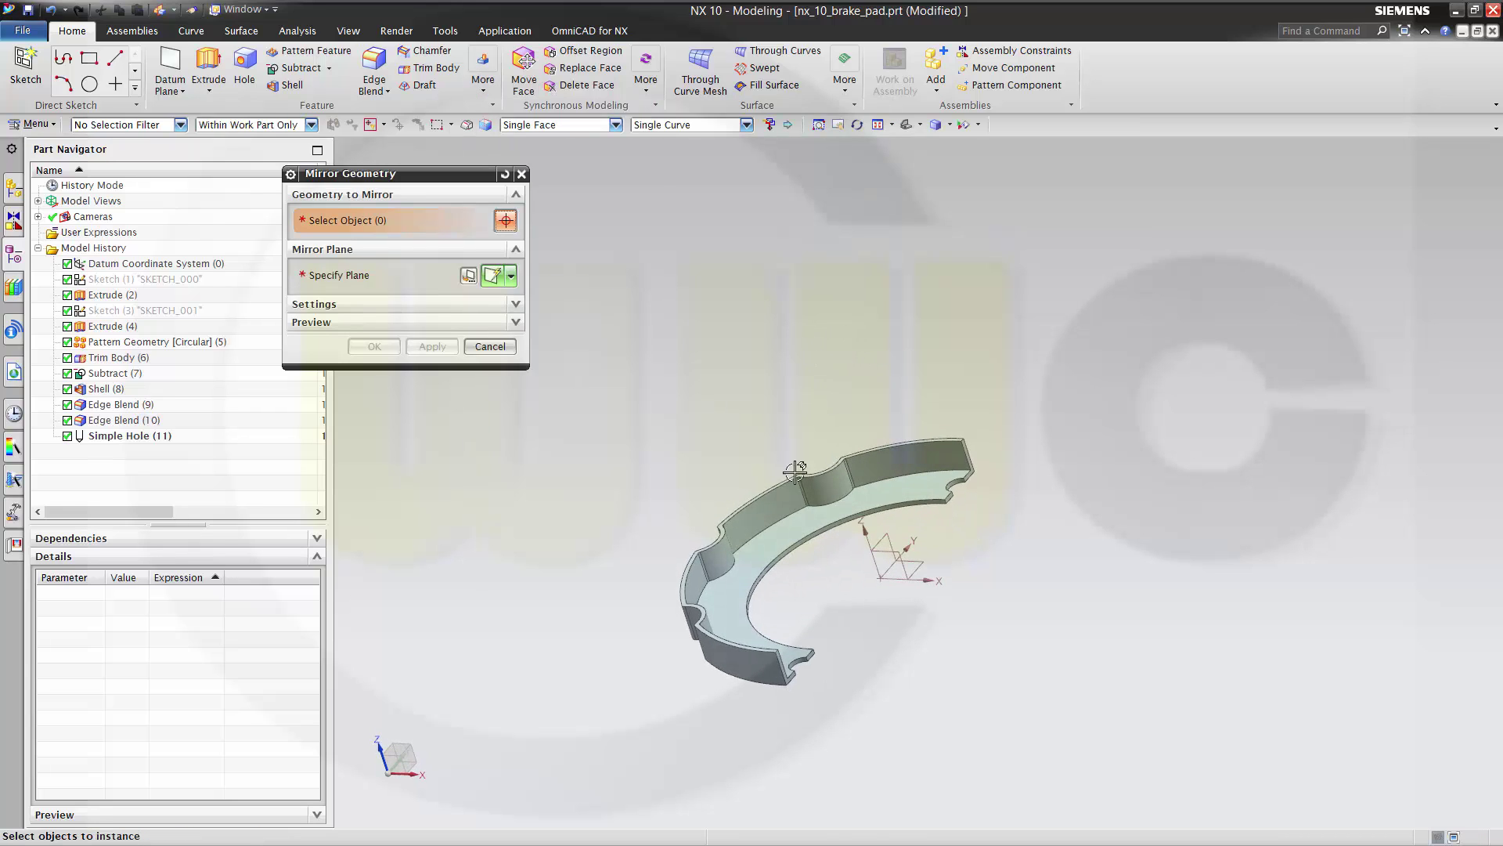
pyautogui.click(783, 517)
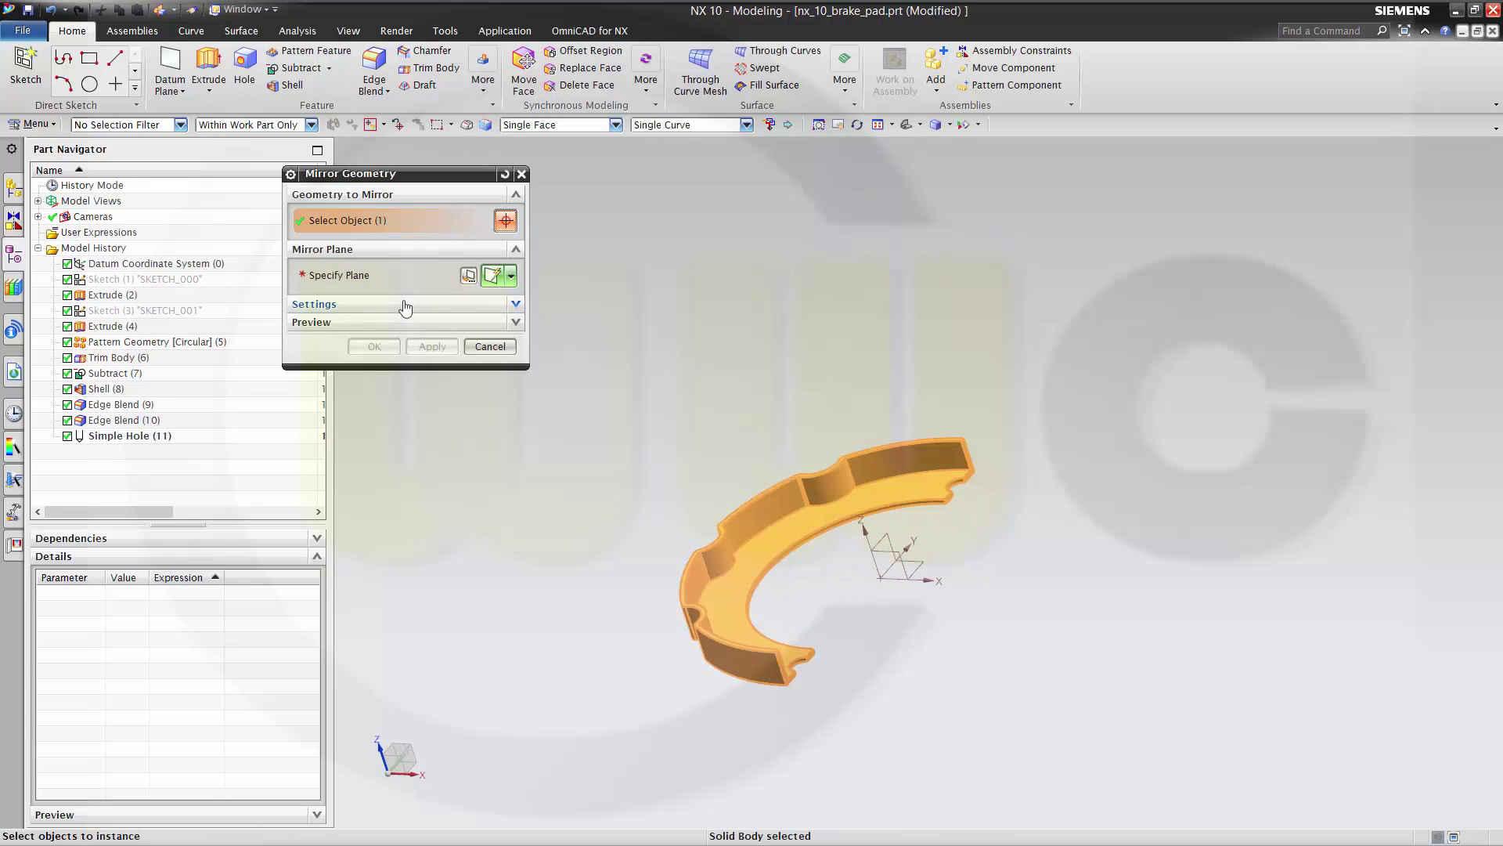
pyautogui.middleClick(611, 337)
pyautogui.moveTo(896, 606); pyautogui.dragTo(875, 623, button='middle')
pyautogui.click(888, 591)
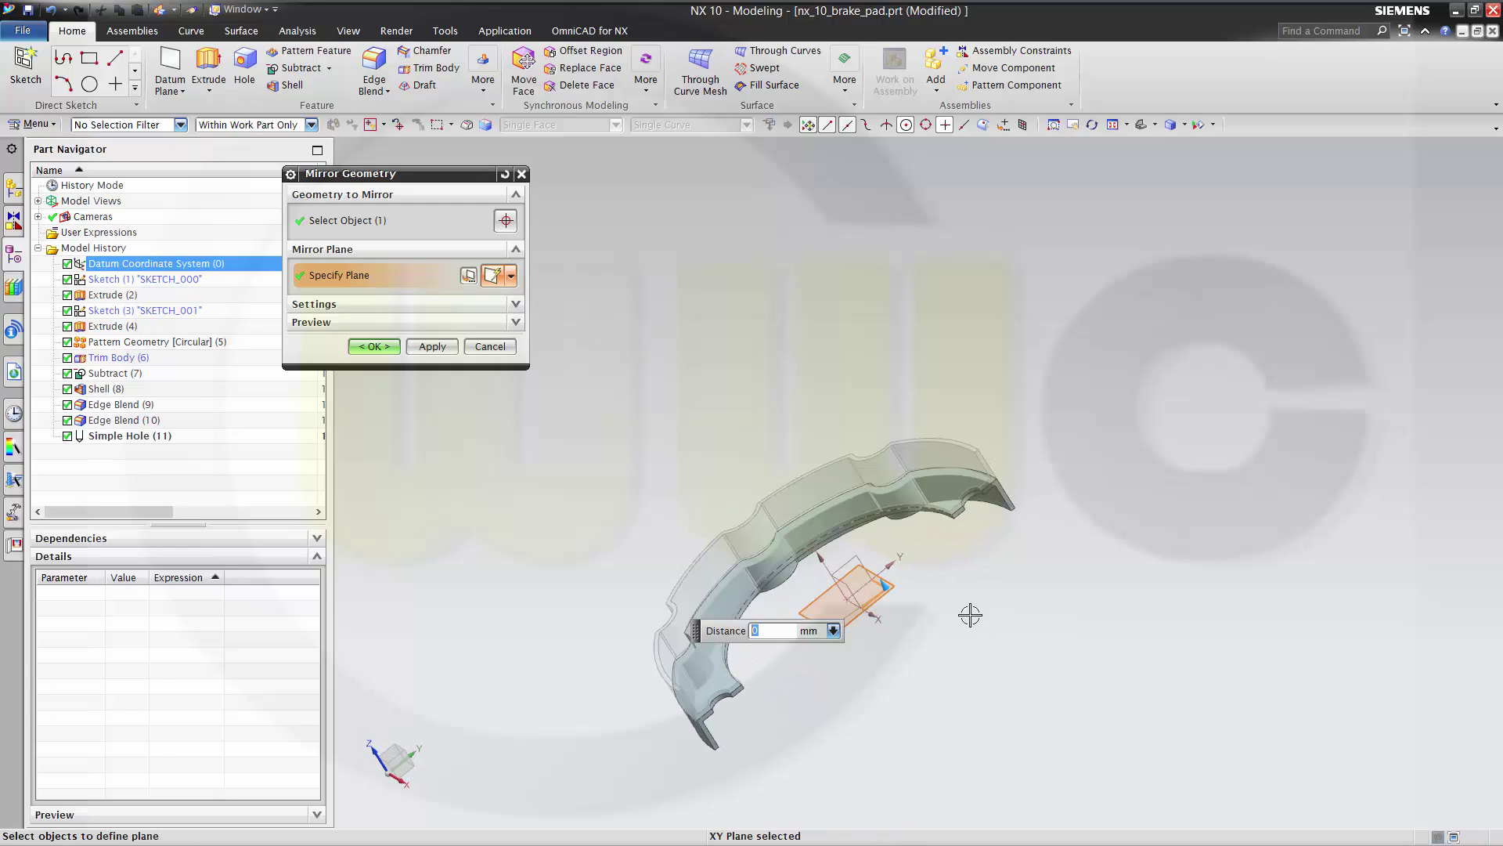
pyautogui.moveTo(715, 449); pyautogui.dragTo(604, 399, button='middle')
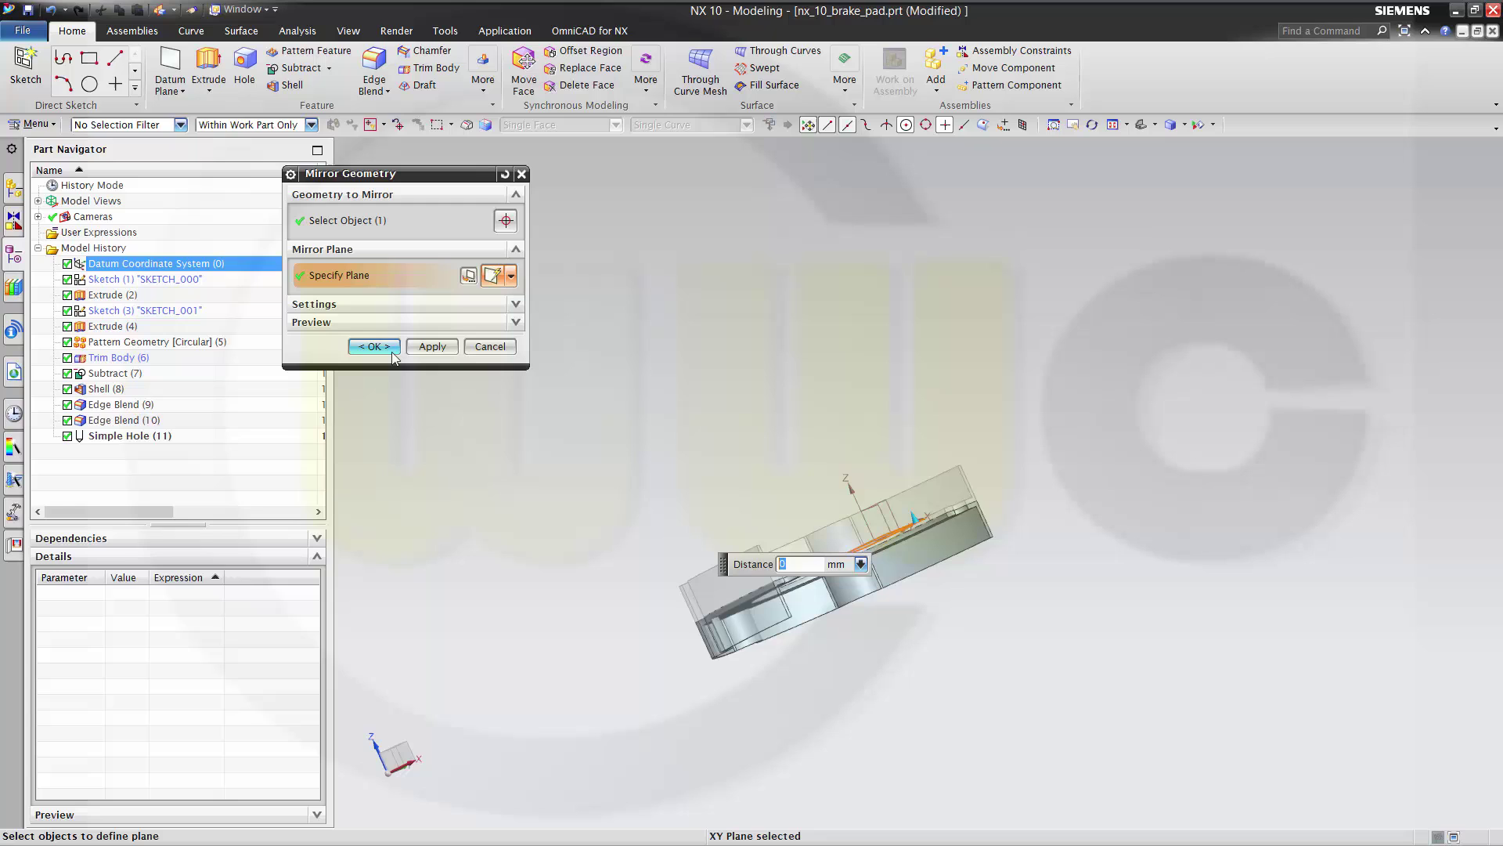
pyautogui.click(424, 345)
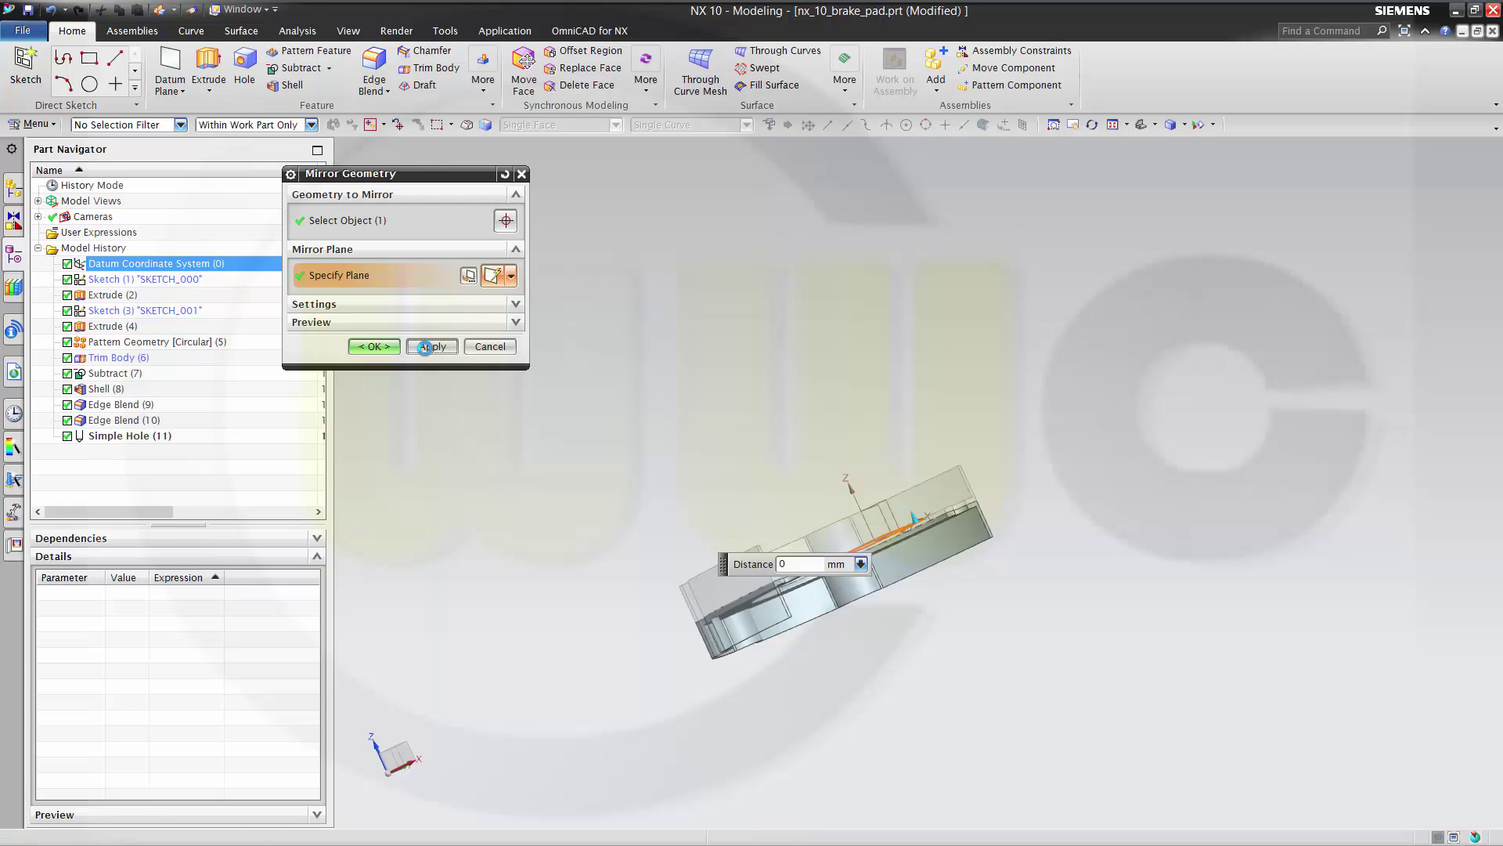
pyautogui.moveTo(627, 368); pyautogui.dragTo(674, 384, button='middle')
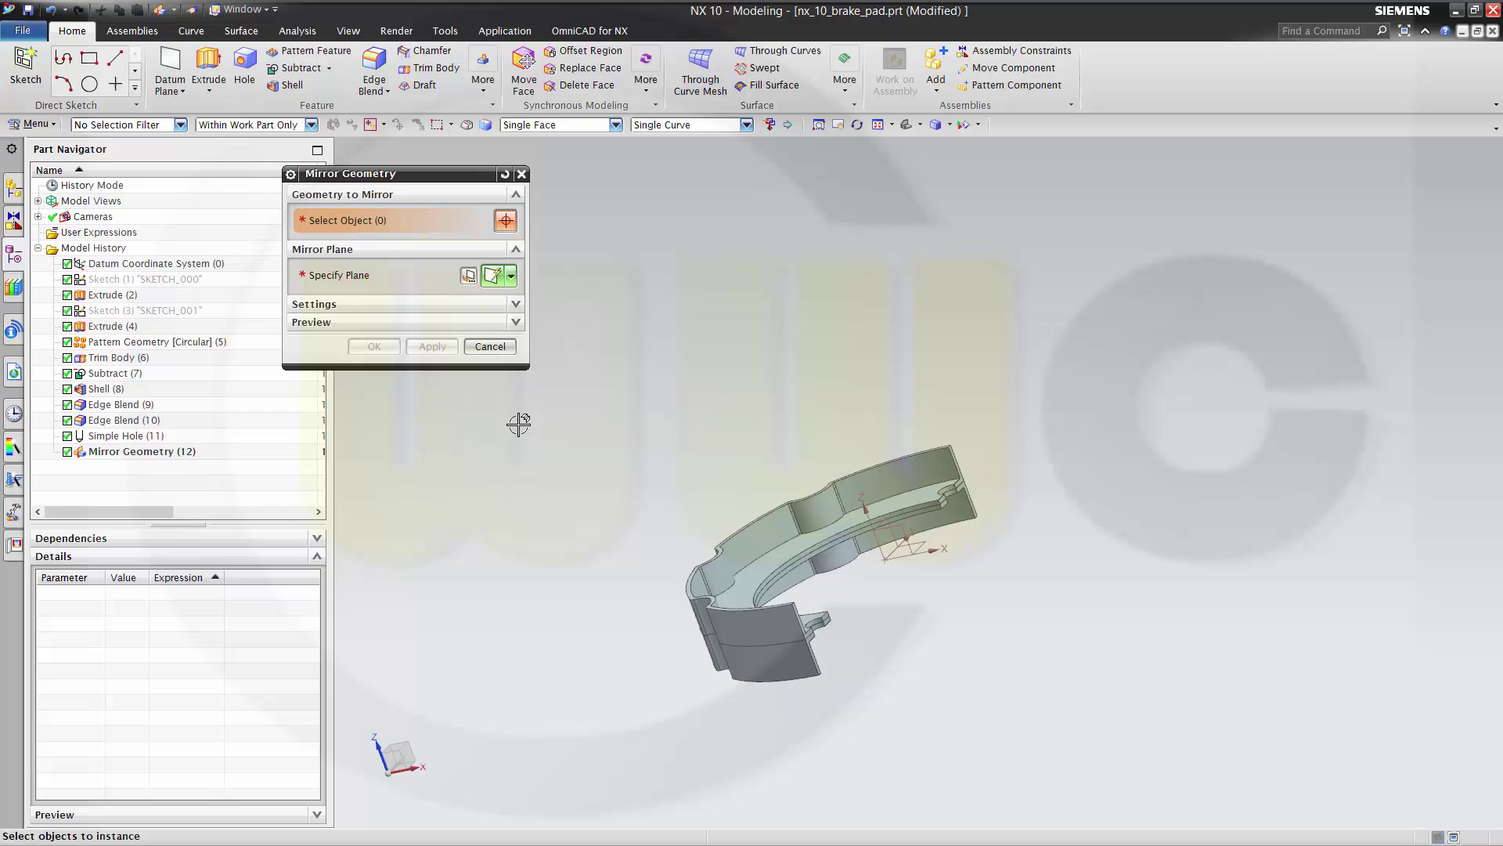
pyautogui.click(489, 346)
pyautogui.moveTo(530, 352); pyautogui.dragTo(681, 396, button='middle')
# - Unite the brake pad (target) with its mirrored body (tool) into one solid
pyautogui.click(329, 68)
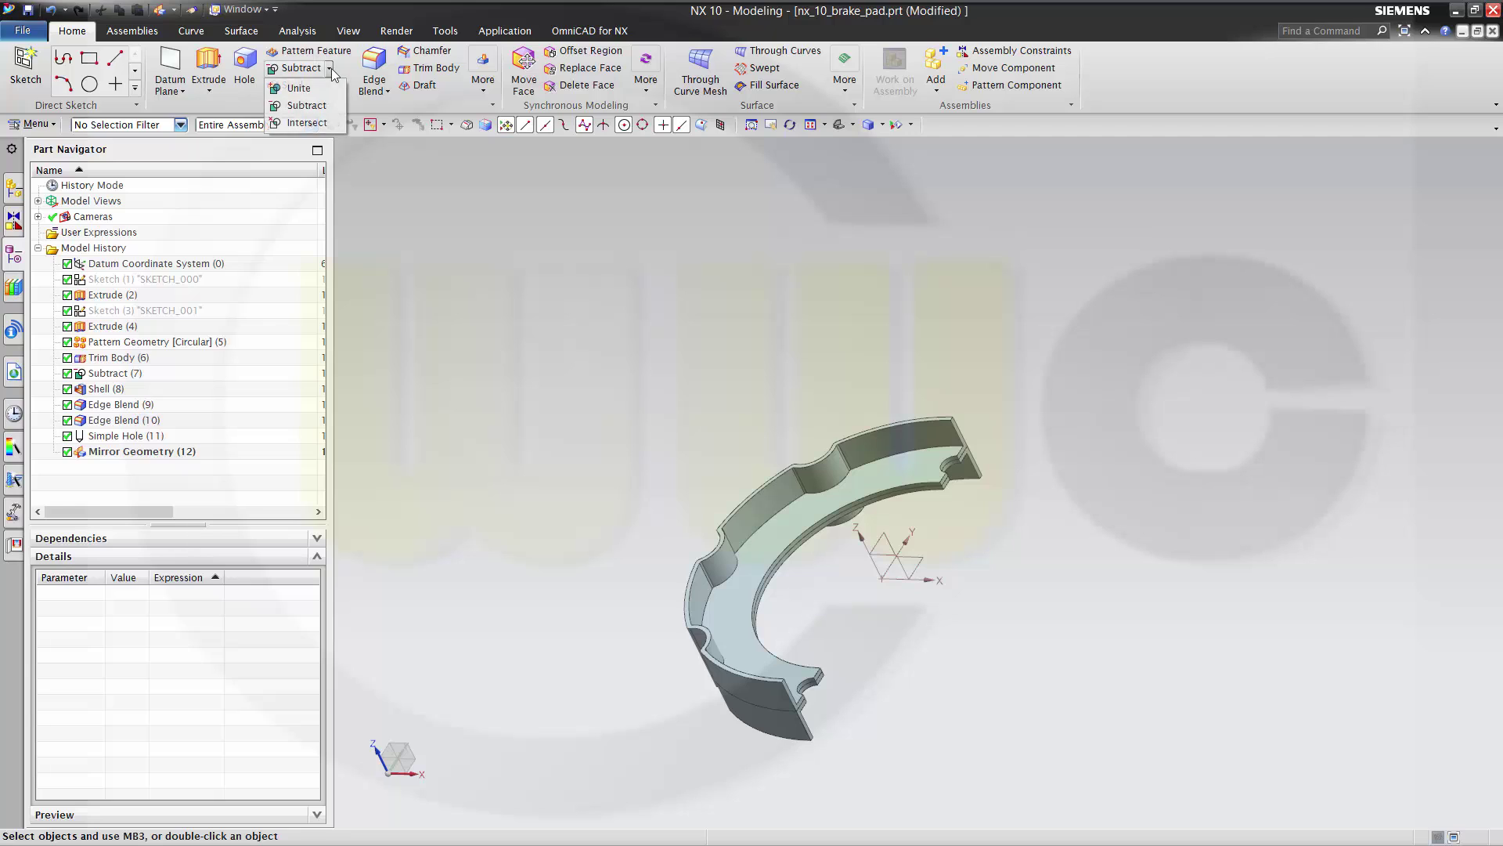
pyautogui.click(317, 88)
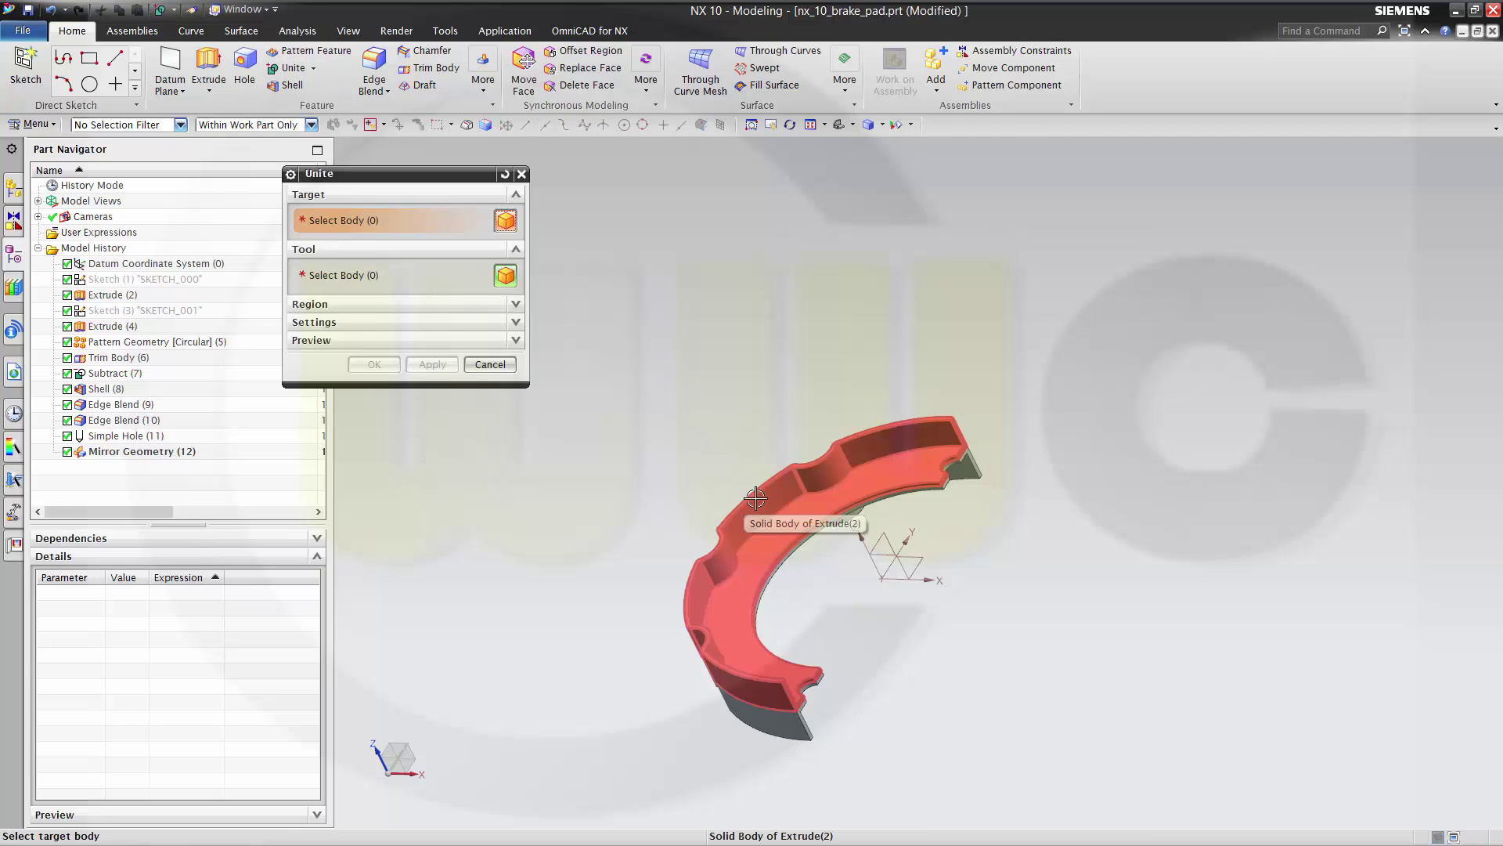
pyautogui.click(782, 579)
pyautogui.moveTo(849, 603); pyautogui.dragTo(820, 600, button='middle')
pyautogui.click(819, 600)
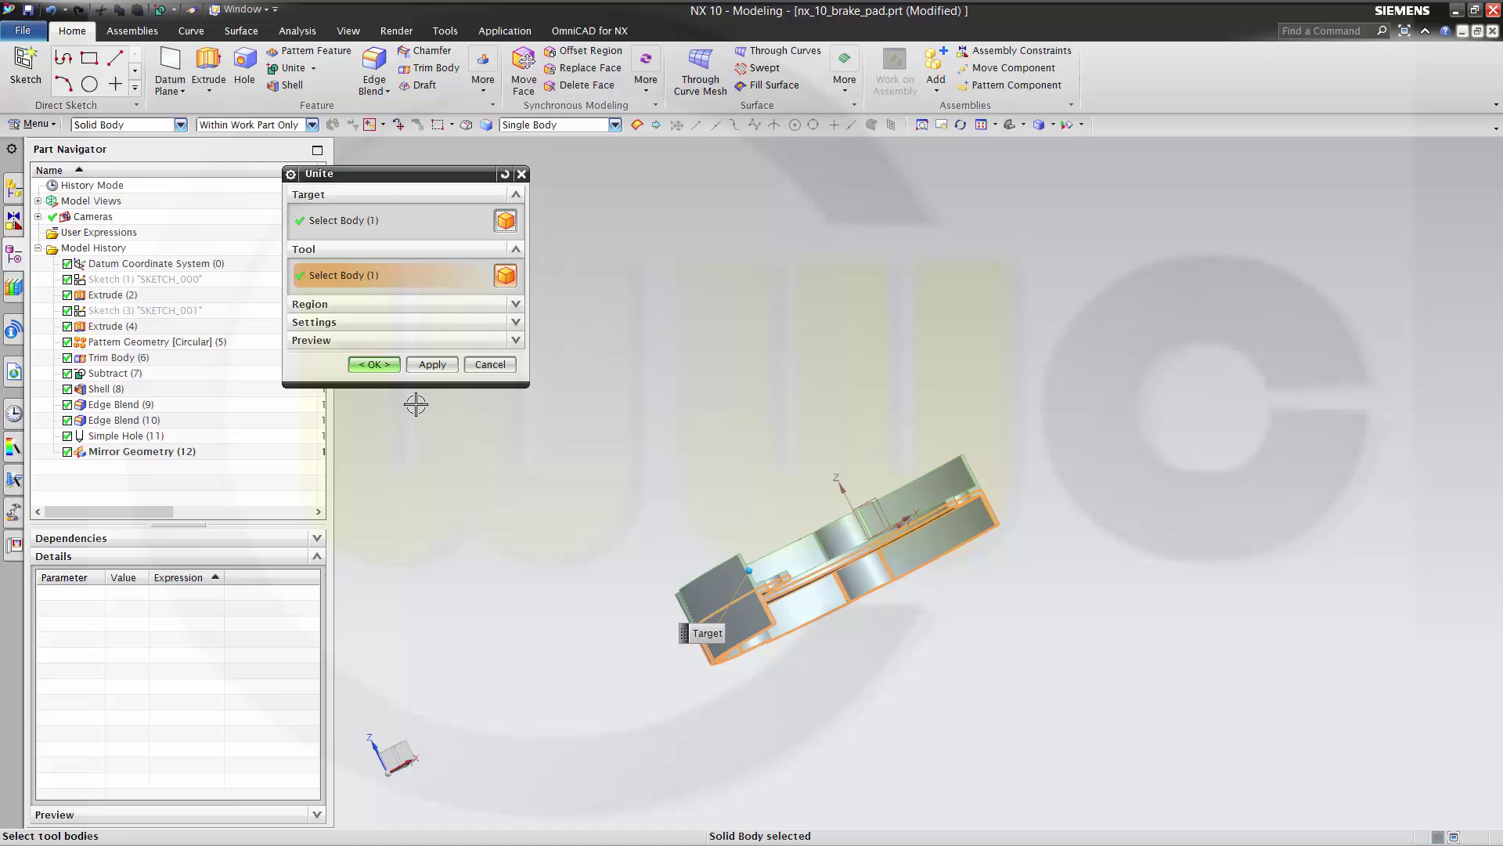
pyautogui.click(374, 364)
pyautogui.hotkey('ctrl', 'alt', 't')
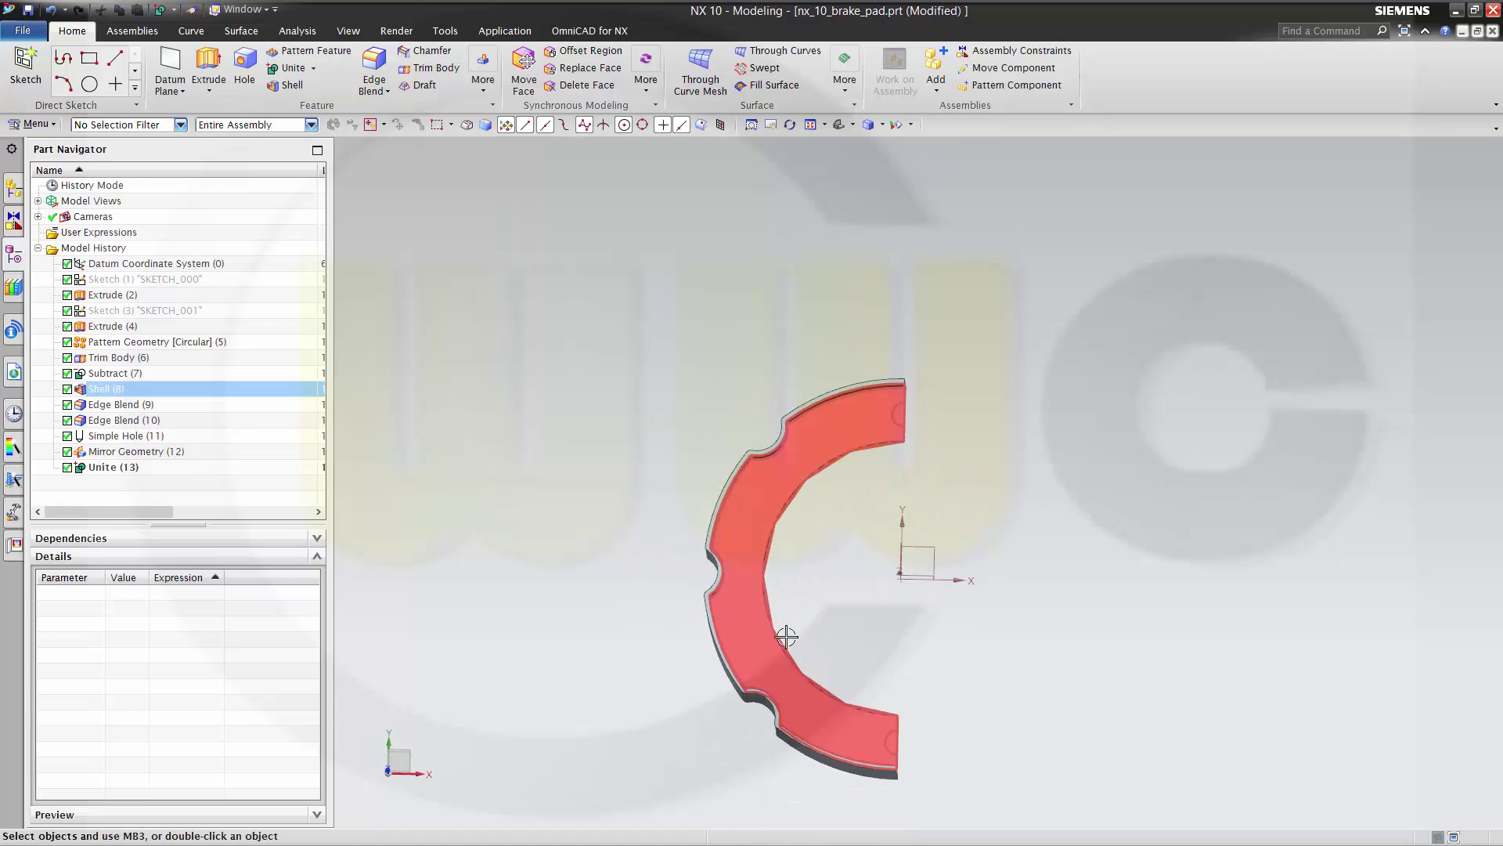
pyautogui.scroll(-2, 894, 536)
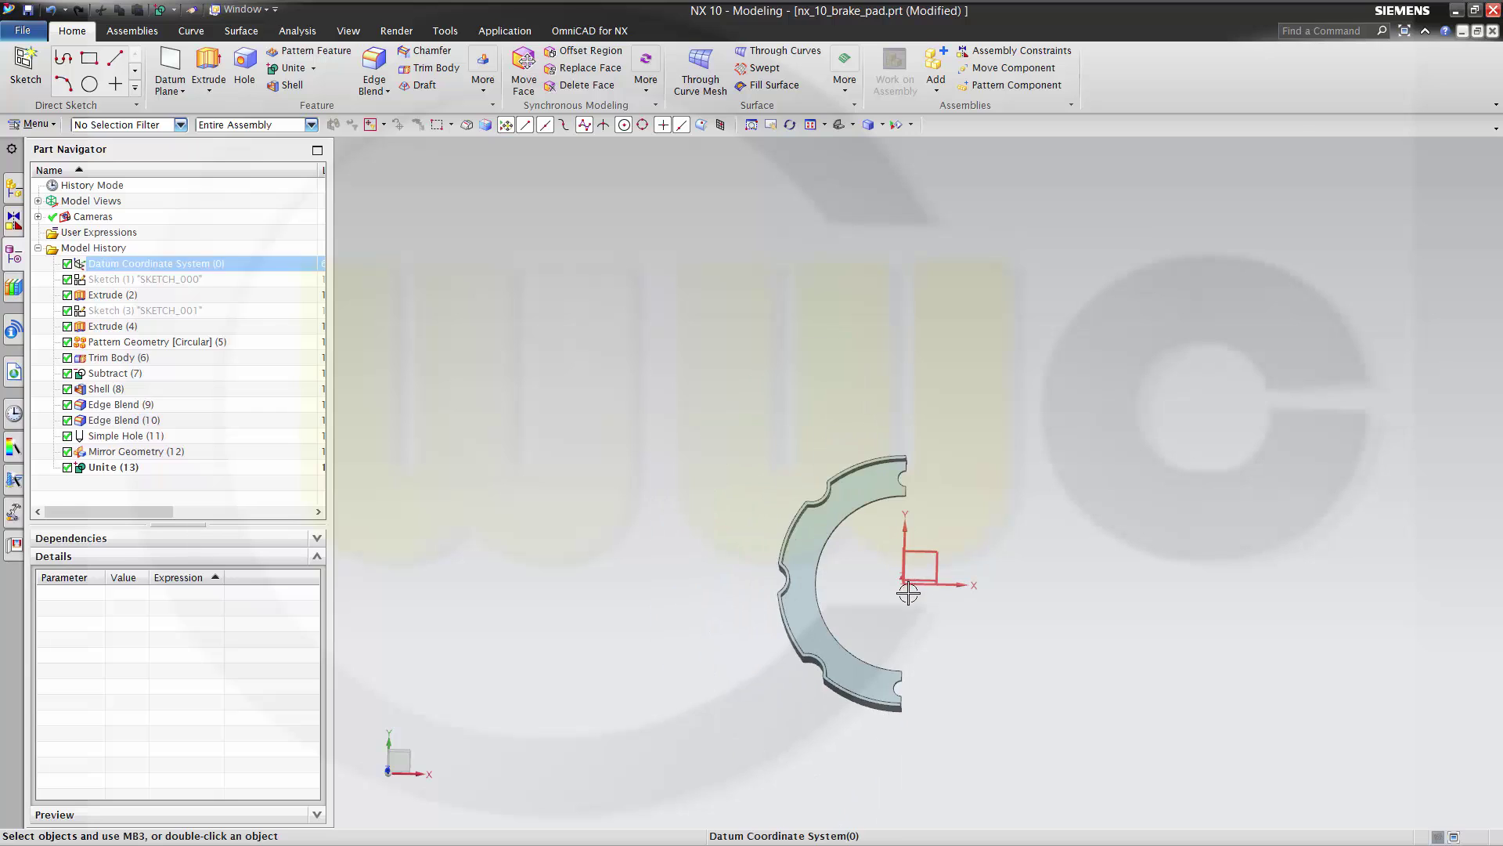
pyautogui.keyDown('shift'); pyautogui.moveTo(985, 626); pyautogui.dragTo(914, 522, button='middle'); pyautogui.keyUp('shift')
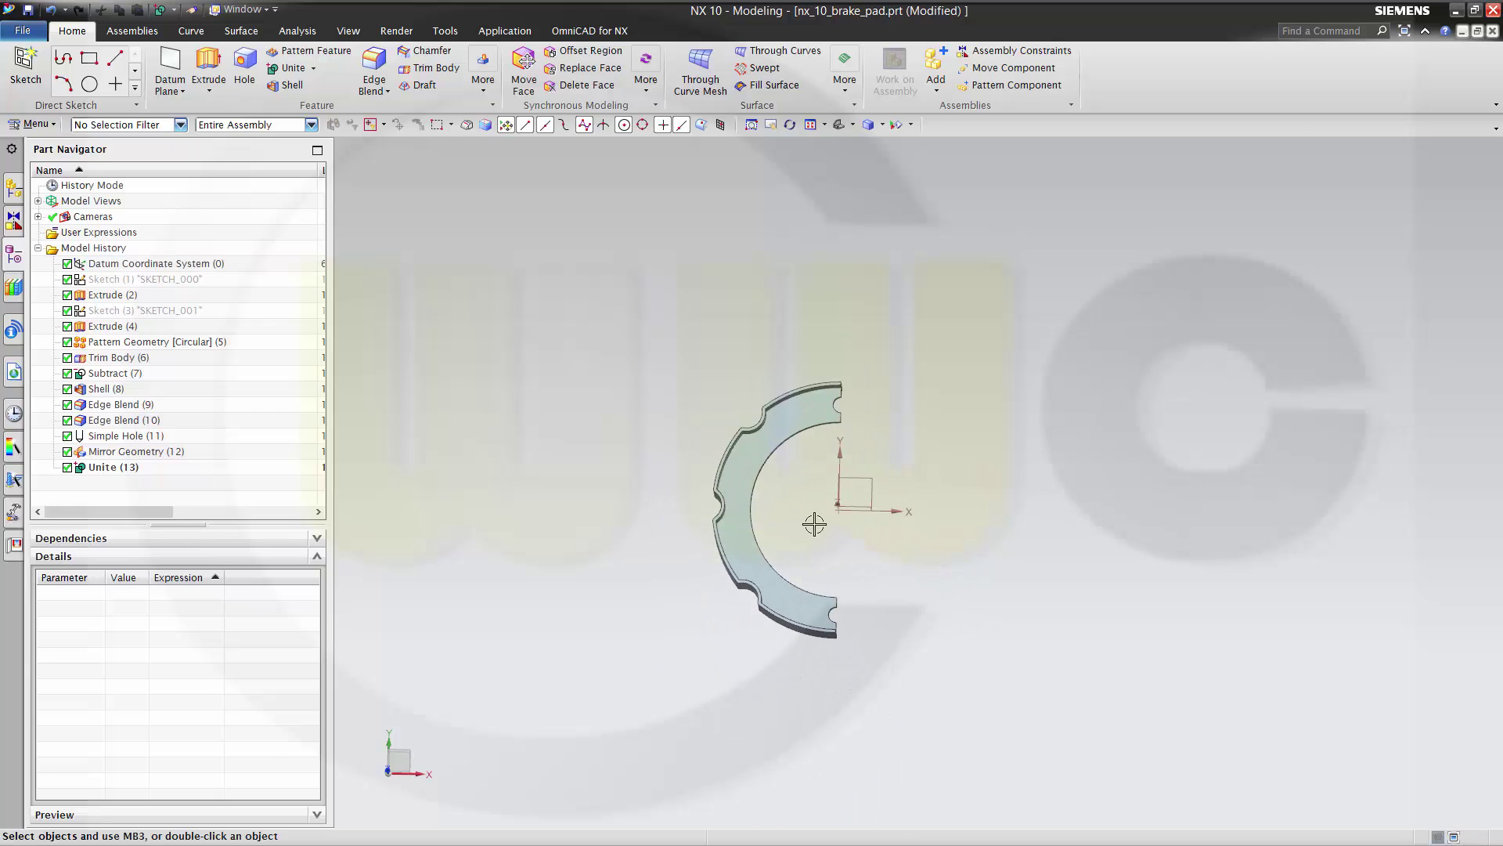
pyautogui.moveTo(814, 524); pyautogui.dragTo(792, 265, button='middle')
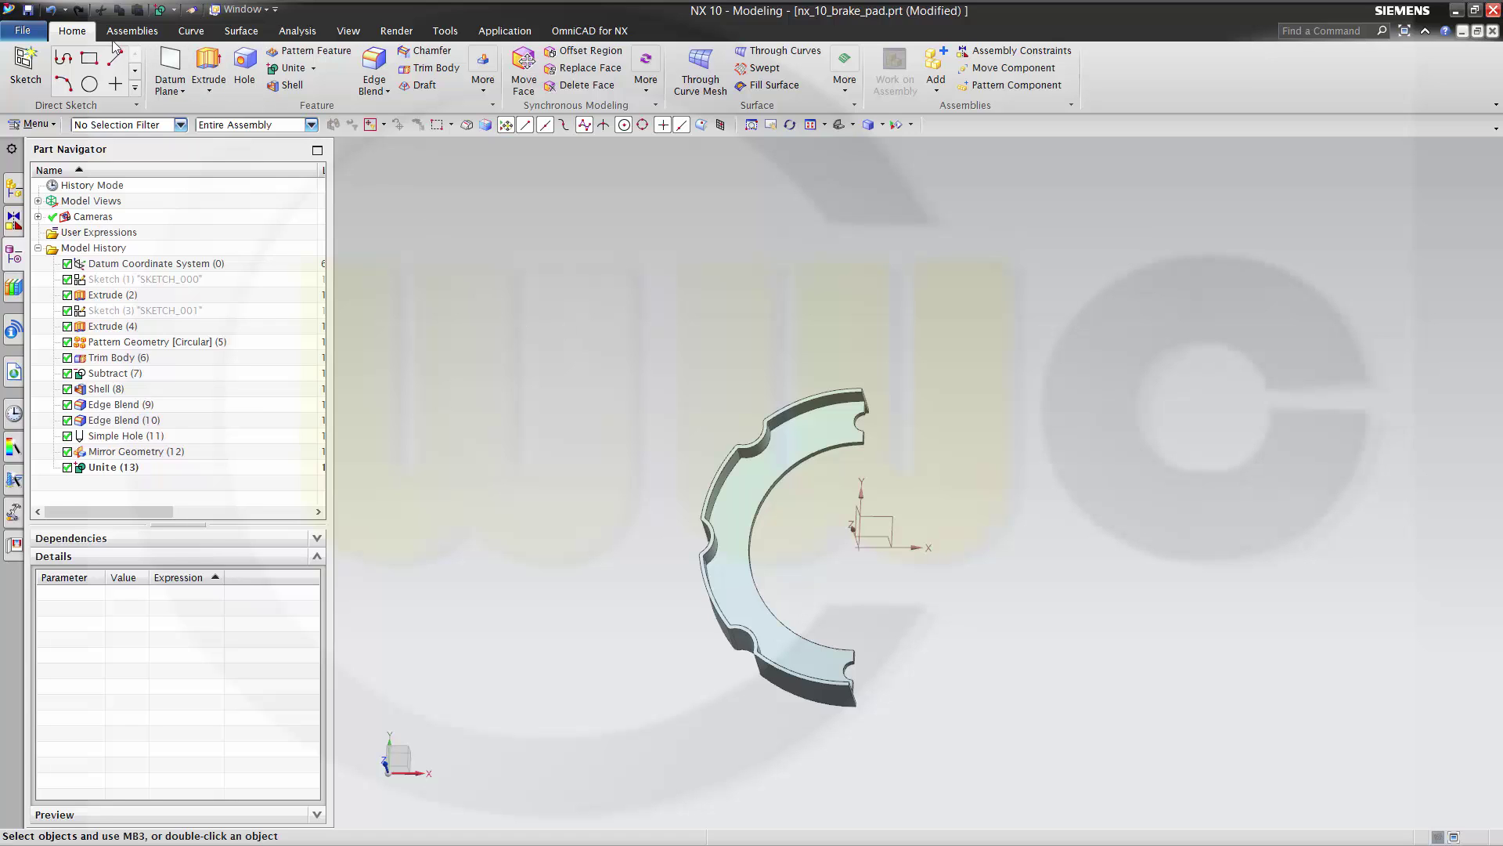
# - Edit expression p6 in Expressions from 45 to 50 degrees and apply it
pyautogui.click(443, 33)
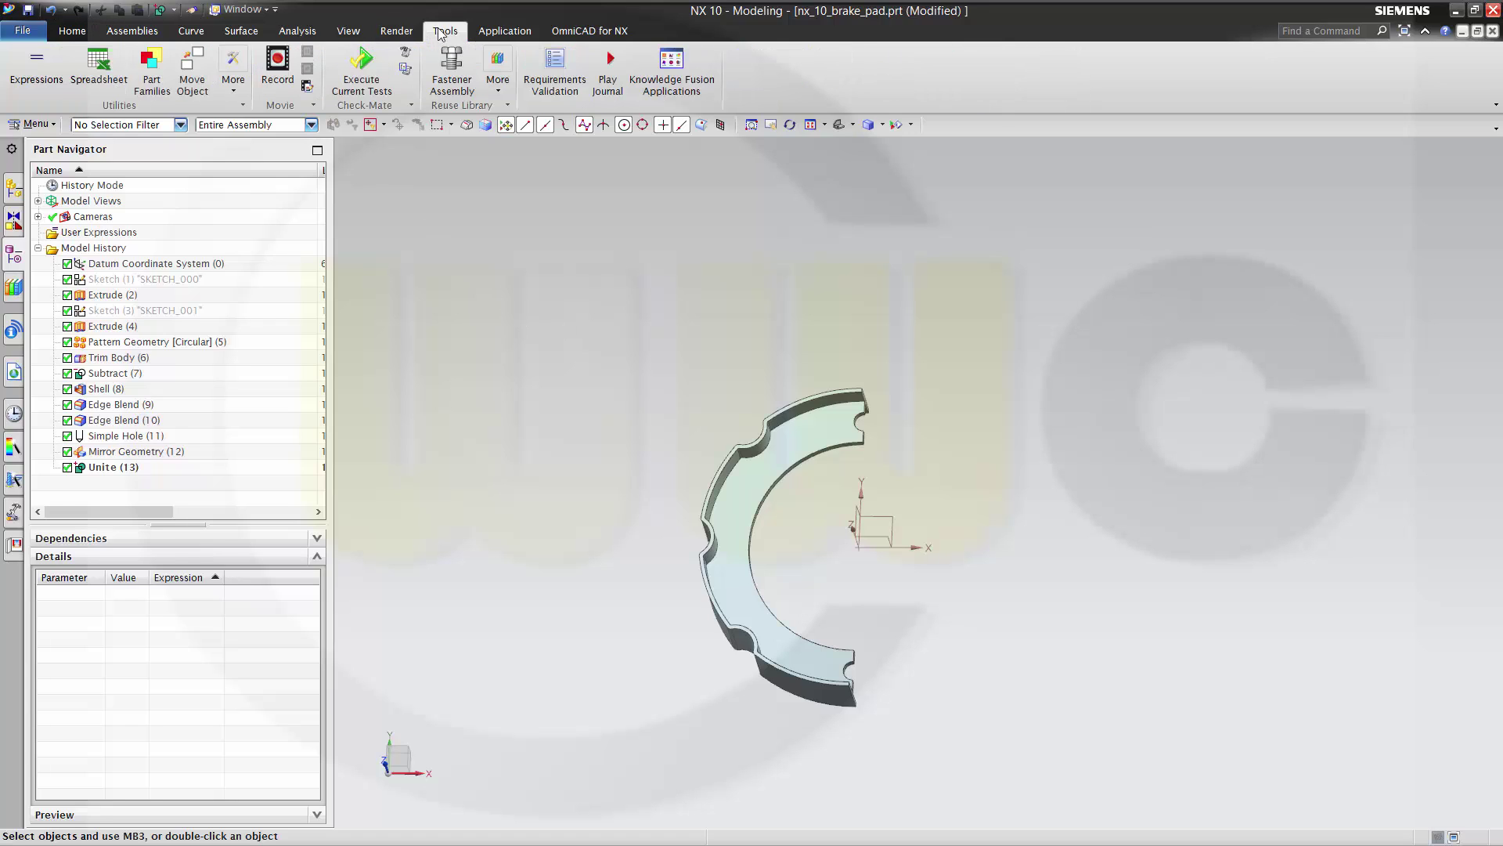
pyautogui.click(36, 74)
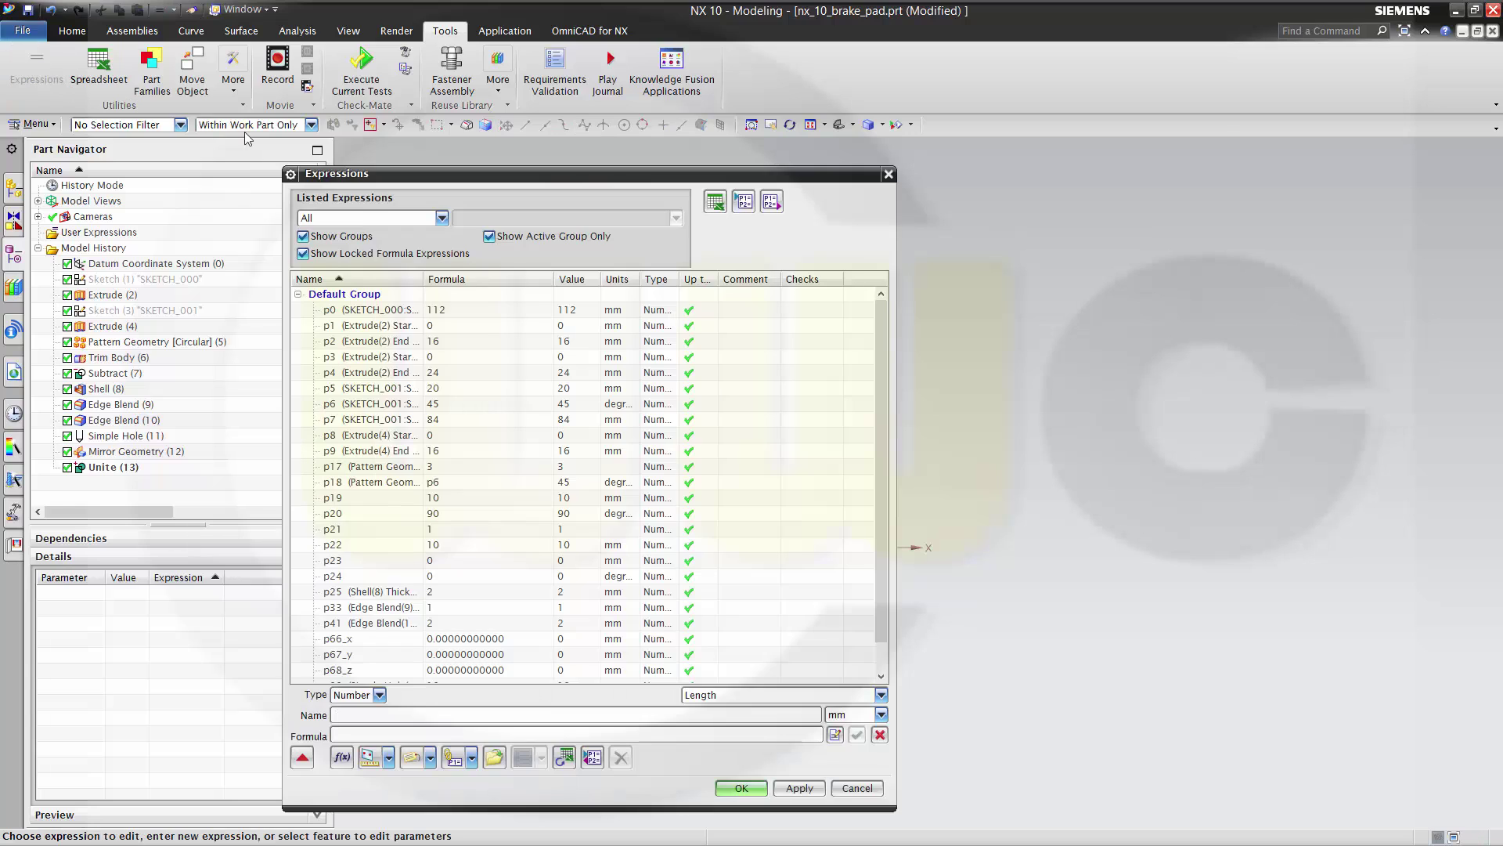
pyautogui.click(329, 406)
pyautogui.moveTo(636, 178); pyautogui.dragTo(393, 133)
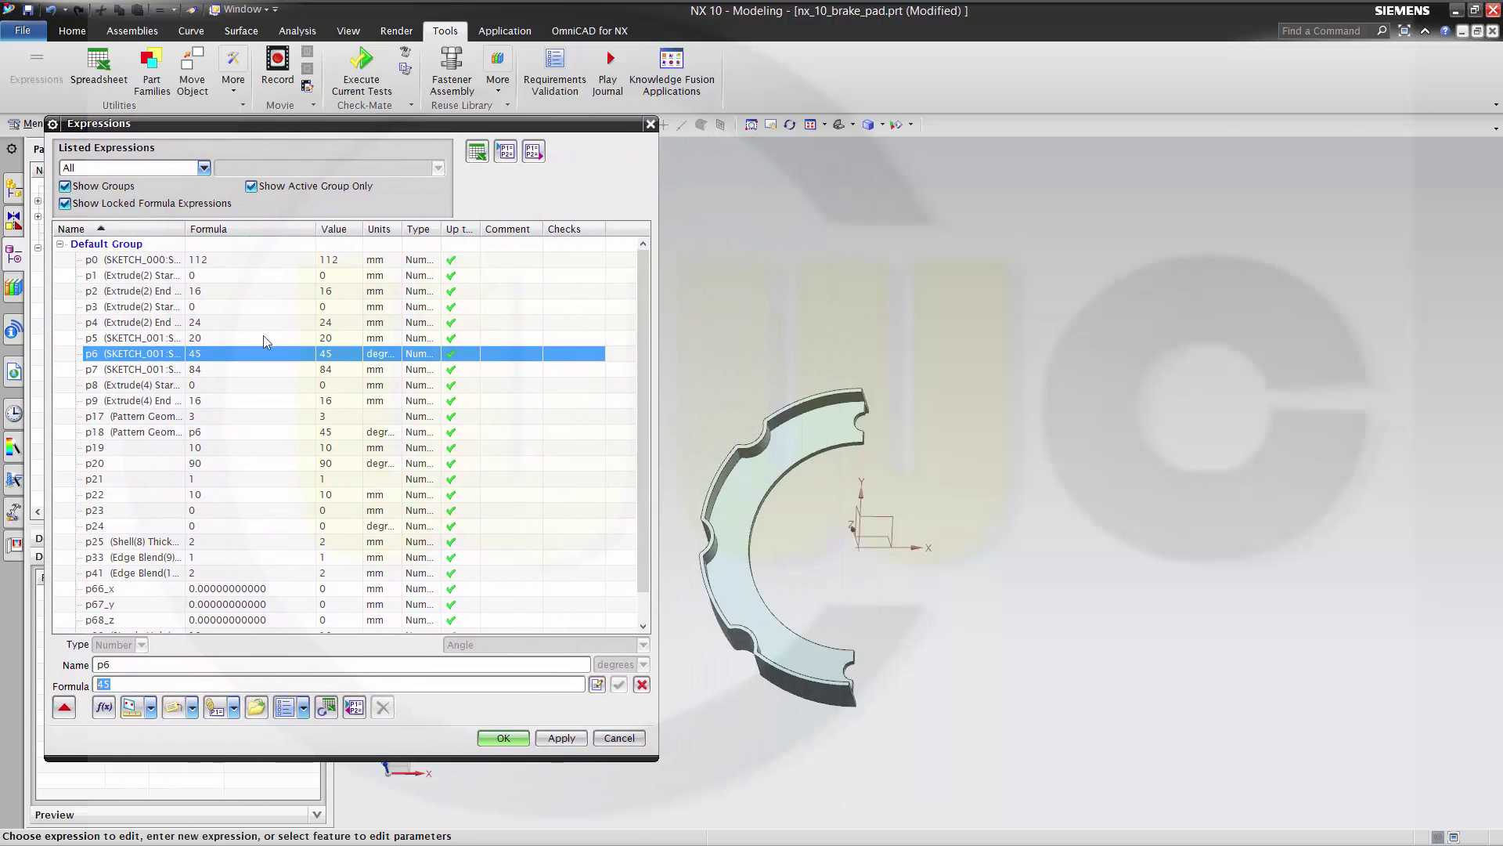
pyautogui.write('5')
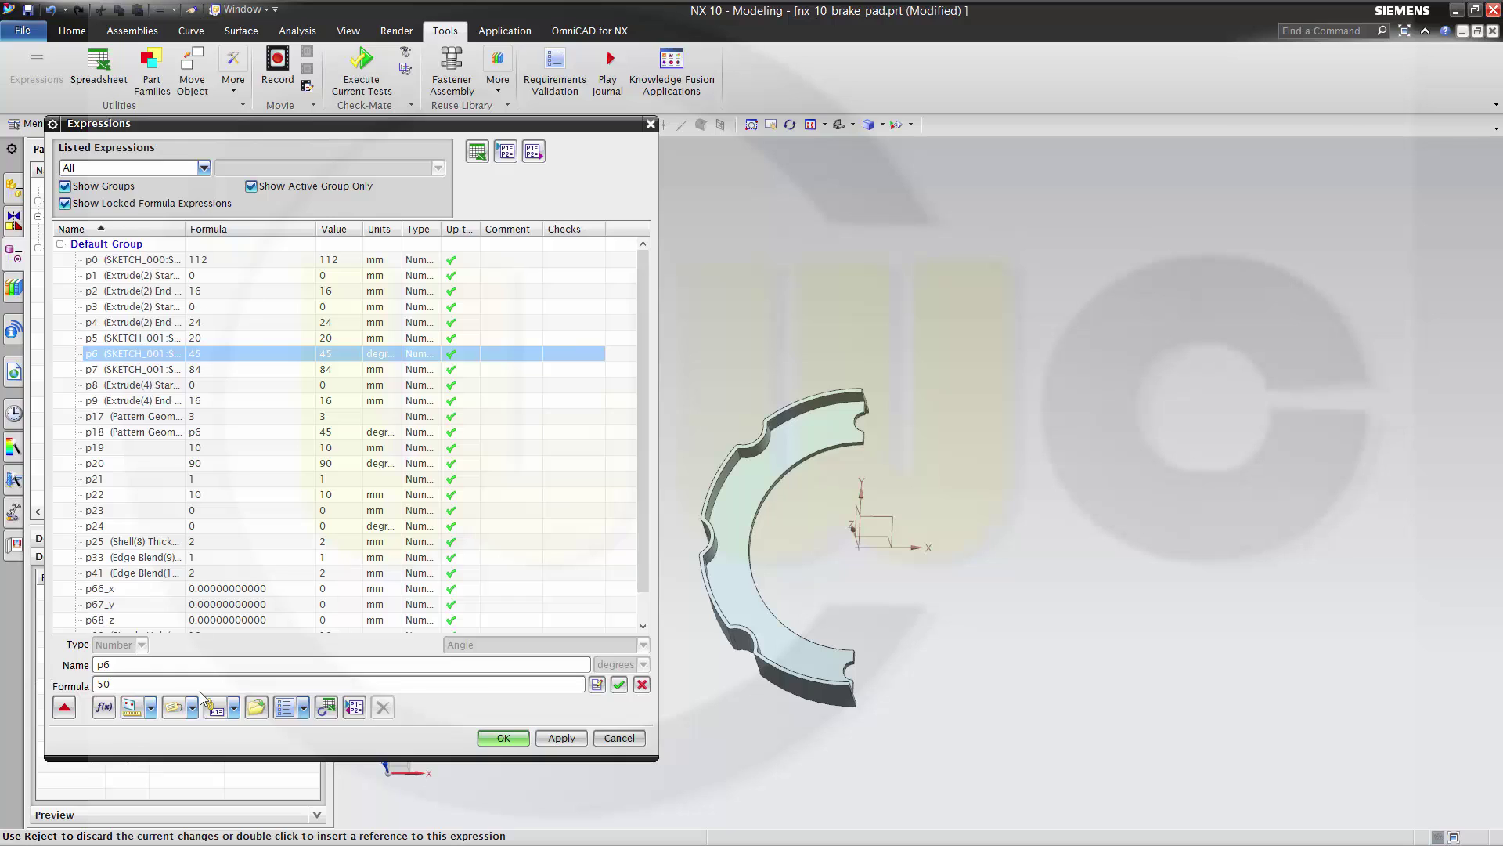
pyautogui.click(561, 738)
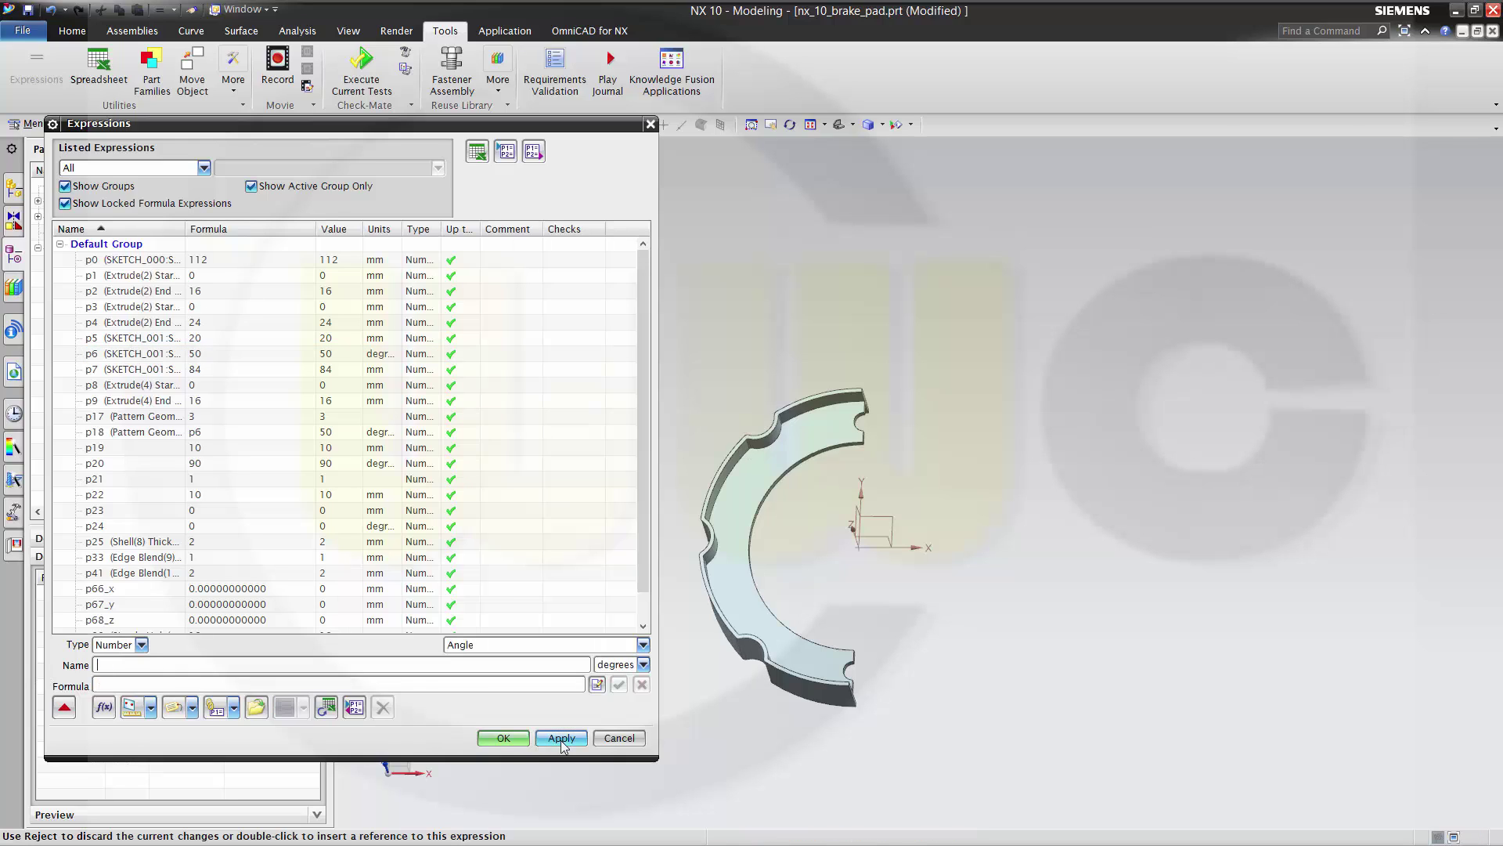
pyautogui.click(513, 739)
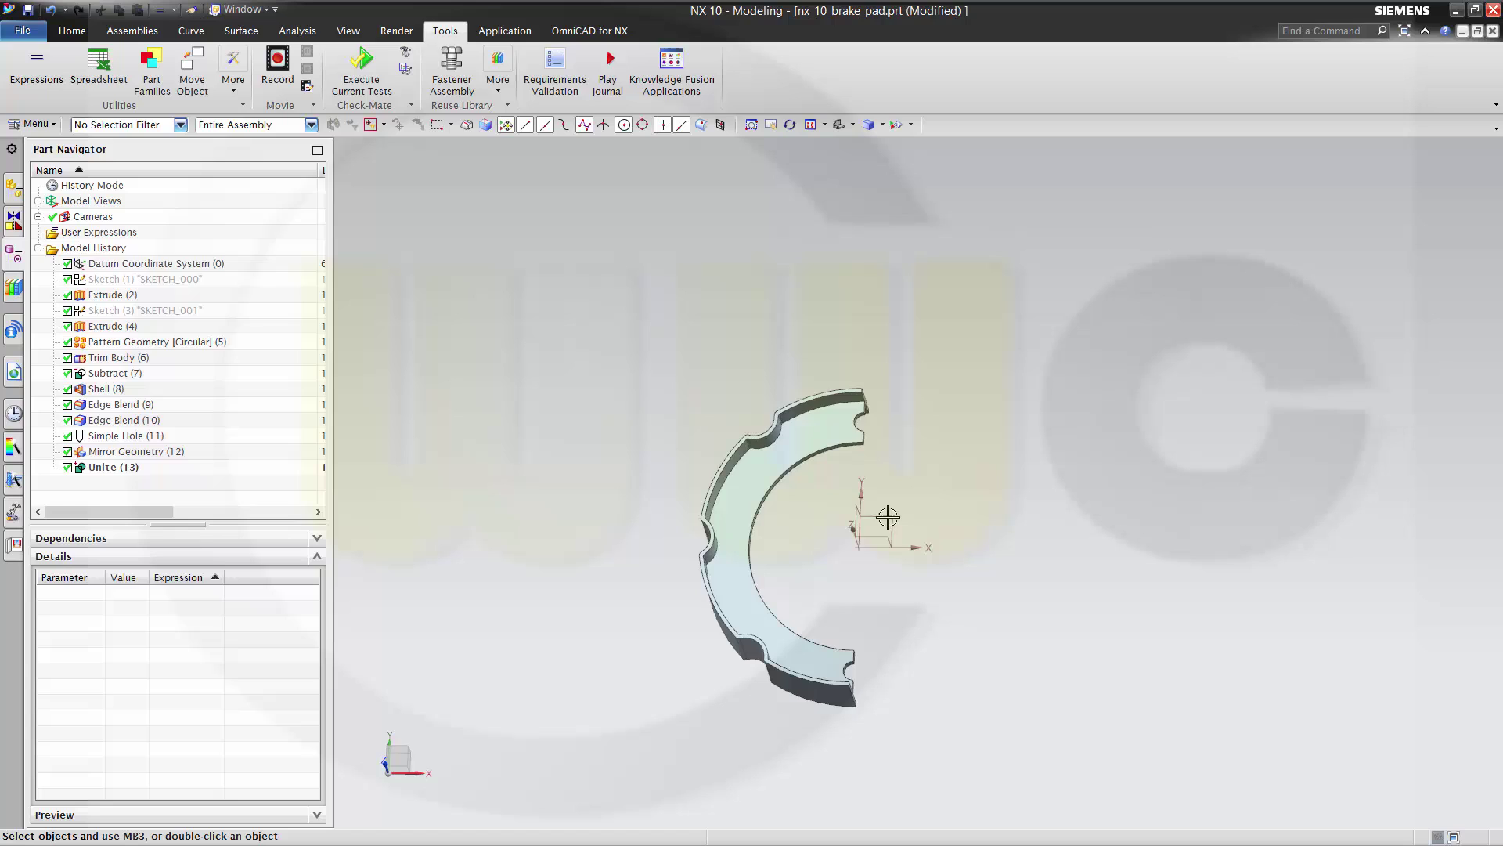
pyautogui.moveTo(937, 558); pyautogui.dragTo(927, 550, button='middle')
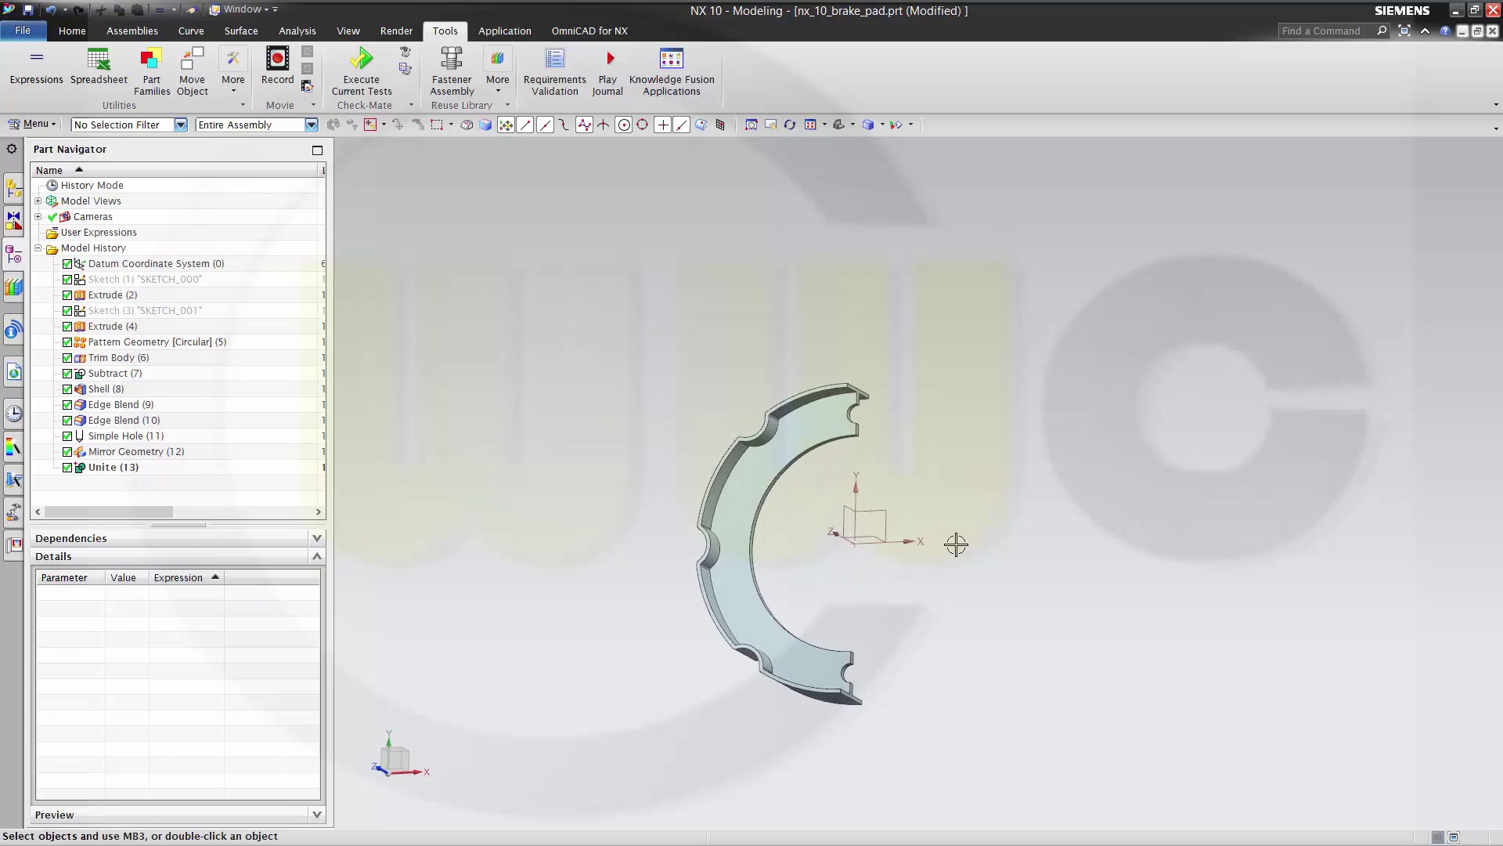